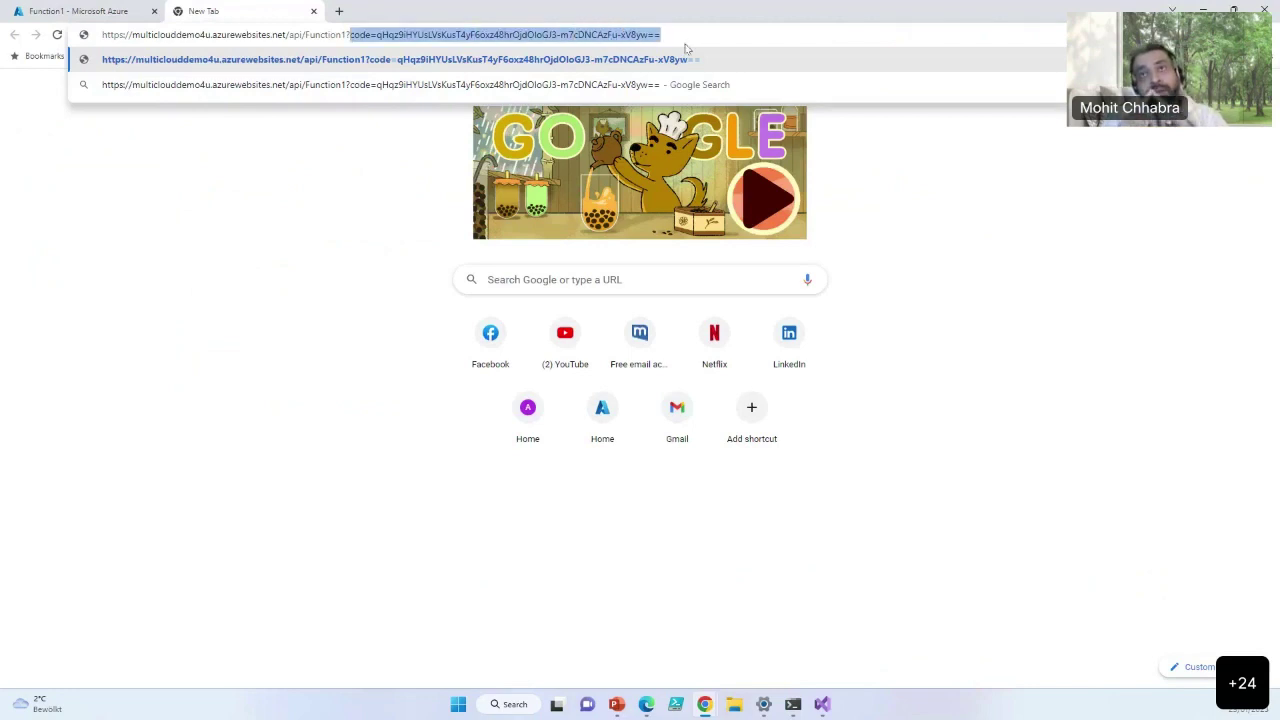
- Load the Function1 URL and review the response hint about passing a name
left_click(366, 34)
left_click_drag(369, 35, 387, 35)
left_click_drag(488, 52, 766, 77)
key("End")
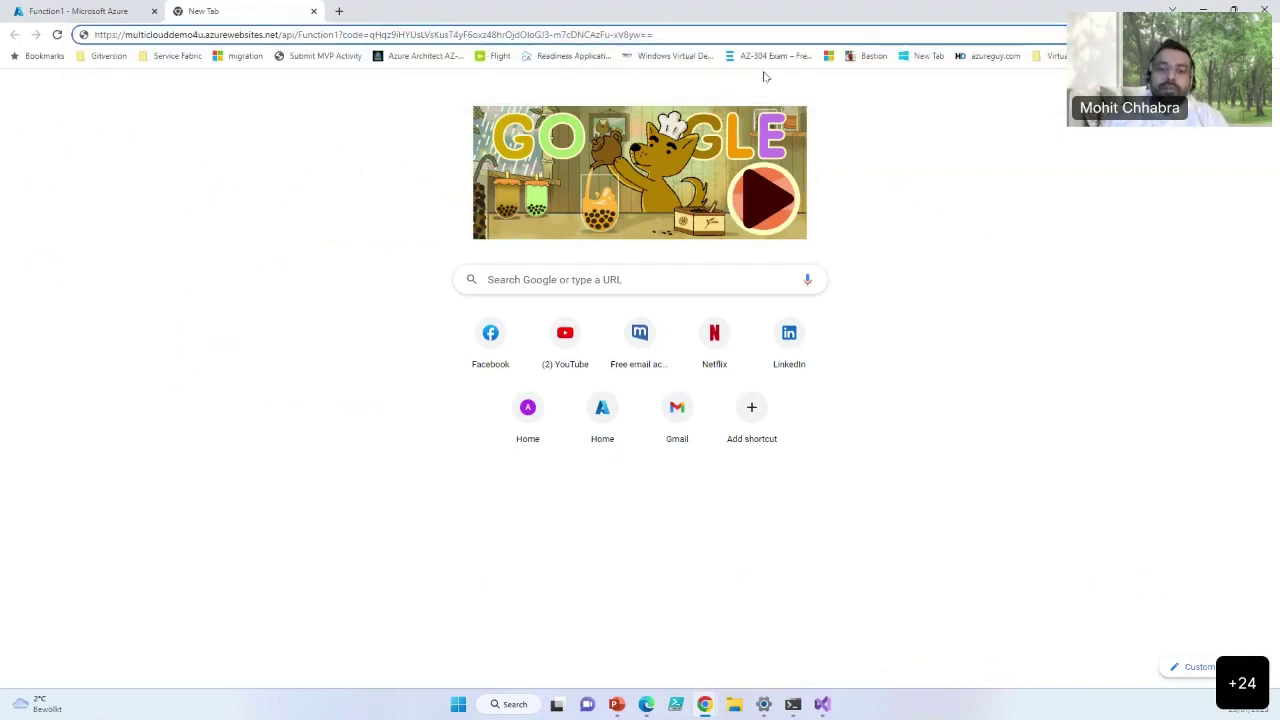
key("Return")
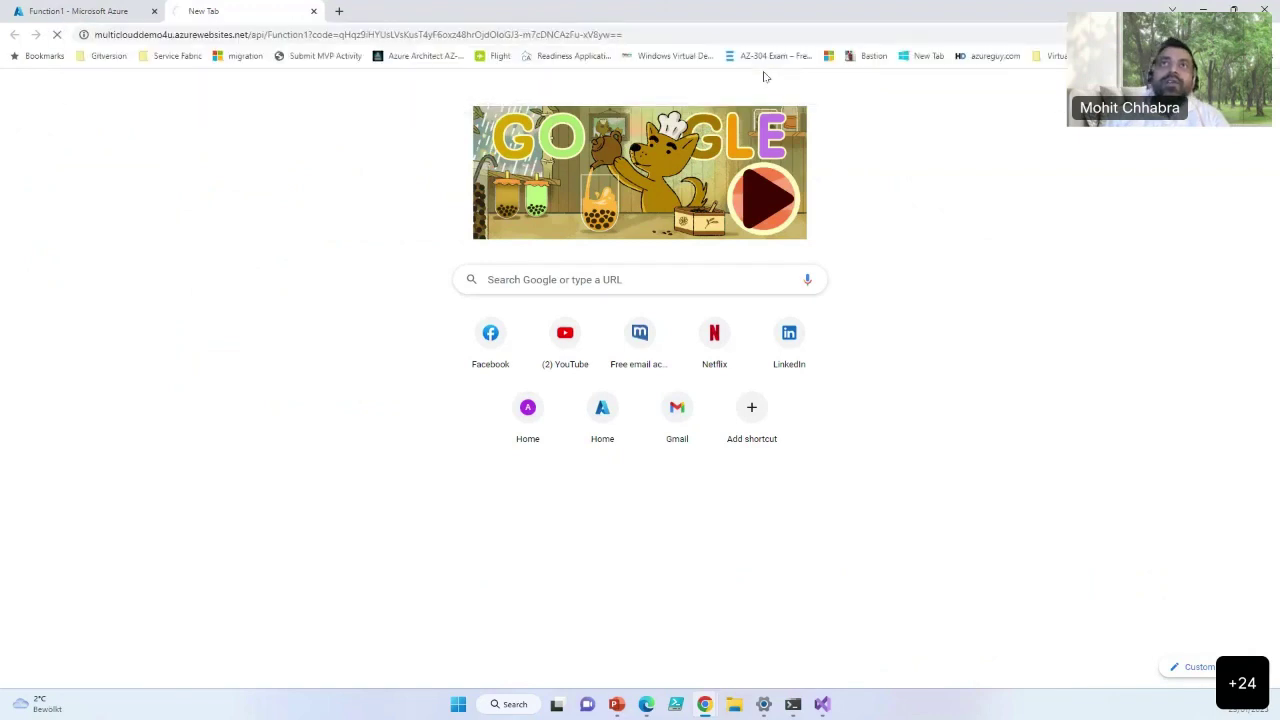
left_click_drag(44, 82, 509, 150)
left_click(306, 177)
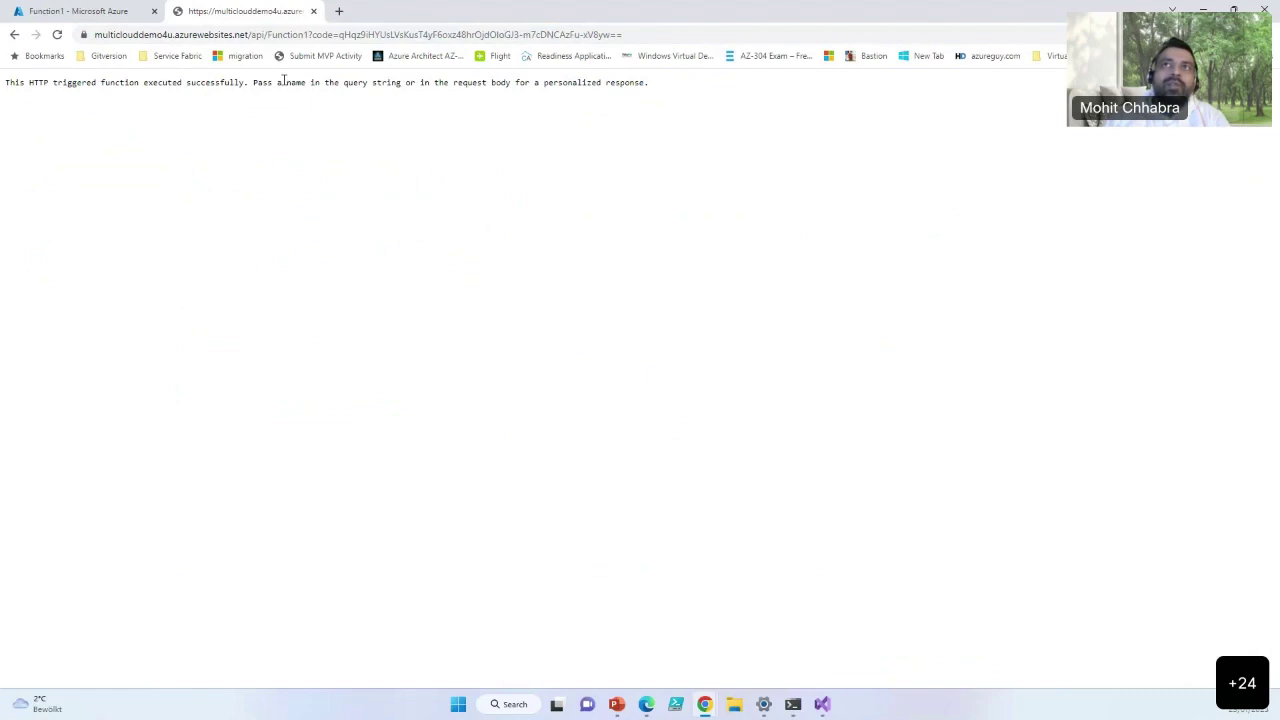
left_click_drag(267, 82, 541, 85)
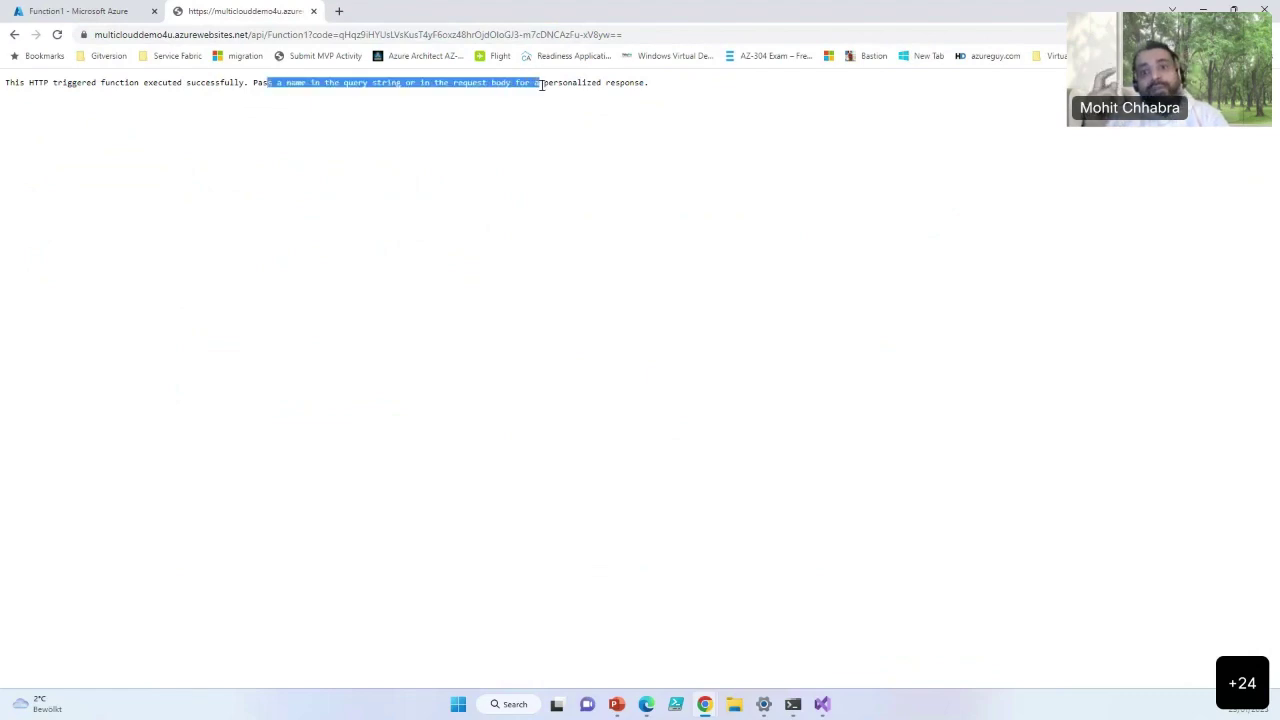
- Append &query=Adeno to the function URL and submit it
left_click(694, 37)
left_click(693, 40)
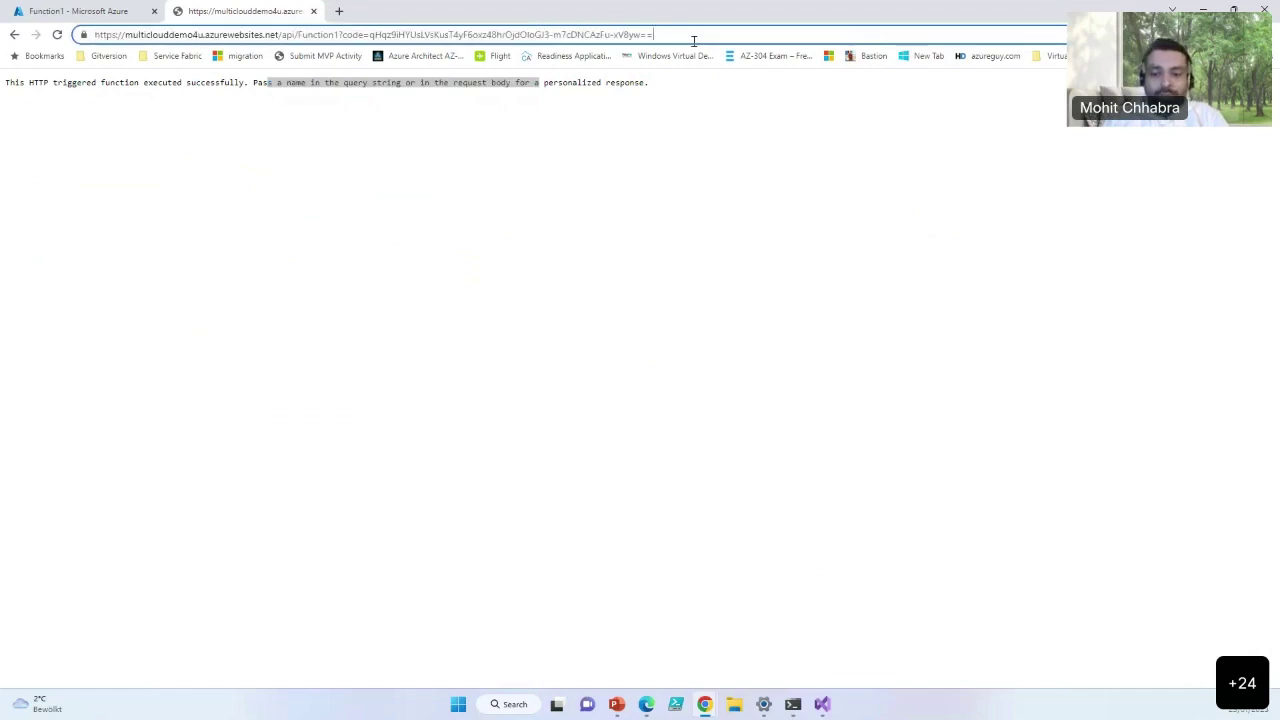
type("&&")
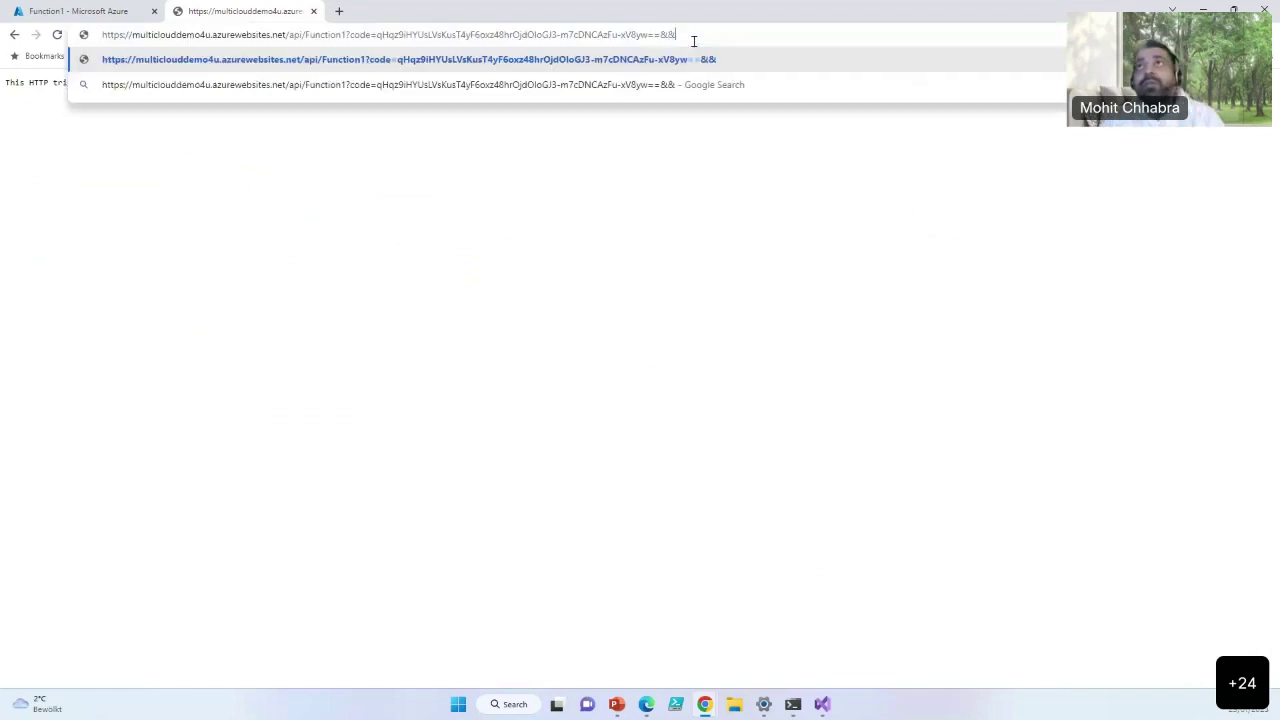
type("q")
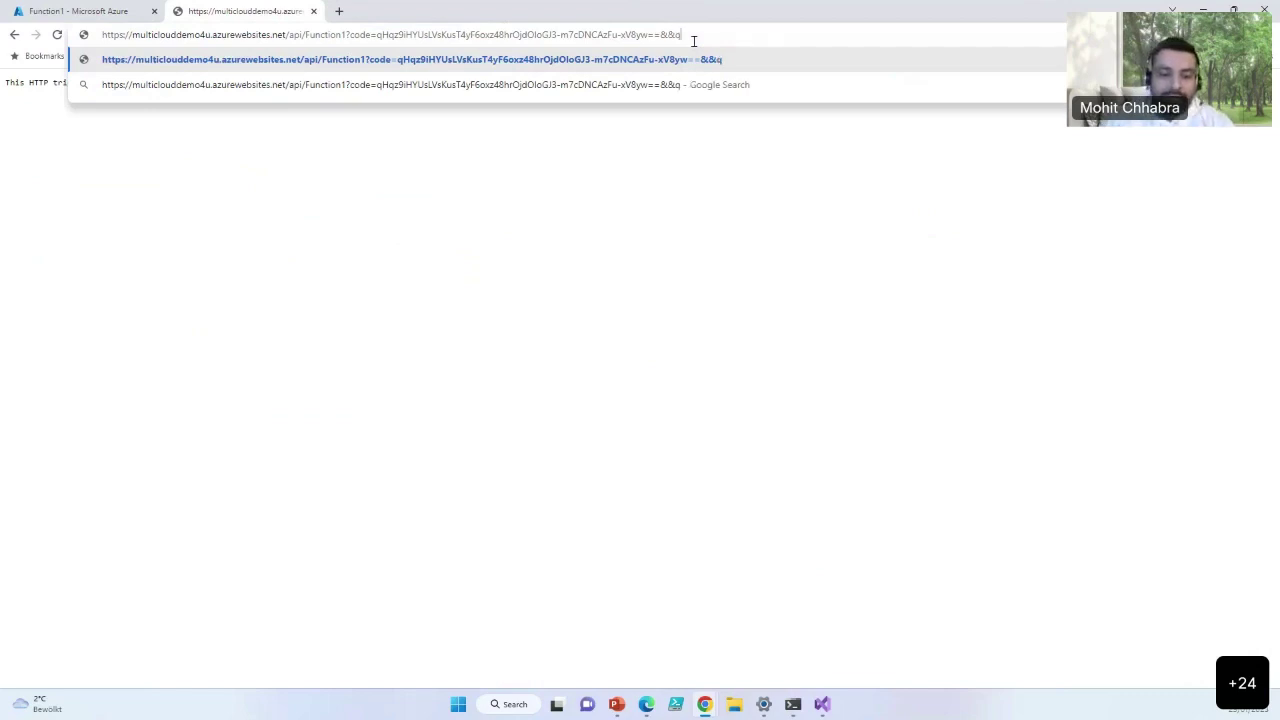
type("uery")
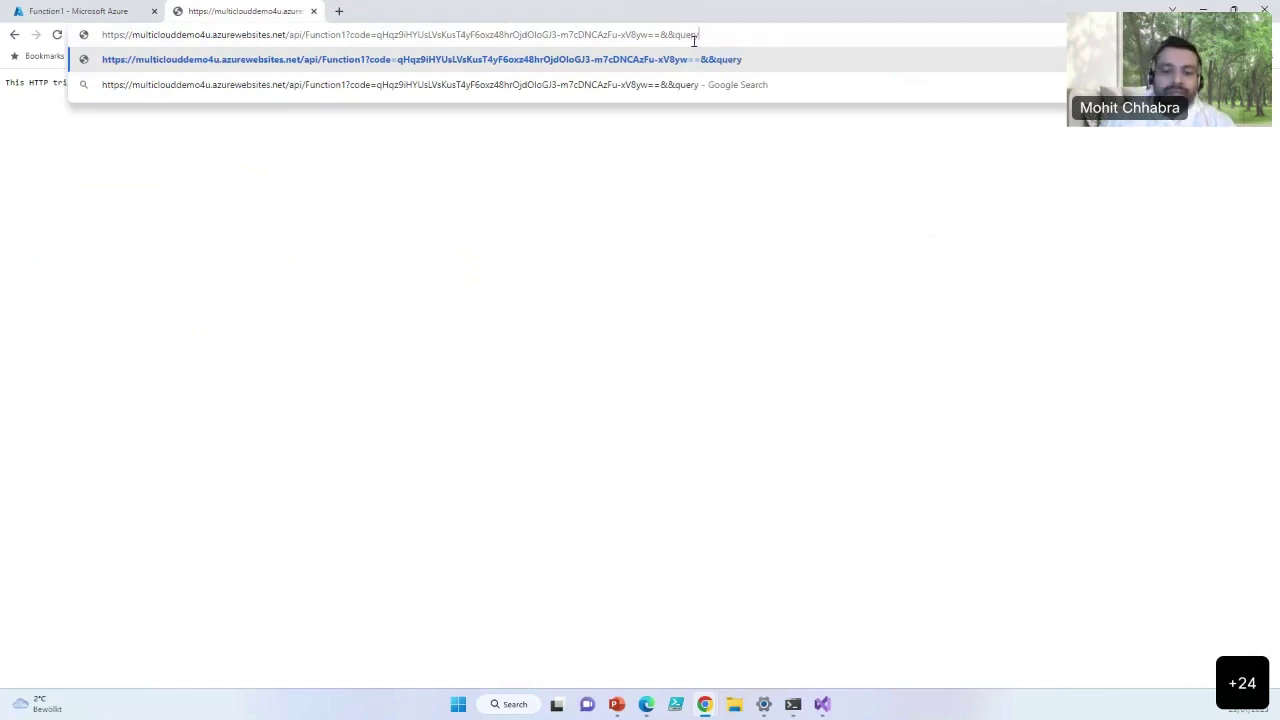
type("+")
key("BackSpace")
type("=")
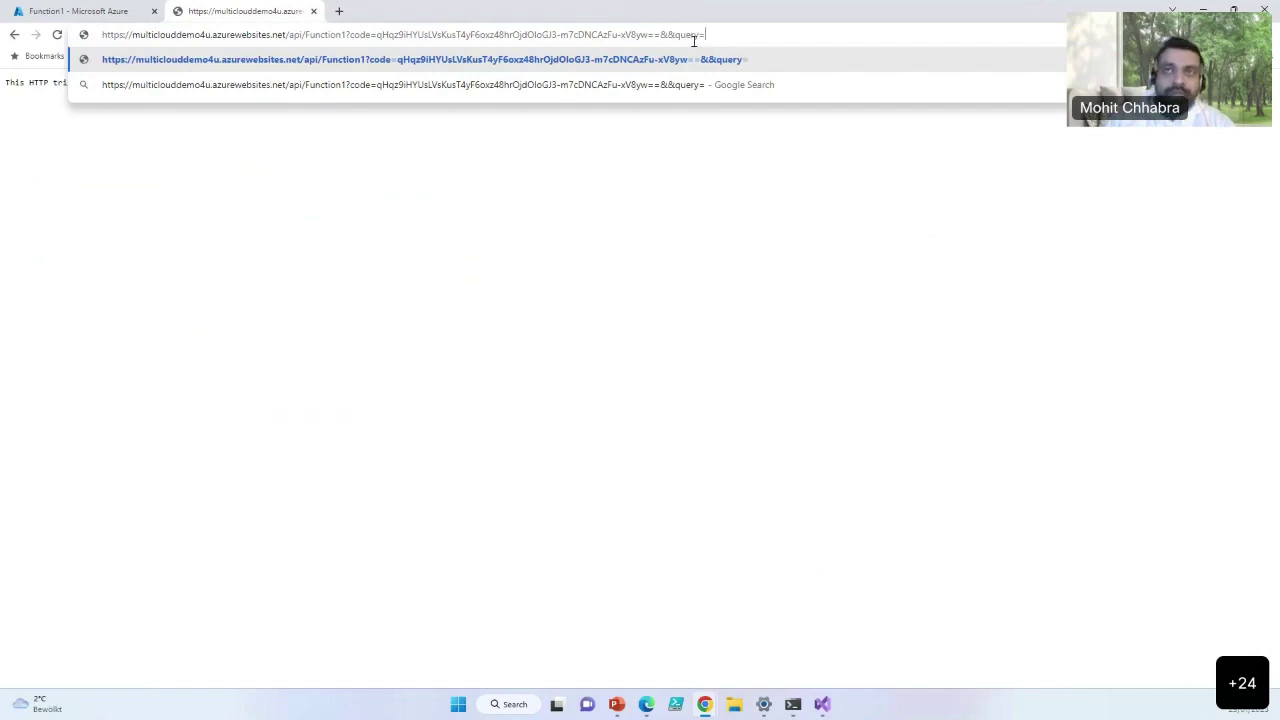
type("Adeno")
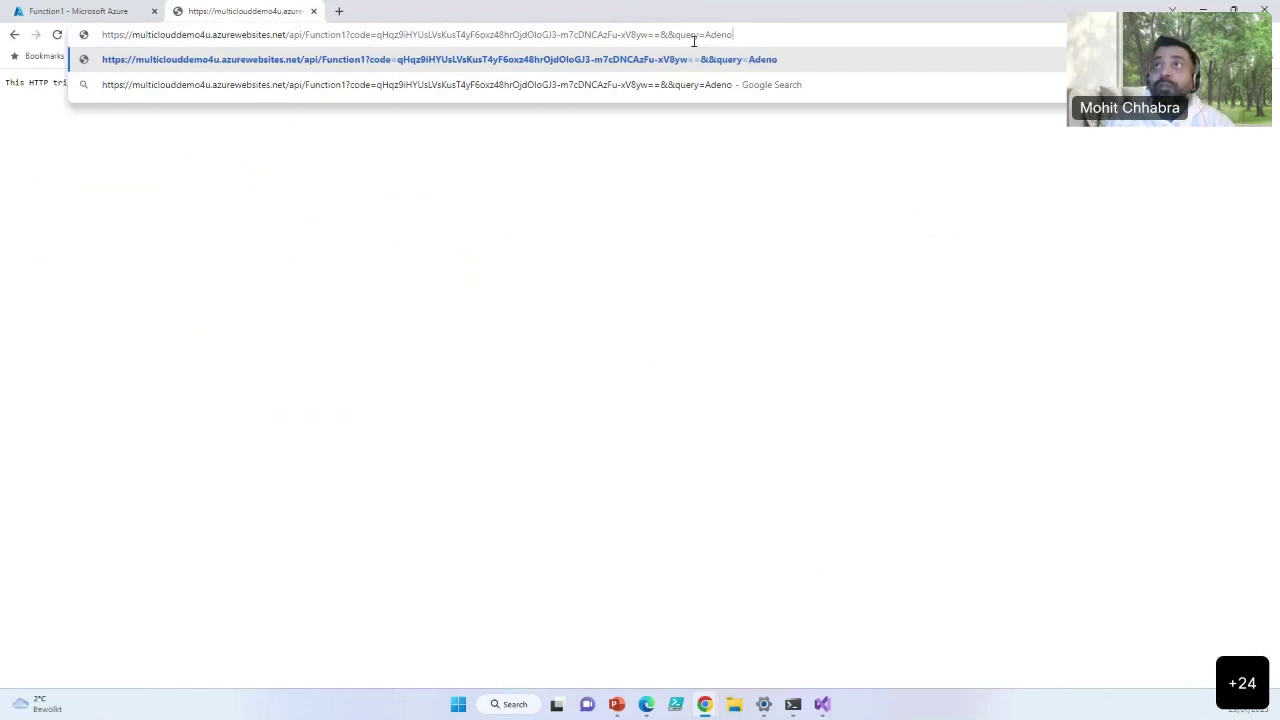
key("Return")
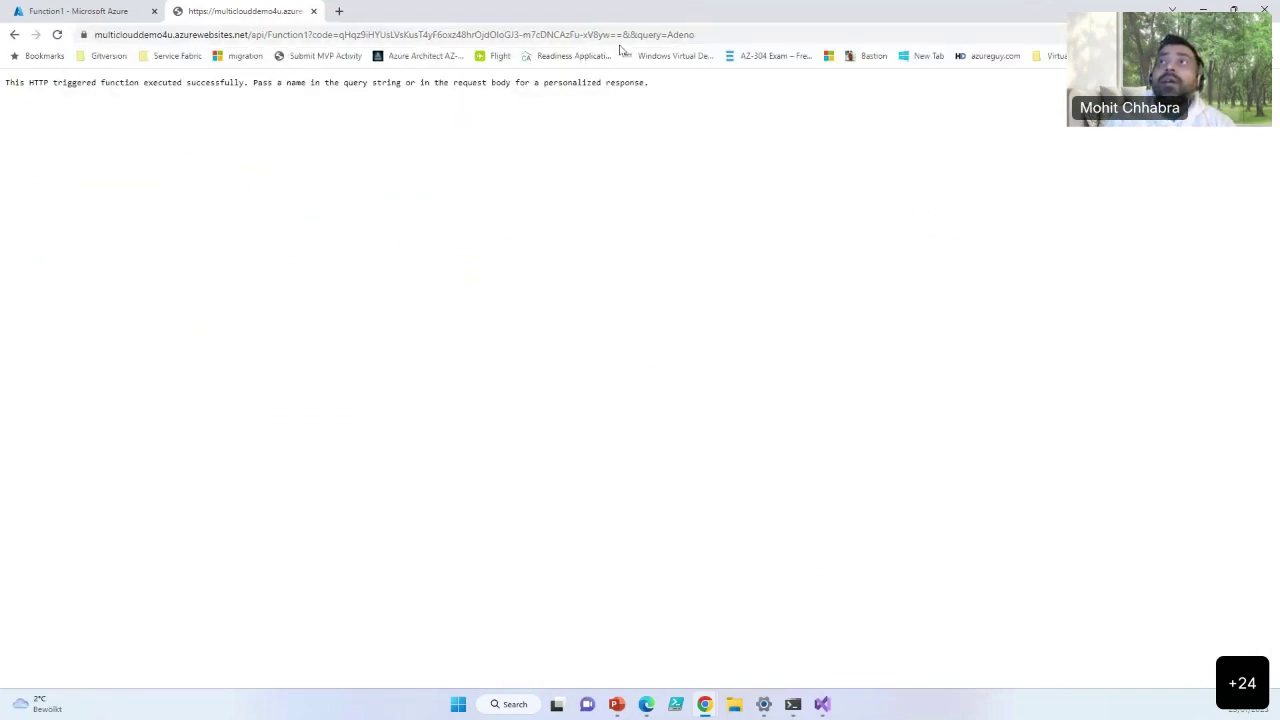
- Change the parameter to name=Adeno to get the Hello, Adeno greeting, then return to Azure
double_click(665, 34)
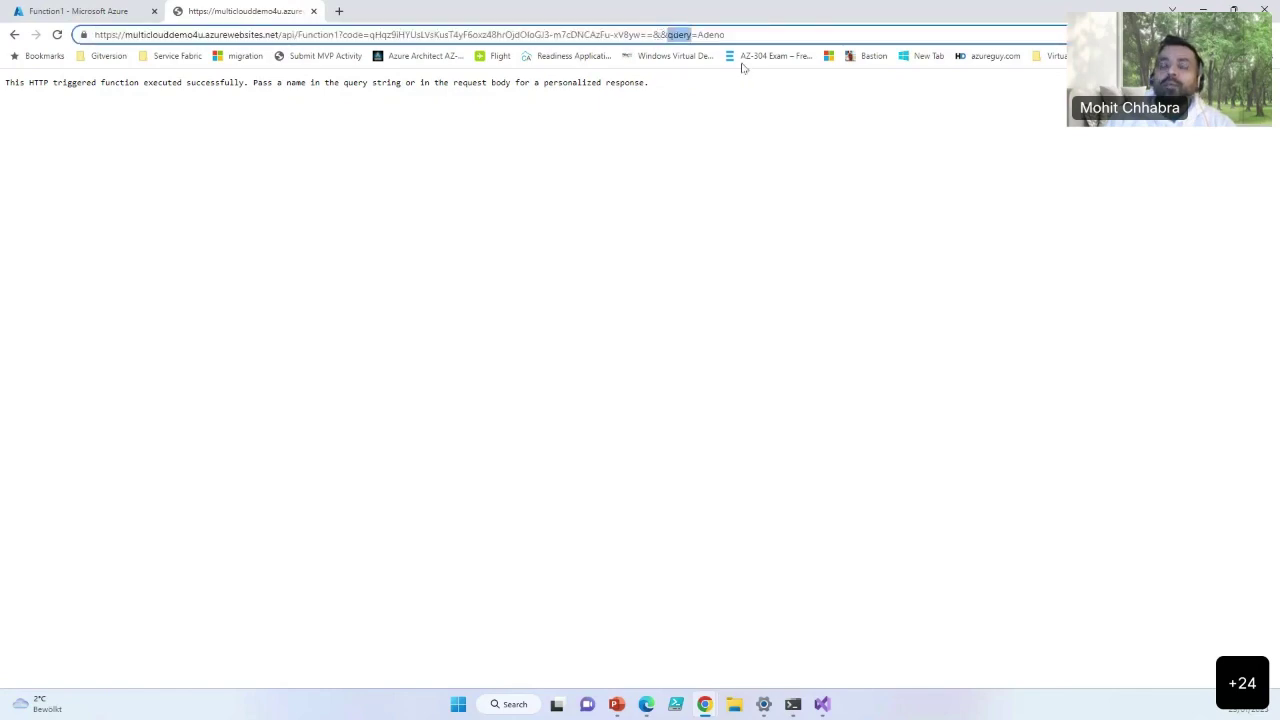
type("name")
key("Return")
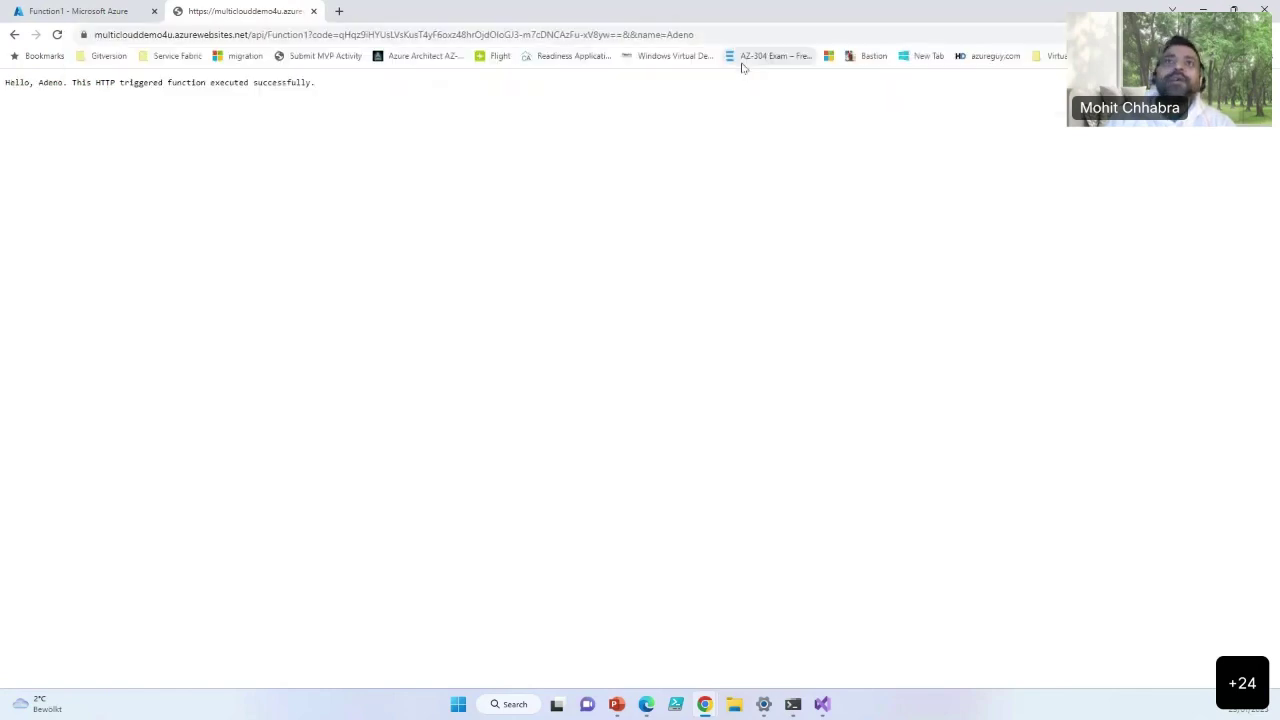
triple_click(93, 84)
left_click(167, 139)
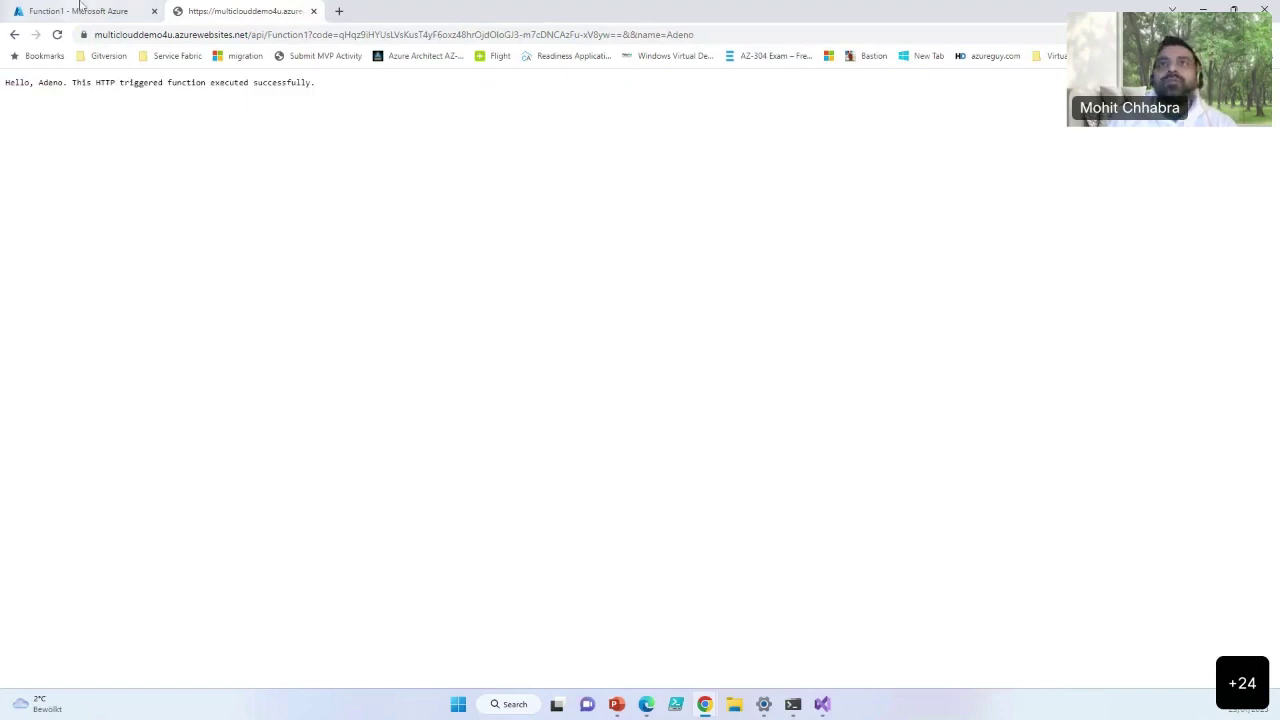
left_click(80, 8)
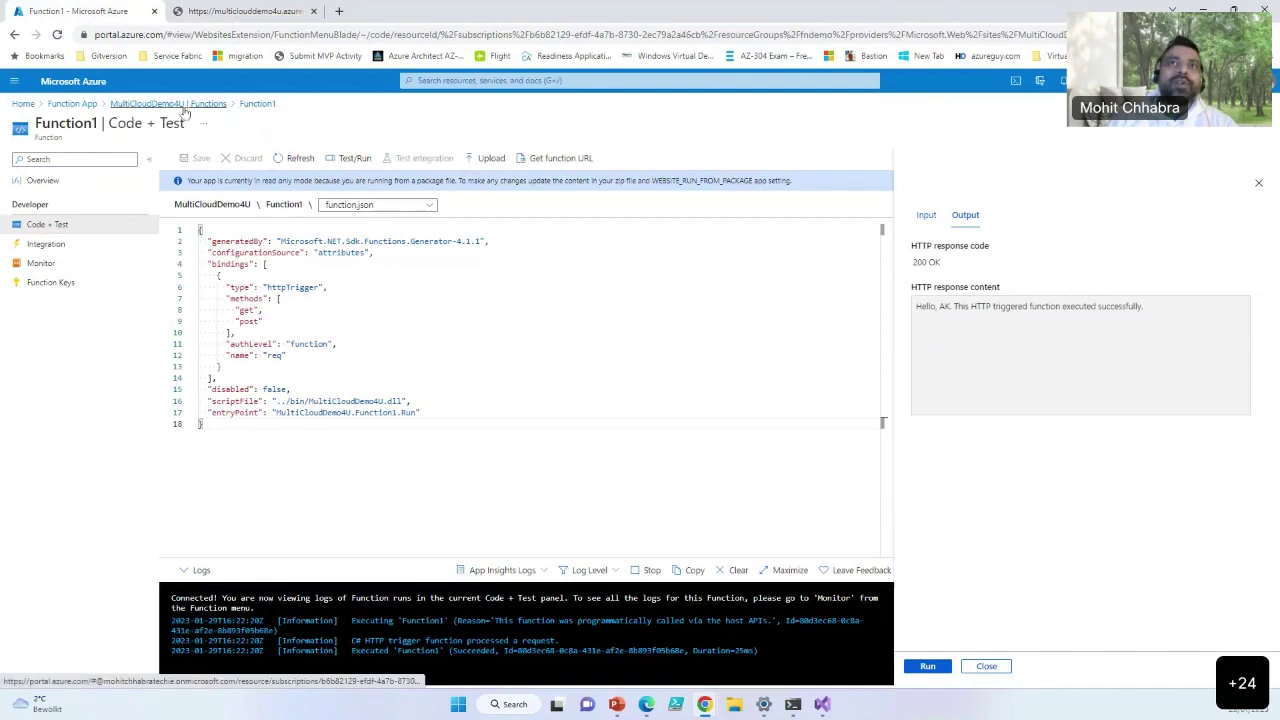
- From MultiCloudDemo4U's Functions page, go to Authentication and begin adding an identity provider
left_click(184, 108)
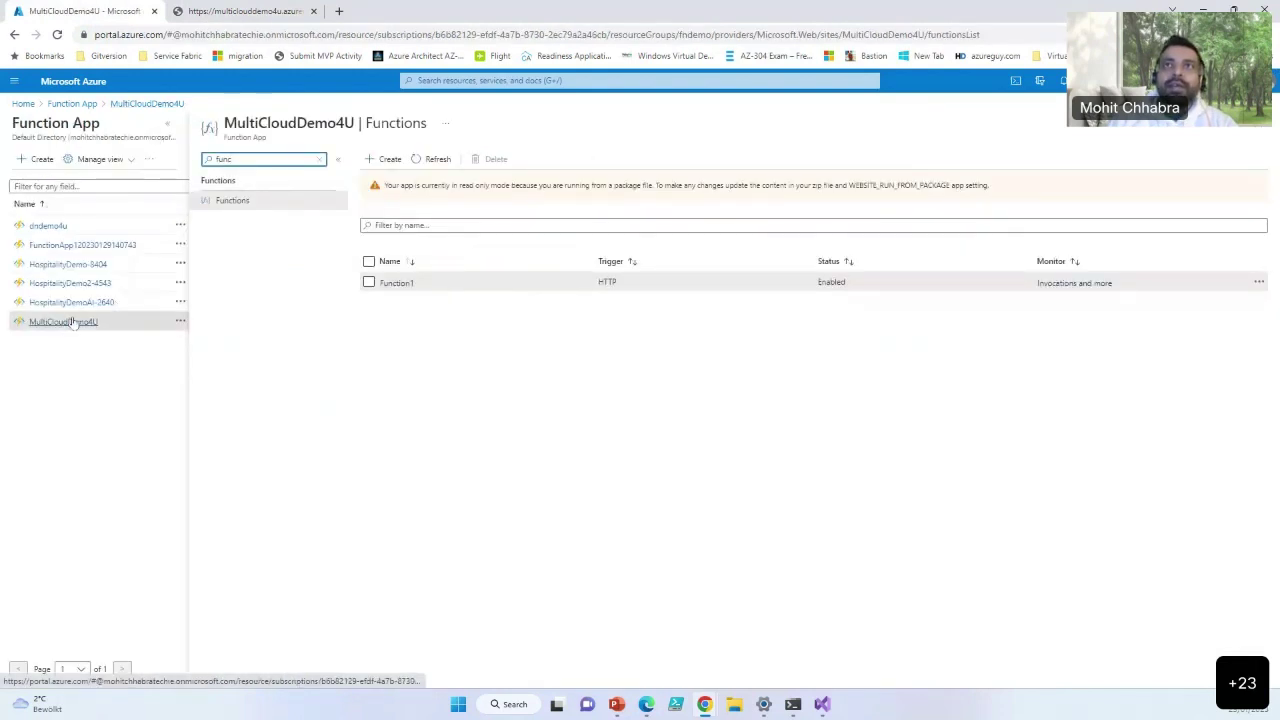
left_click(319, 159)
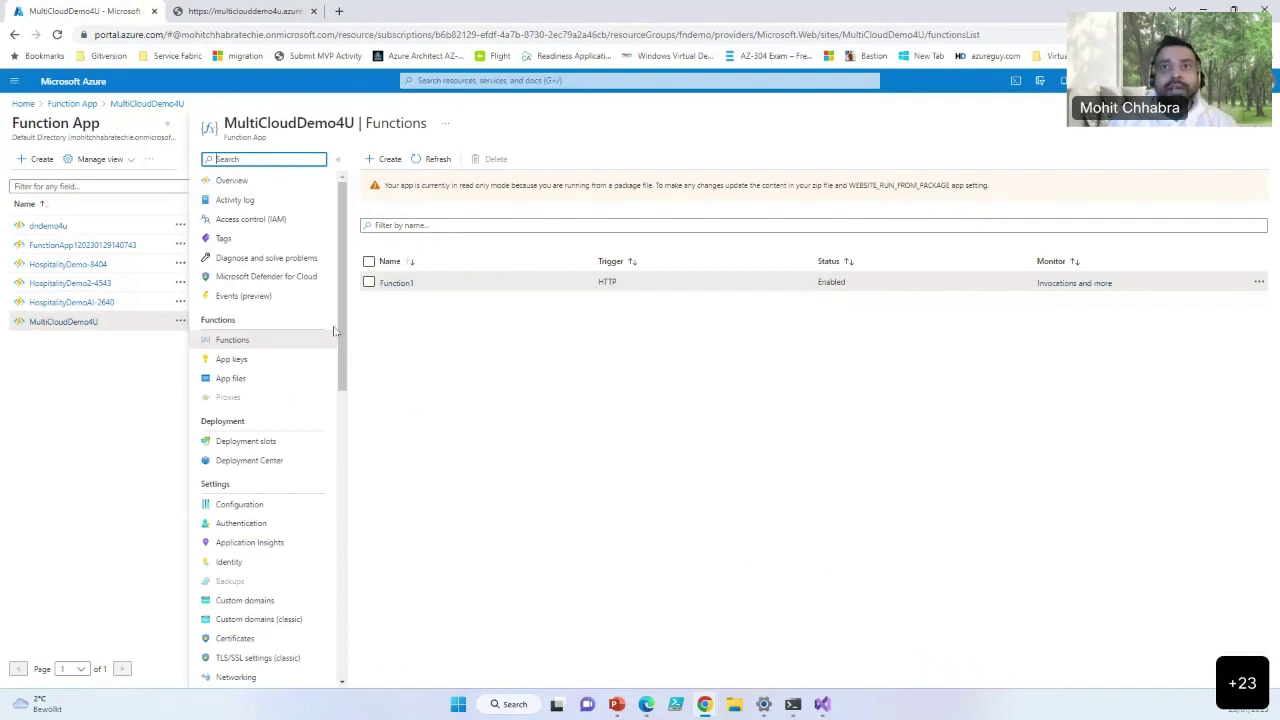
left_click(245, 523)
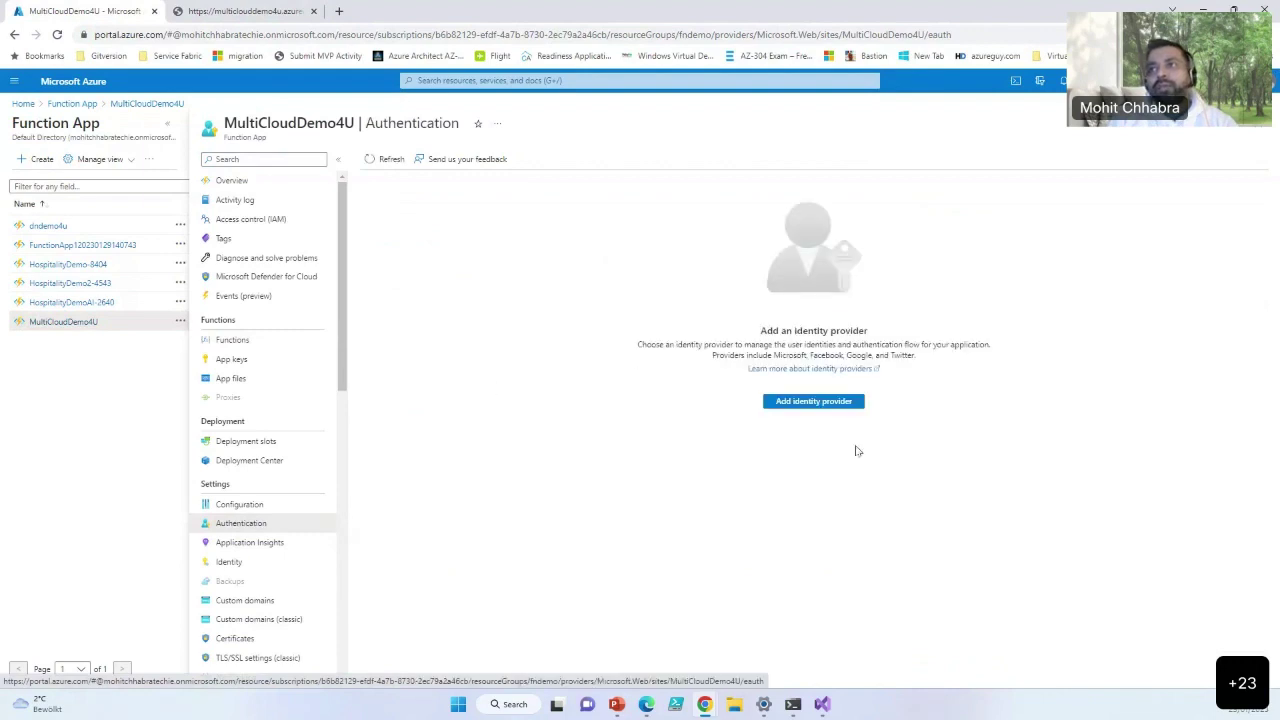
left_click(814, 401)
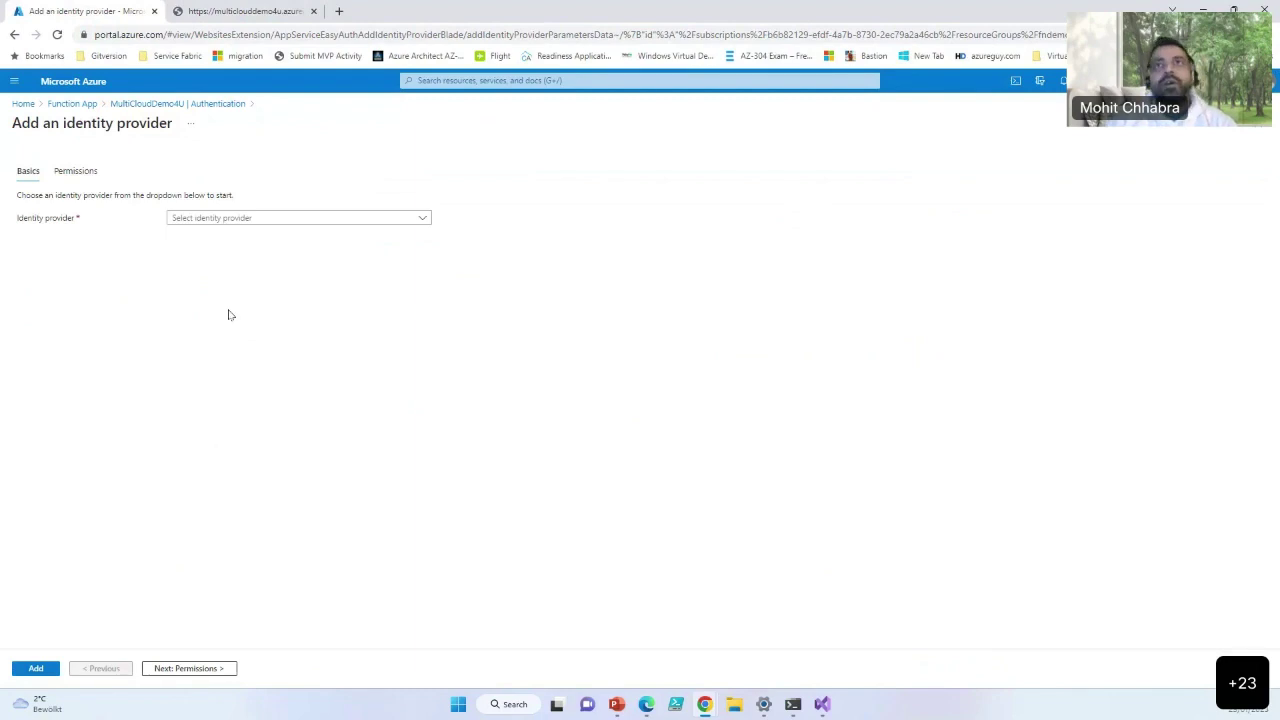
- Pick Microsoft with current-tenant single-tenant accounts and Require authentication, then view the Permissions settings
left_click(305, 219)
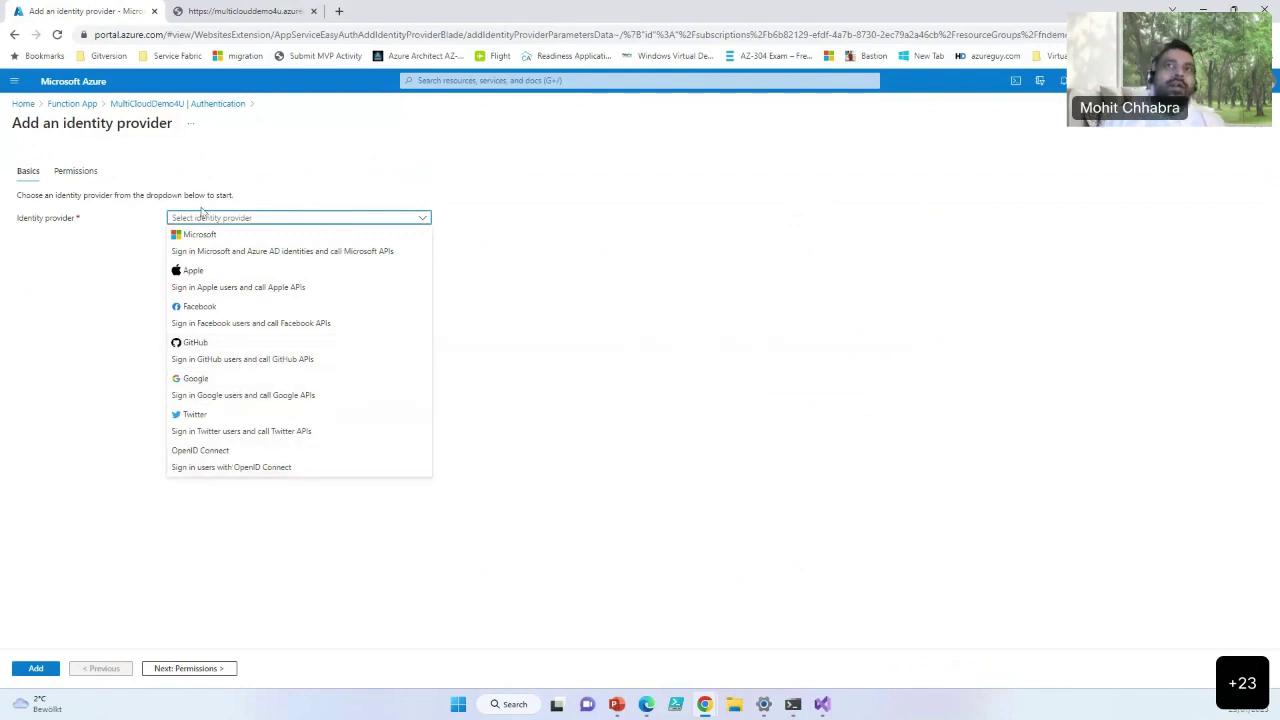
left_click(212, 258)
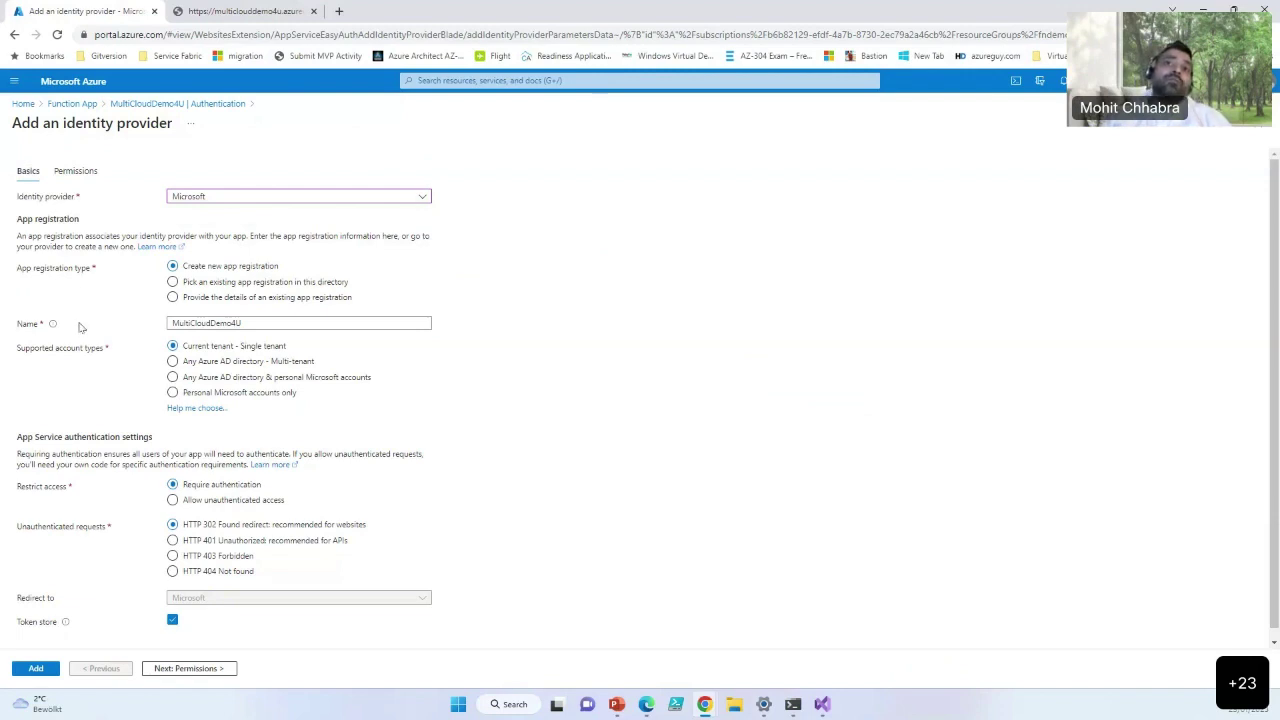
scroll(80, 327, "down", 1)
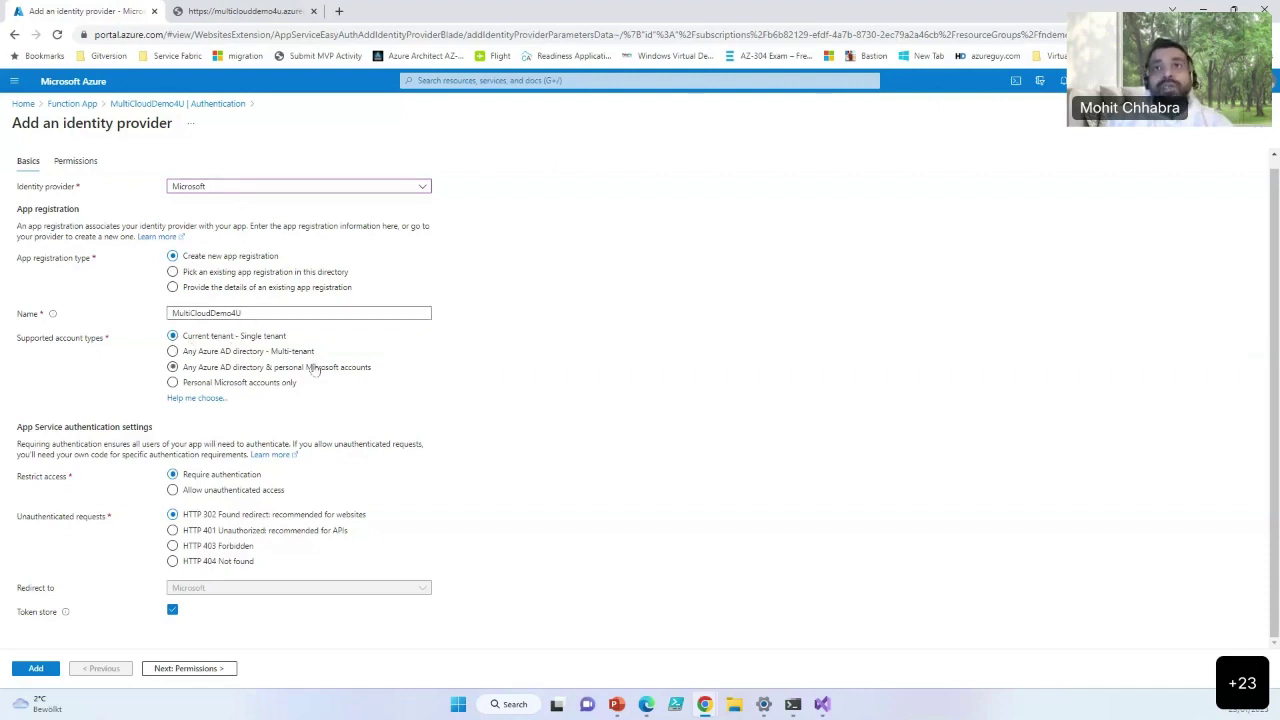
left_click(240, 385)
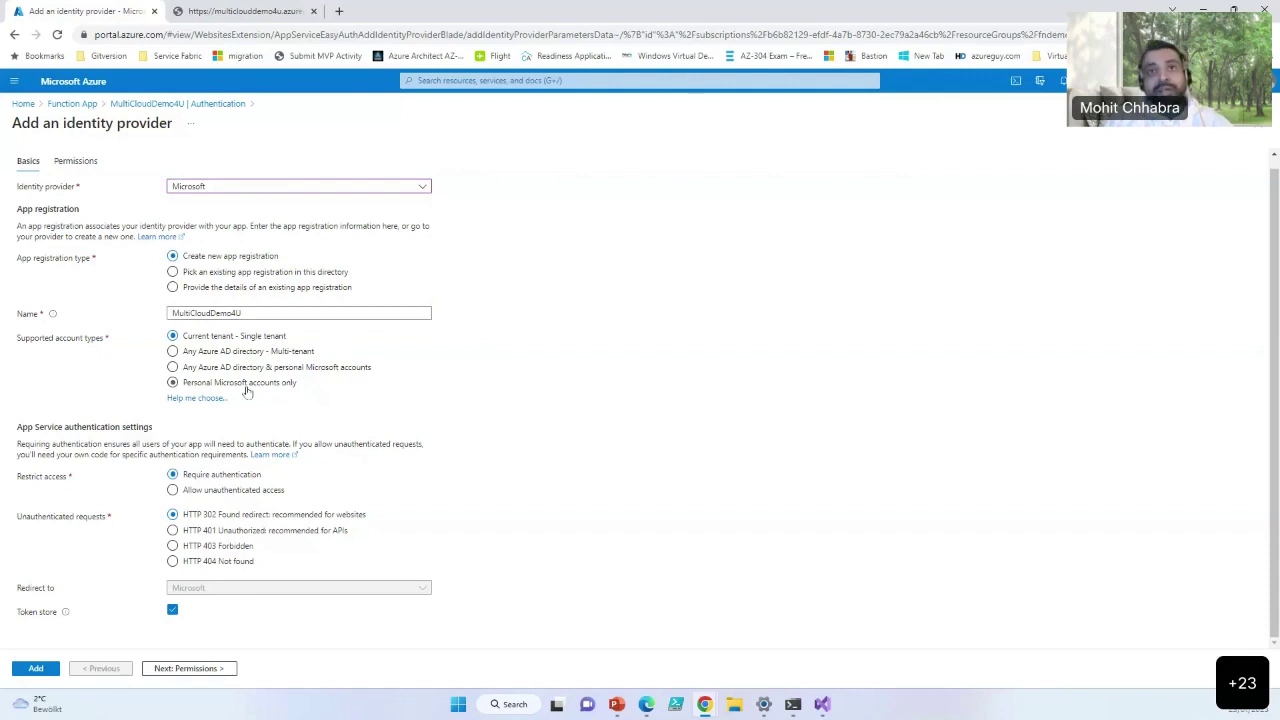
left_click(172, 336)
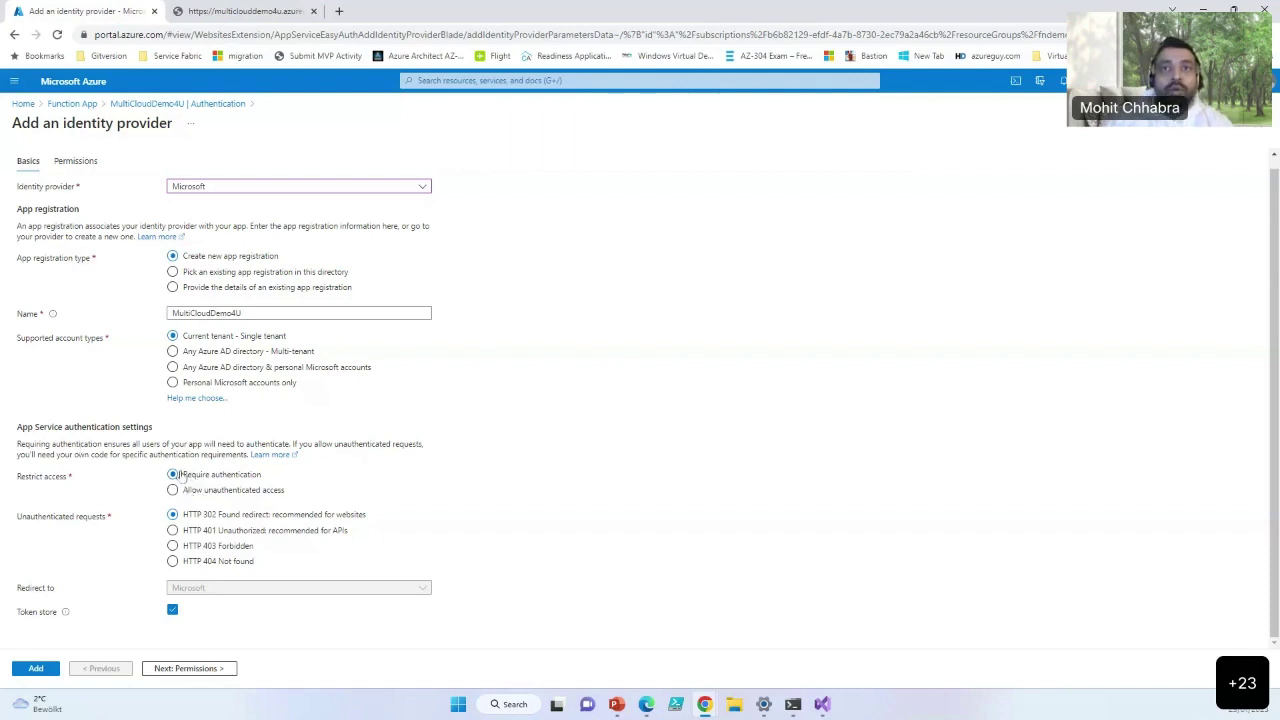
left_click_drag(182, 475, 229, 477)
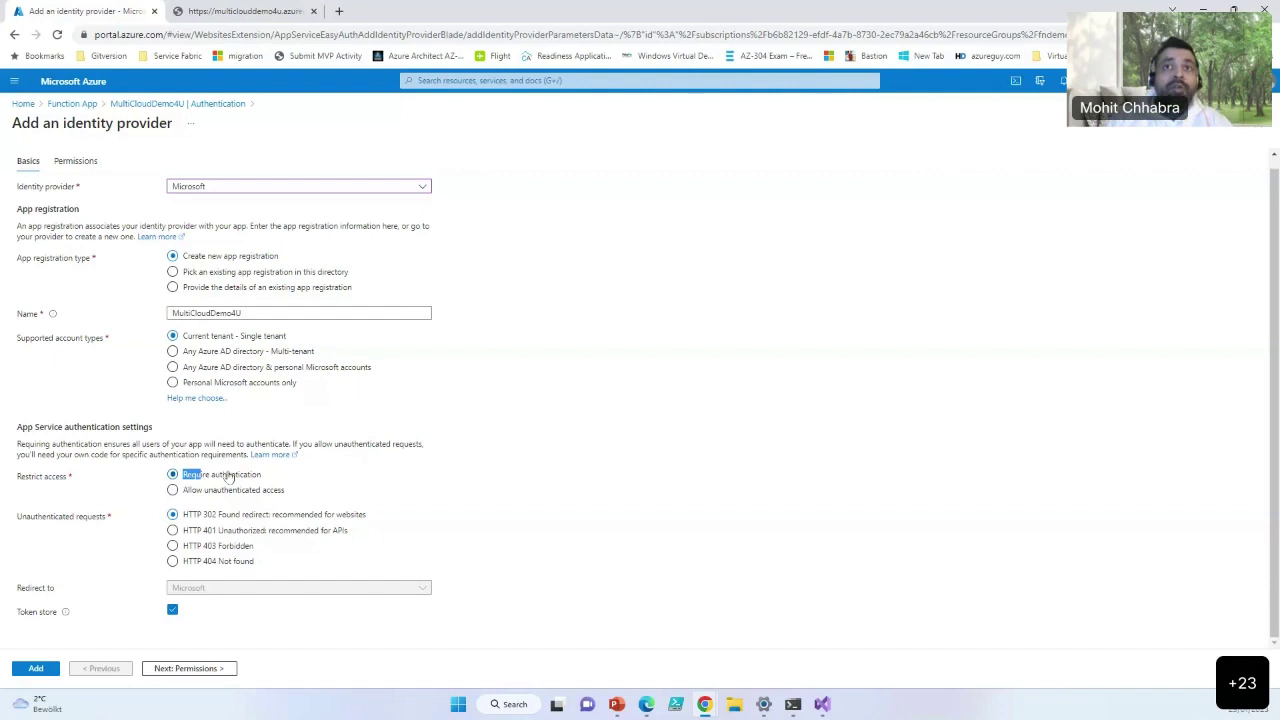
left_click(128, 531)
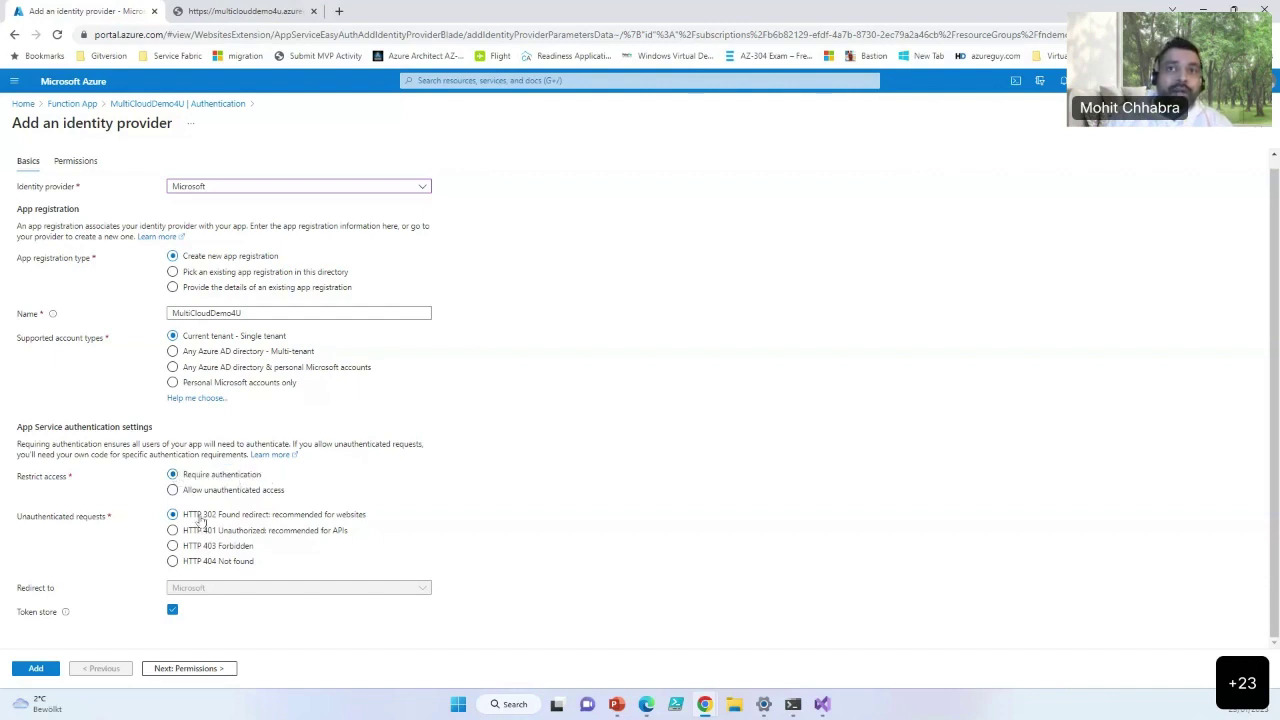
left_click_drag(202, 515, 409, 520)
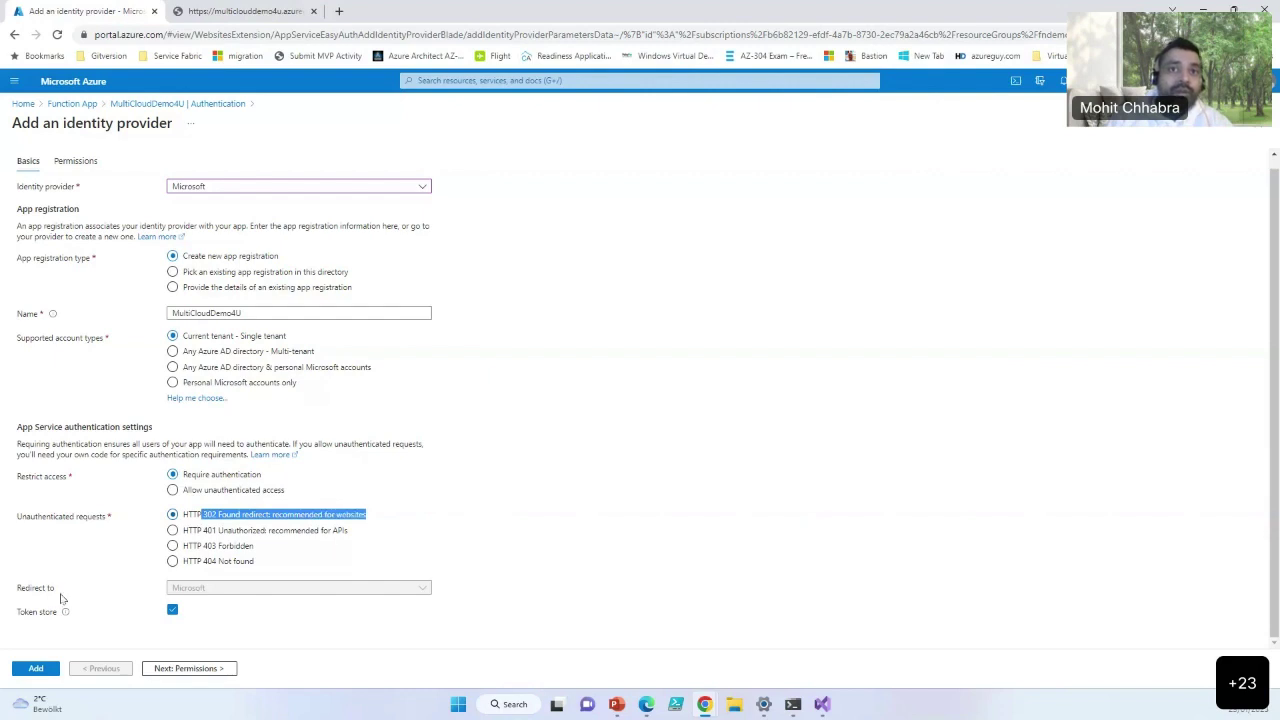
left_click(178, 668)
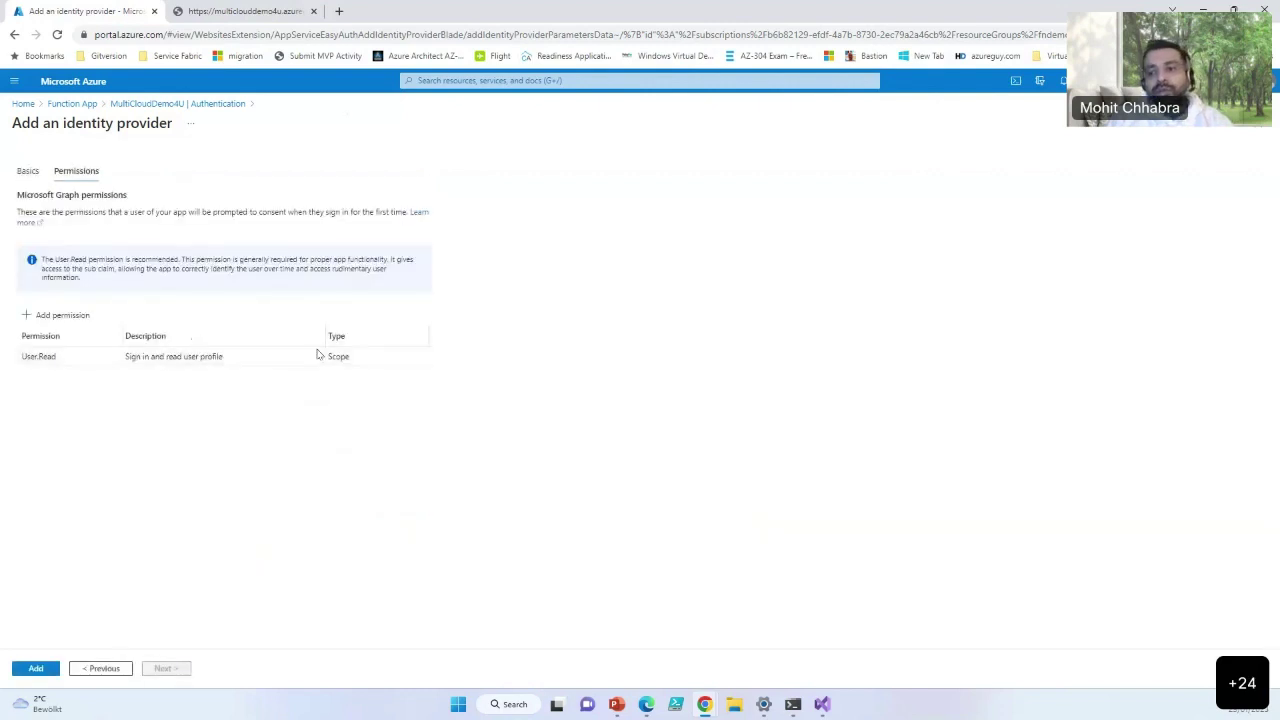
- Add the Microsoft provider, note its App (client) ID, and go to the function output tab
left_click(36, 668)
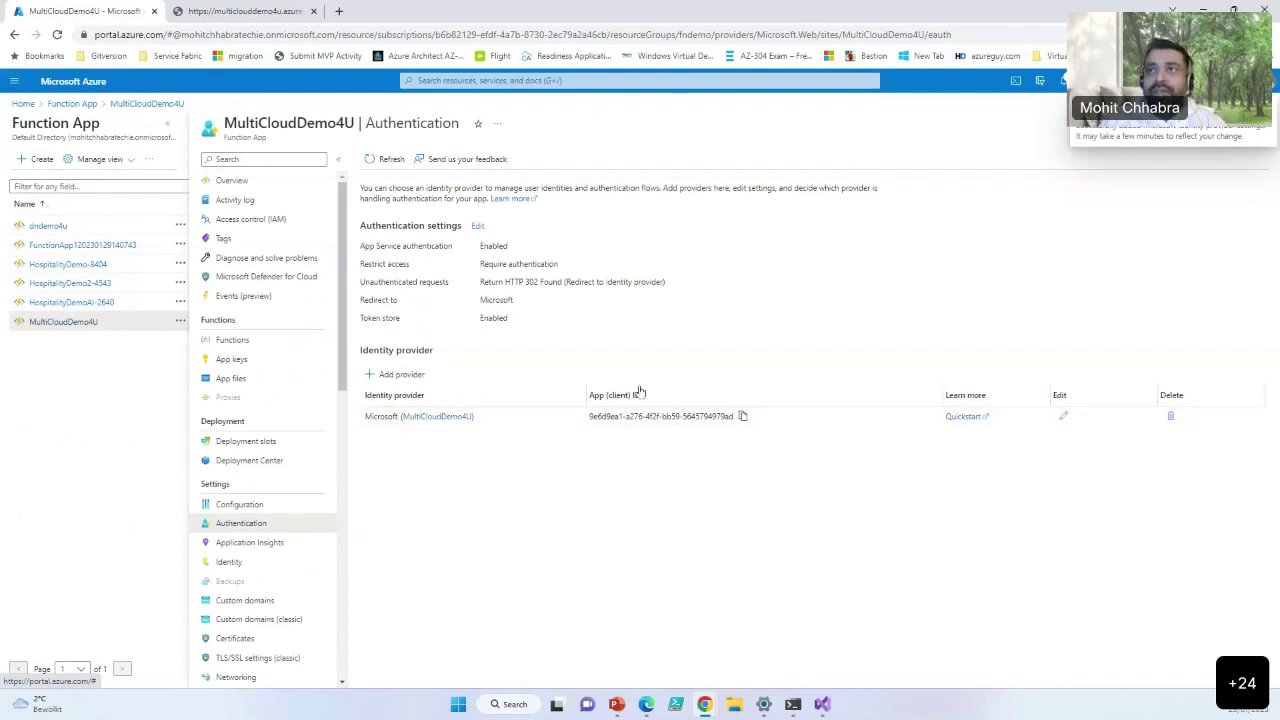
left_click_drag(589, 416, 737, 416)
left_click(651, 416)
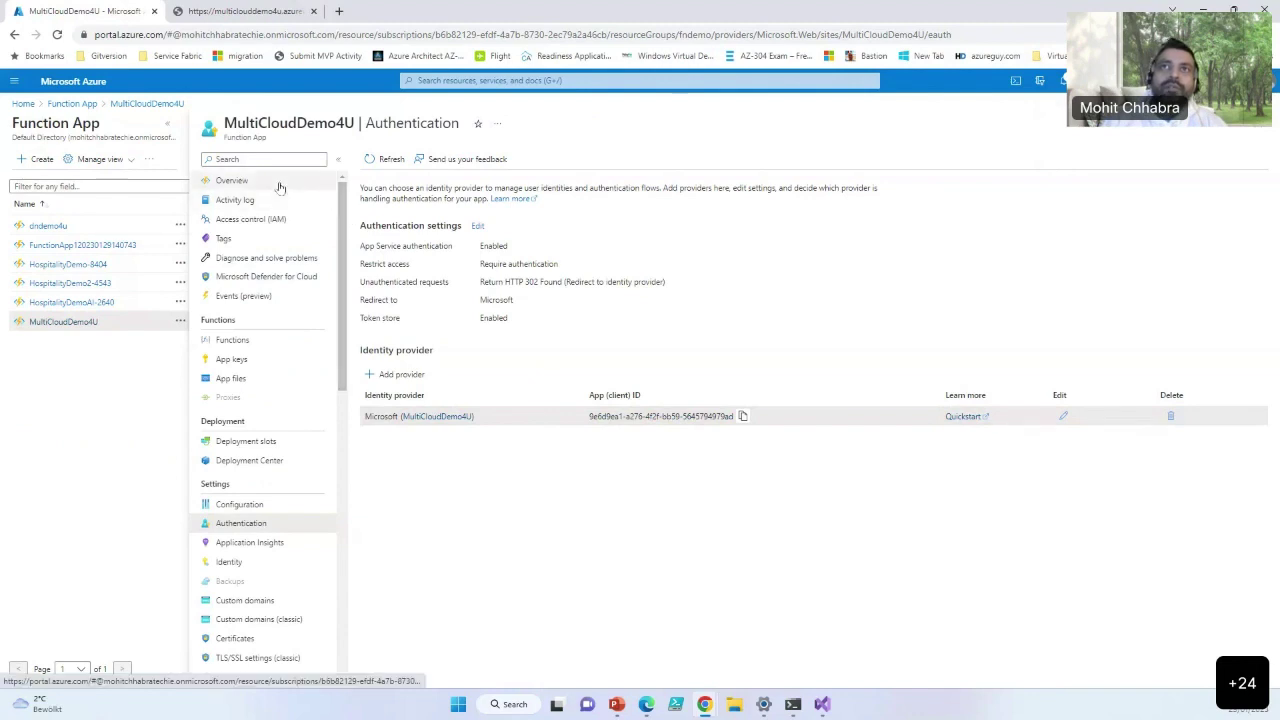
left_click(245, 11)
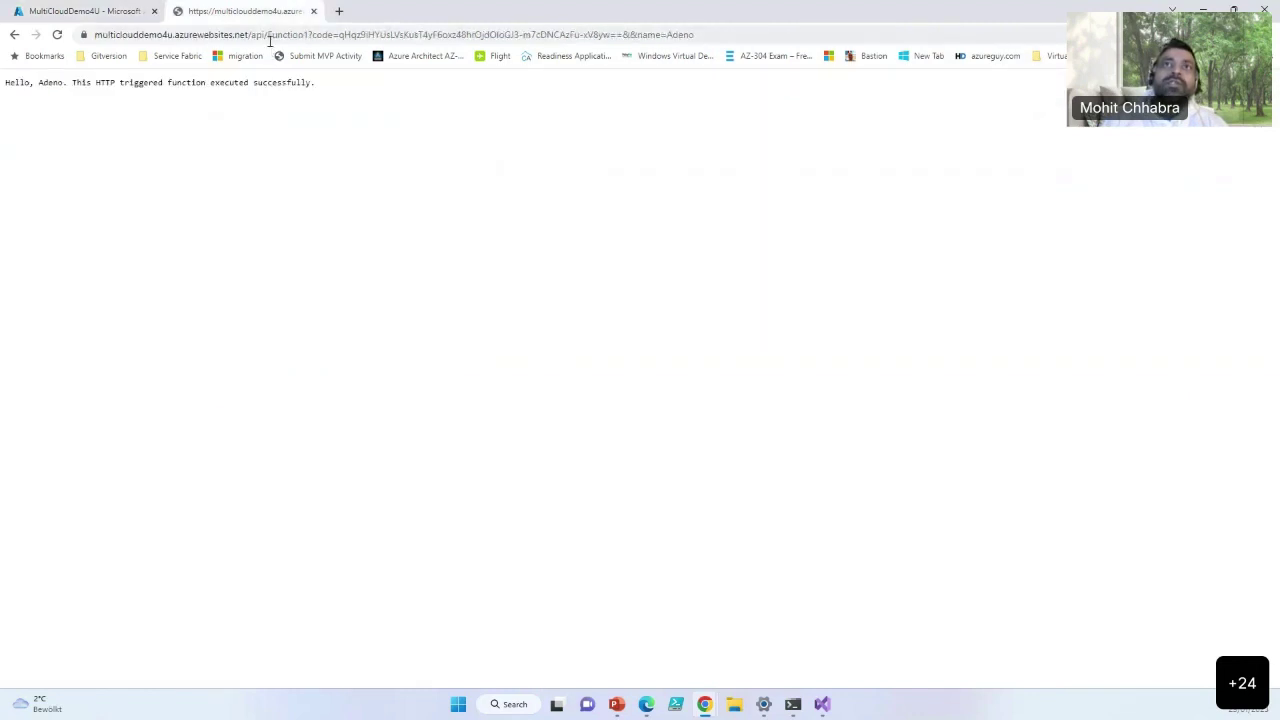
- Reload the function URL, copy it, and load it in a Chrome Incognito window
key("Return")
left_click(145, 35)
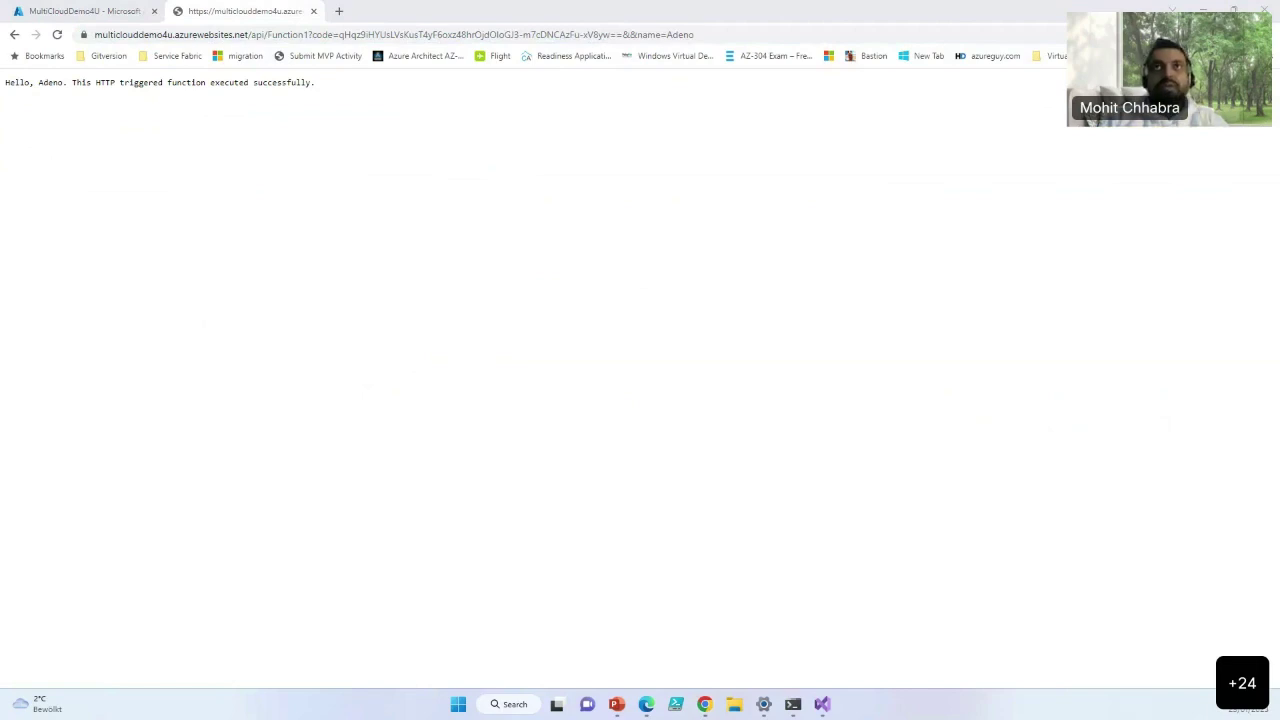
key("ctrl+shift+n")
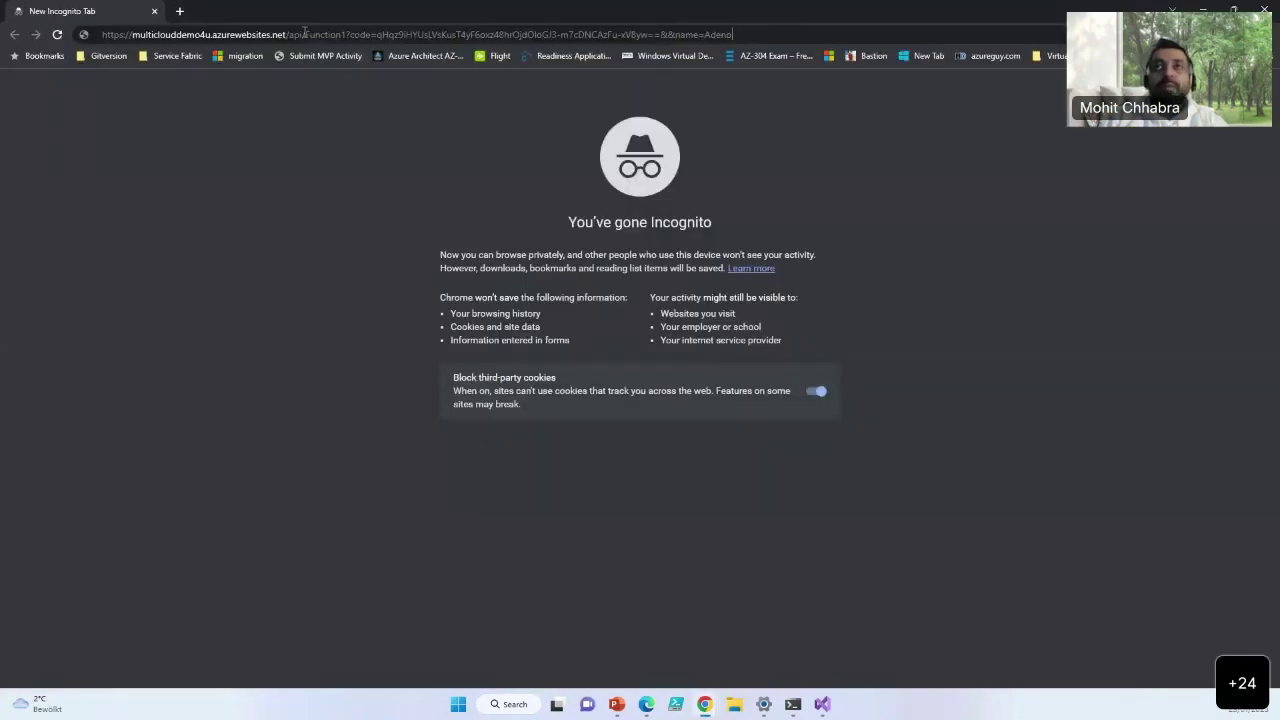
key("Return")
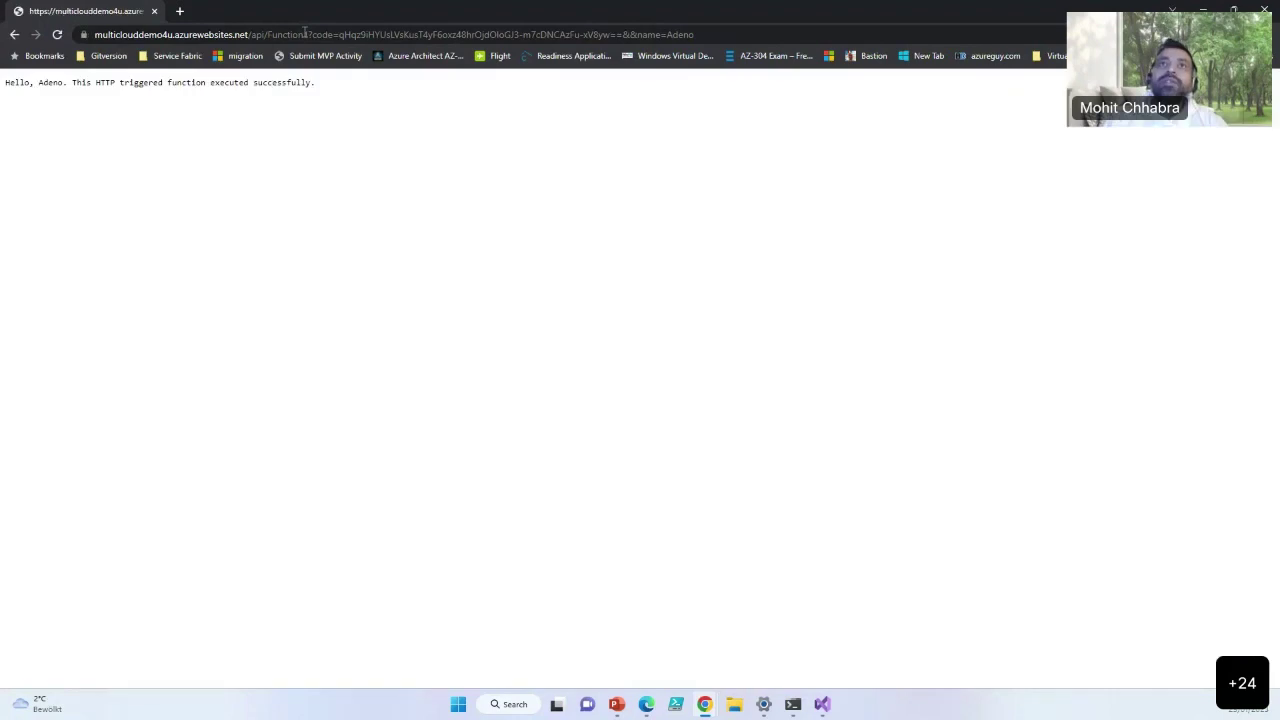
left_click(176, 35)
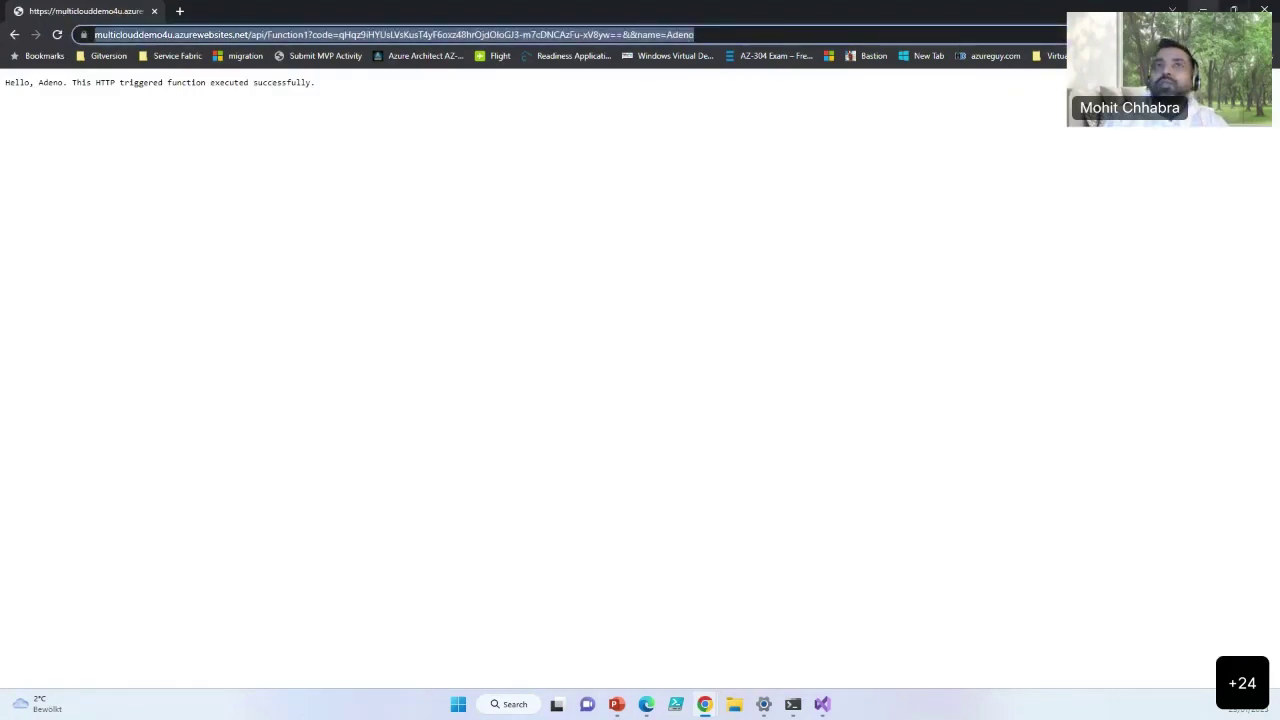
key("alt+Tab")
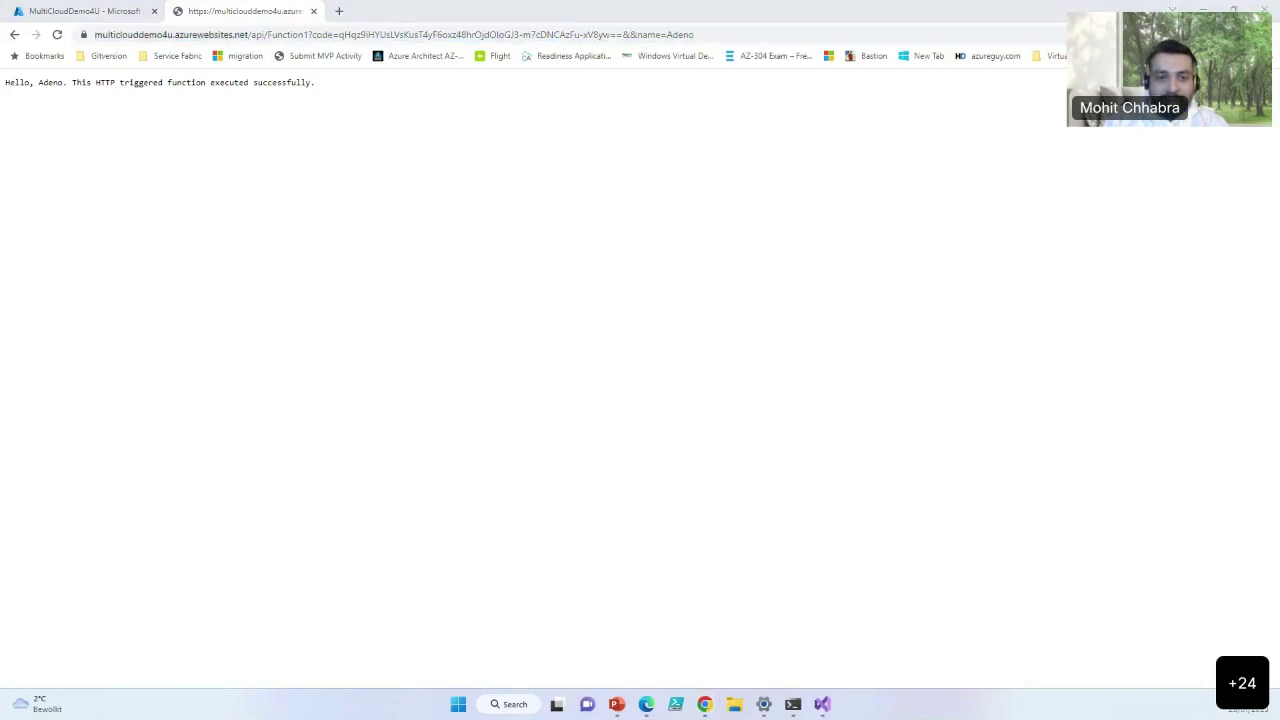
- Load the URL in an Edge InPrivate window and accept the permissions MultiCloudDemo4U requests
key("alt+Tab")
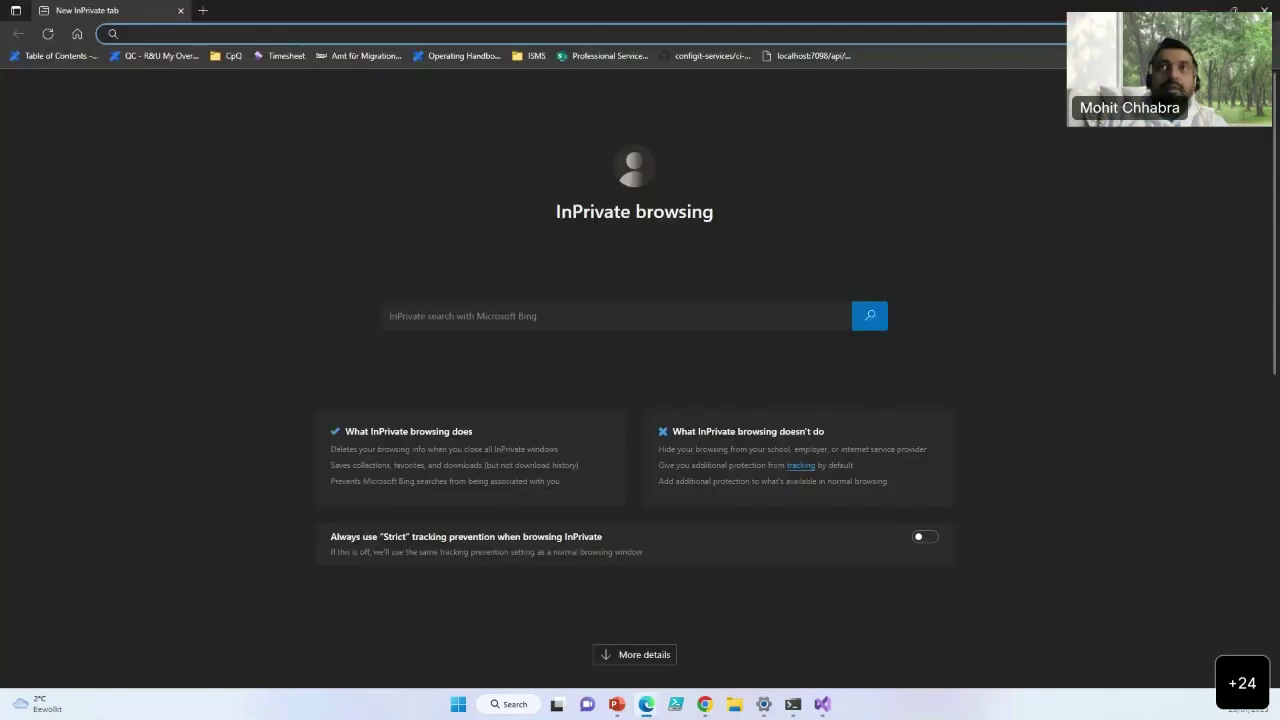
key("Return")
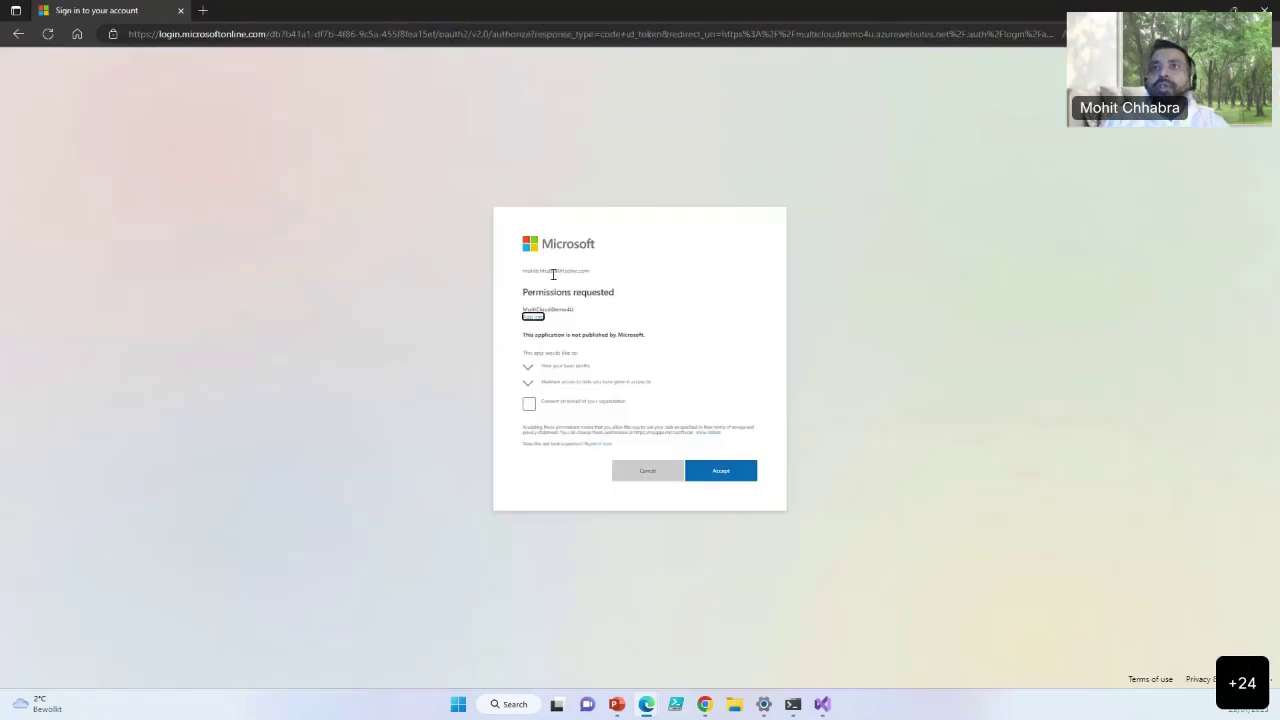
triple_click(549, 290)
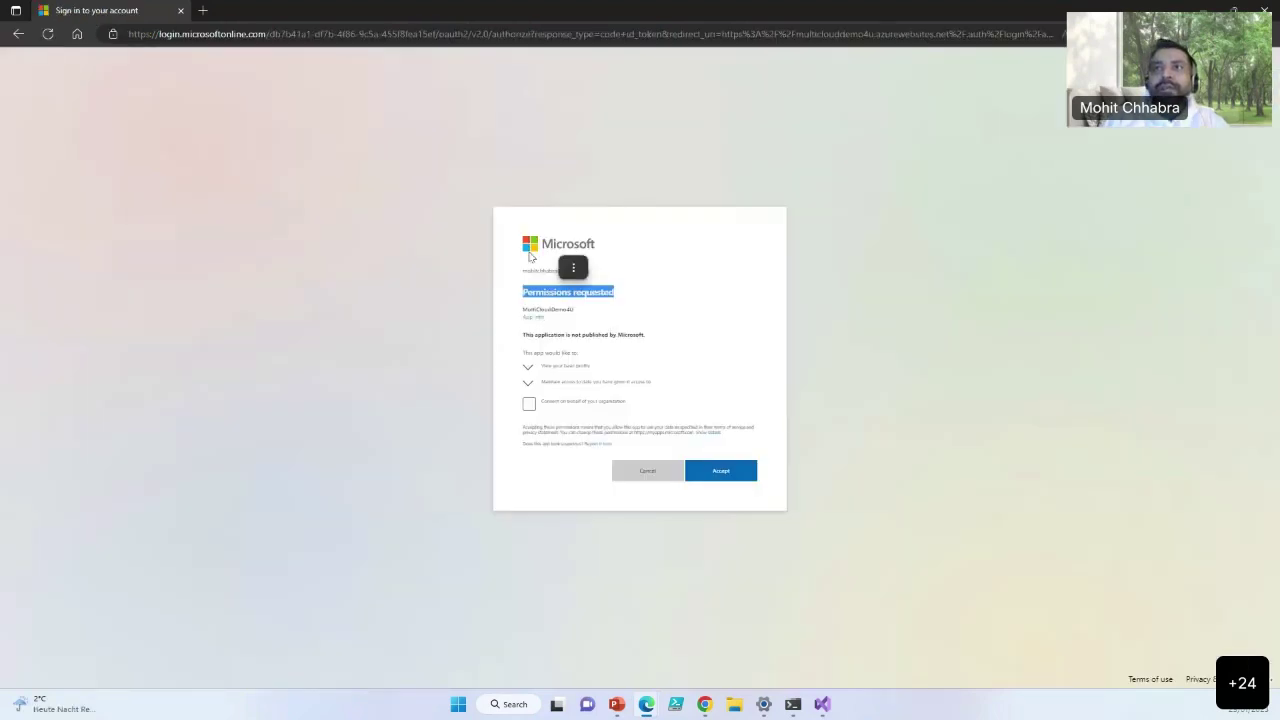
left_click(424, 313)
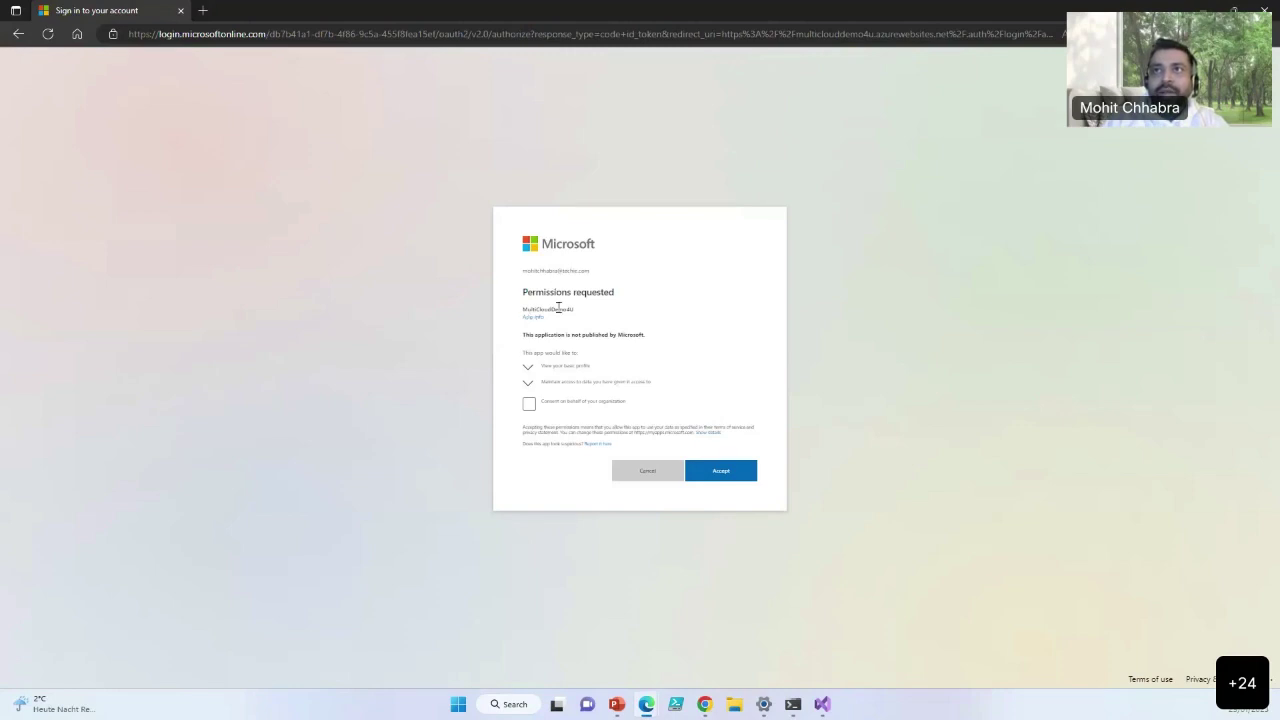
double_click(558, 308)
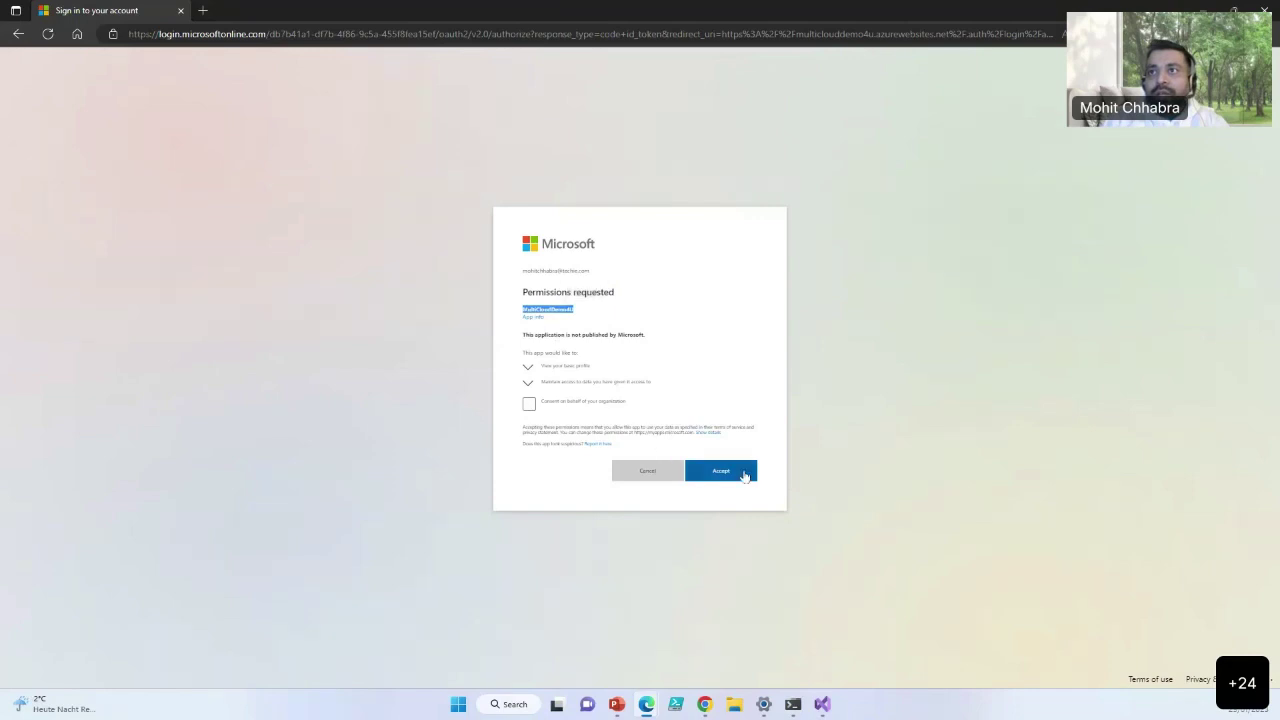
left_click(743, 474)
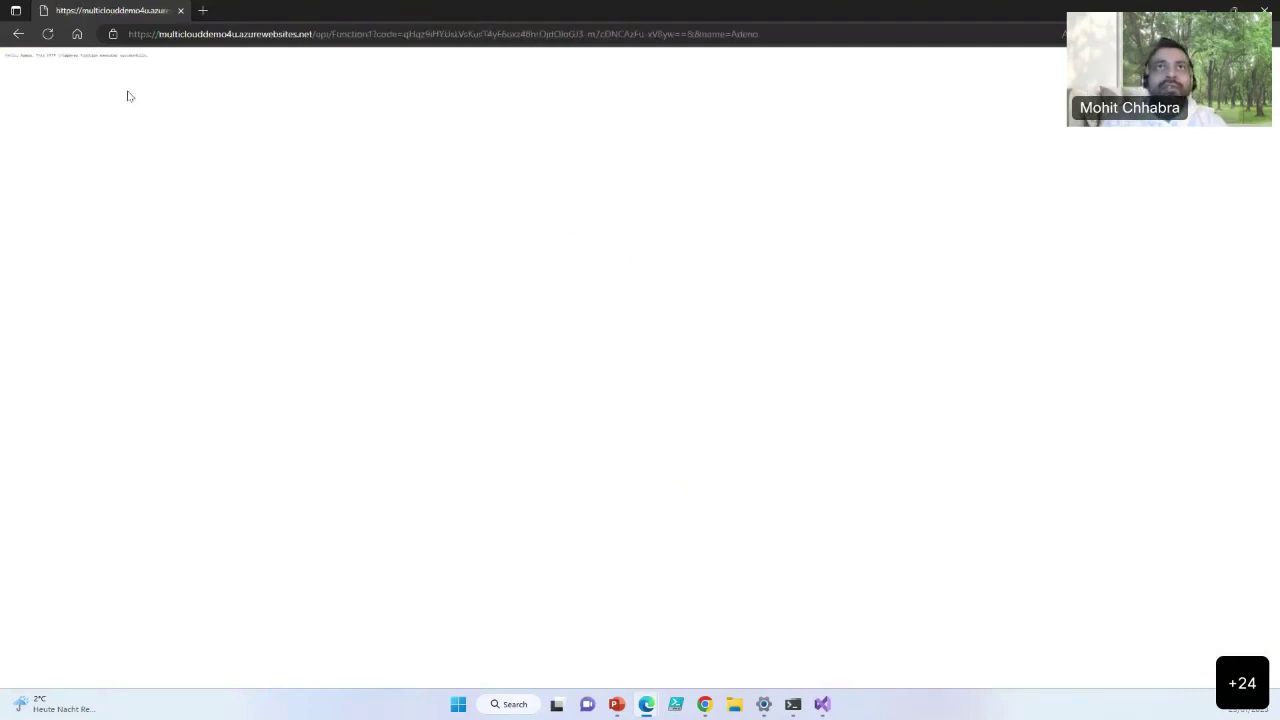
- Enlarge the function's successful-execution response in Edge, then return to Chrome's Azure portal tab
triple_click(25, 56)
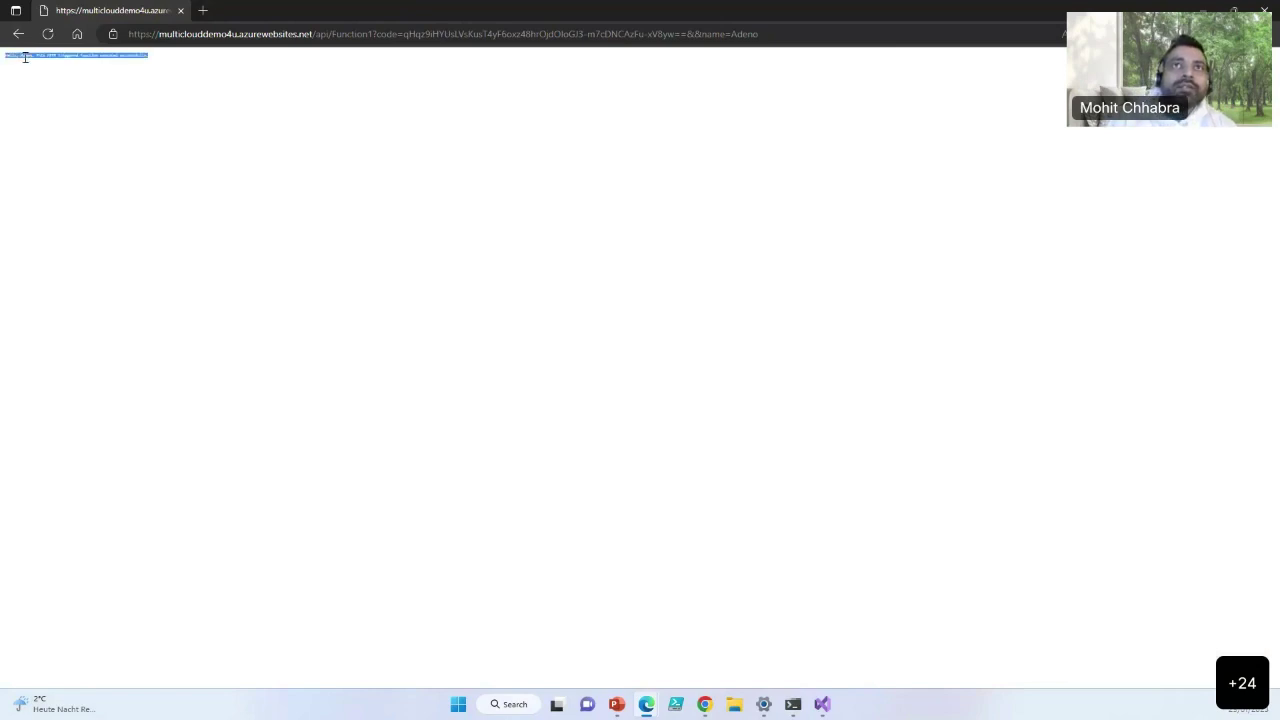
triple_click(25, 56)
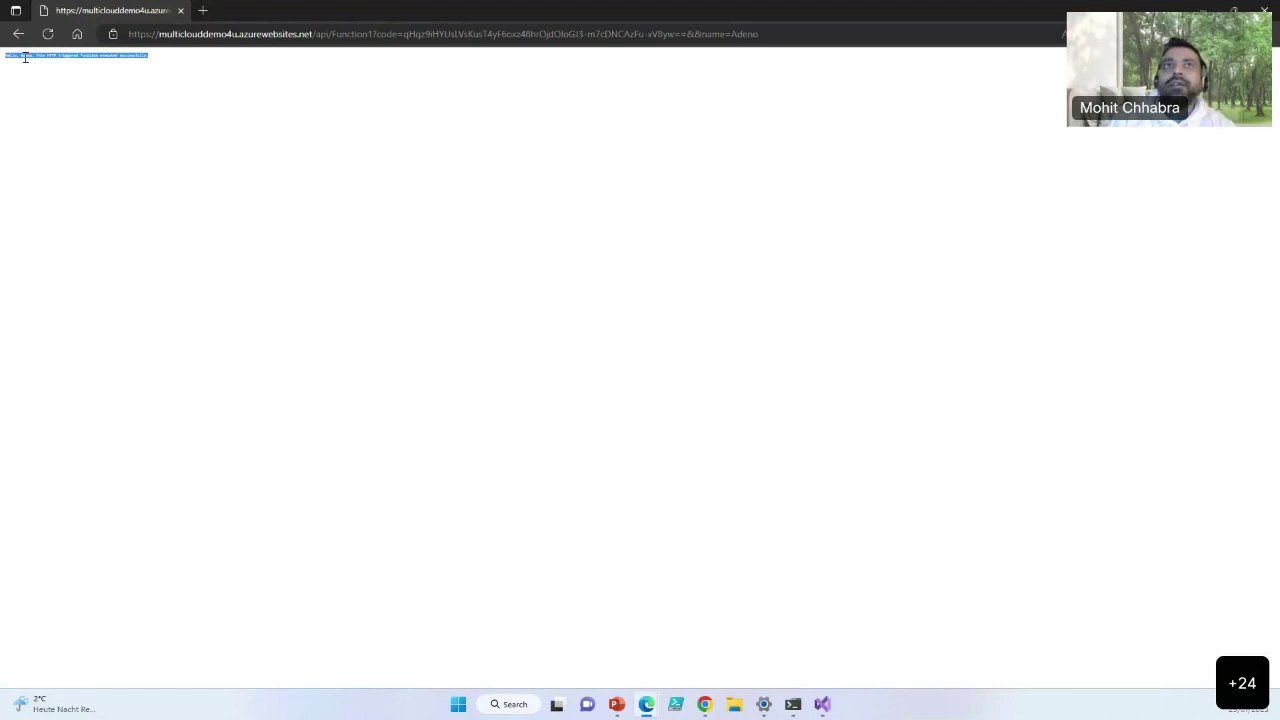
key("ctrl+plus")
key("ctrl+plus")
key("ctrl+plus")
key("ctrl+plus")
key("ctrl+plus")
key("ctrl+plus")
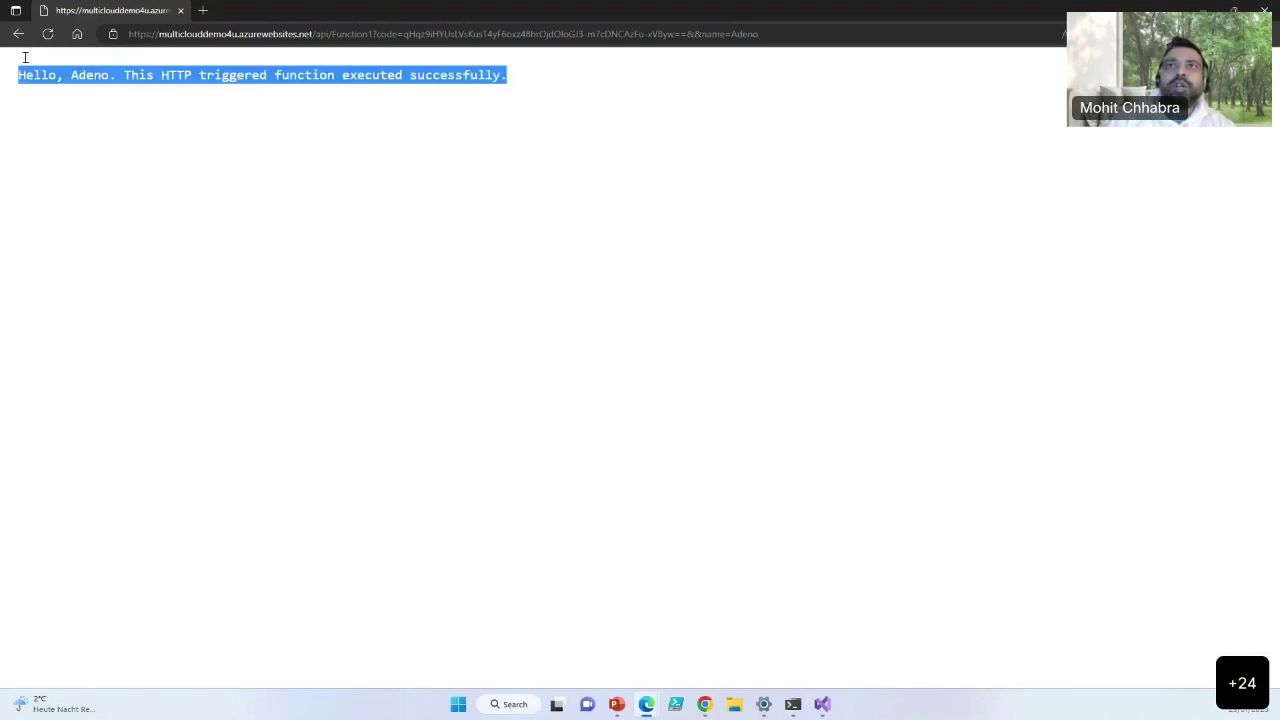
left_click(138, 137)
key("ctrl+plus")
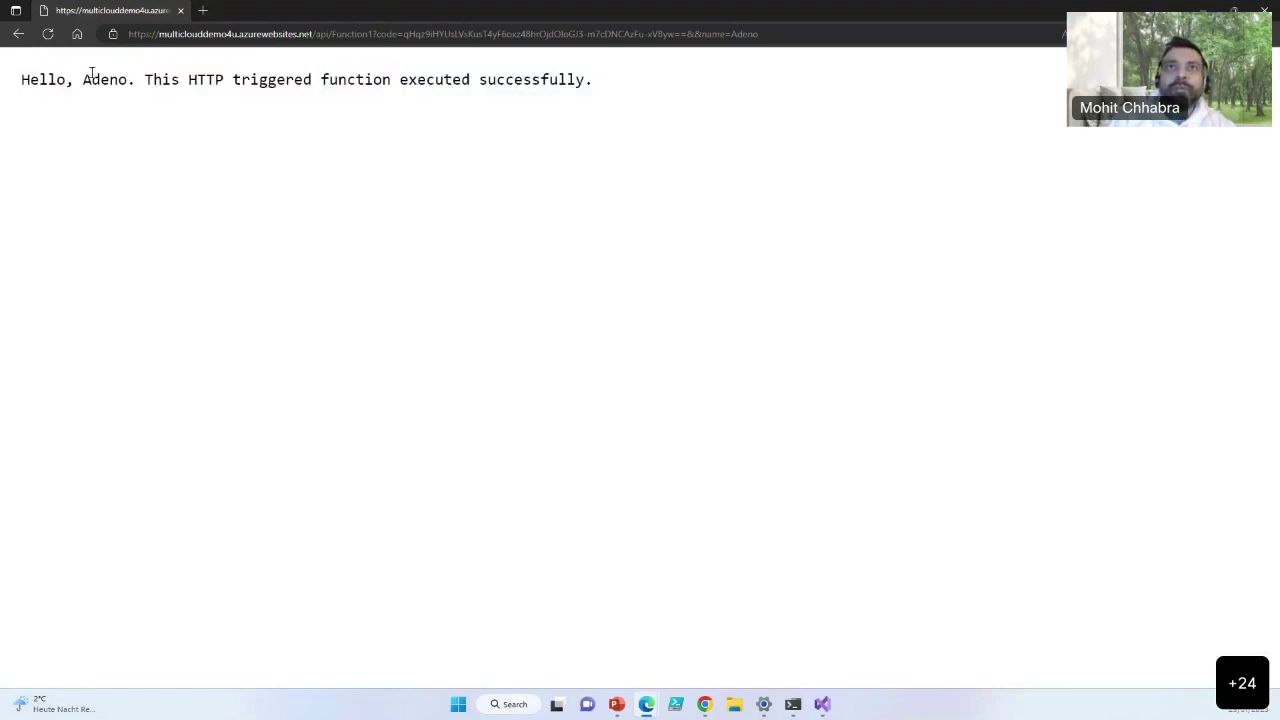
triple_click(91, 75)
left_click(197, 137)
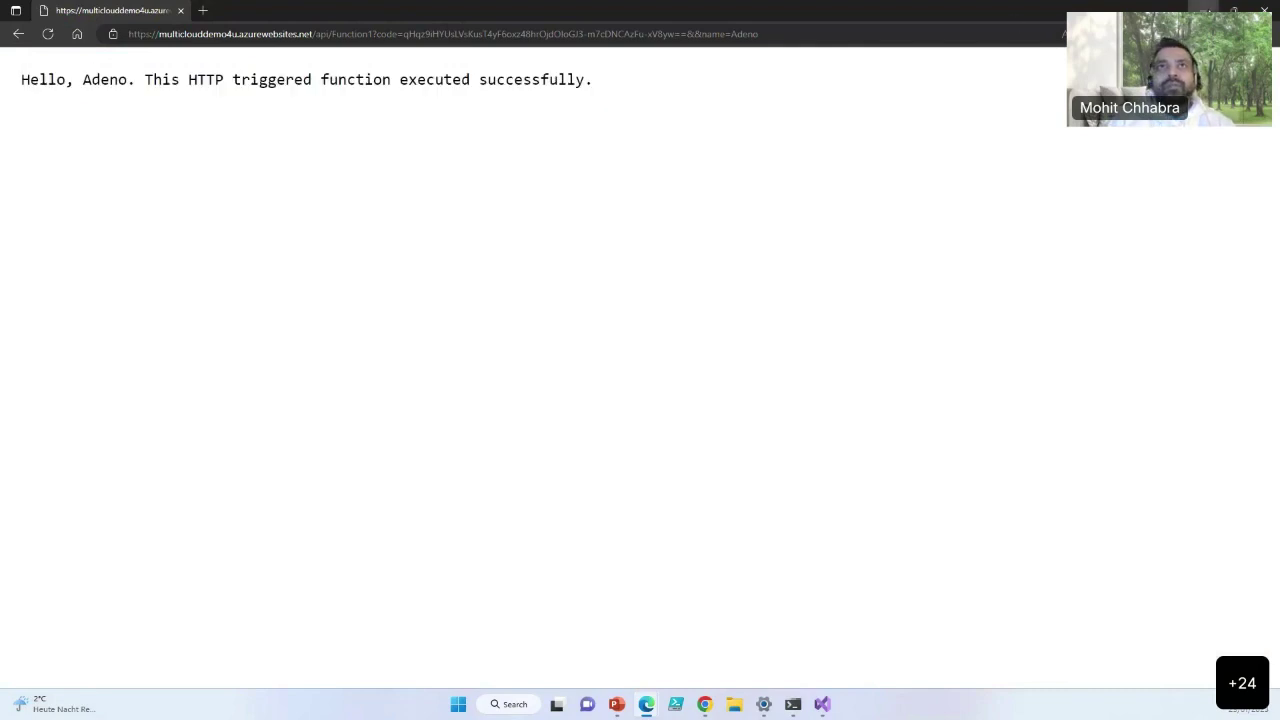
left_click(1205, 10)
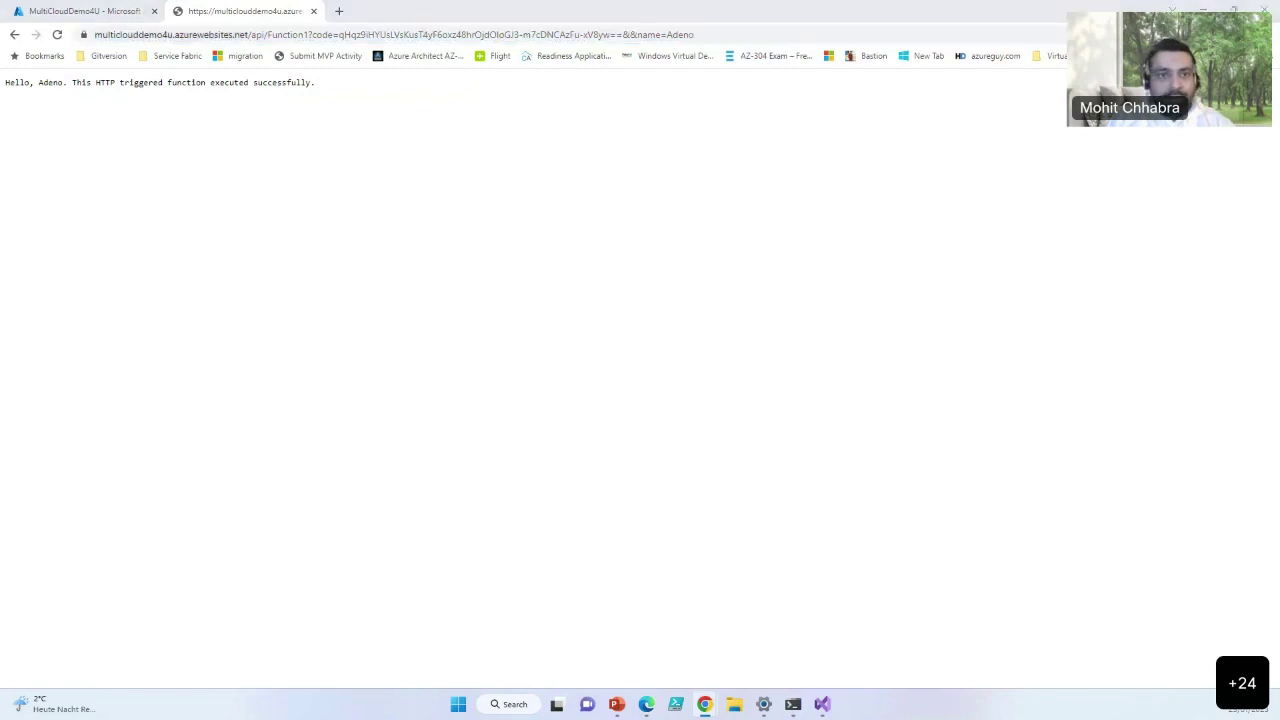
left_click(394, 34)
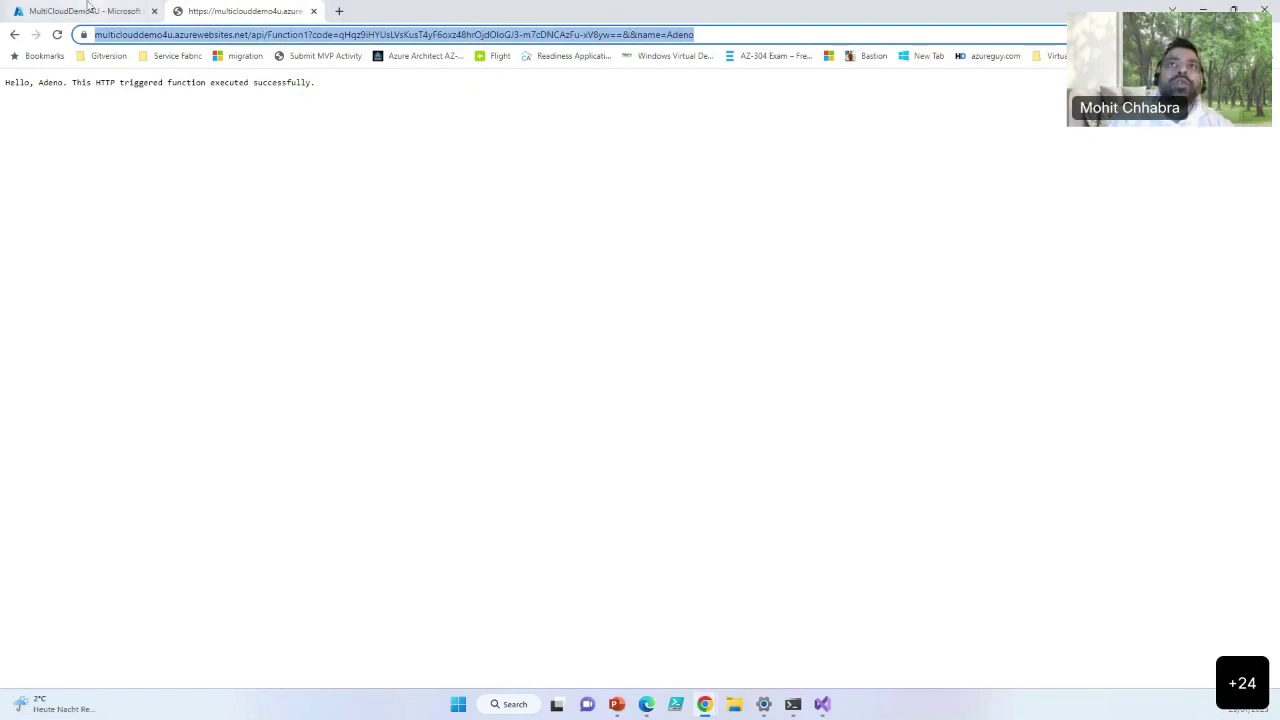
left_click(88, 8)
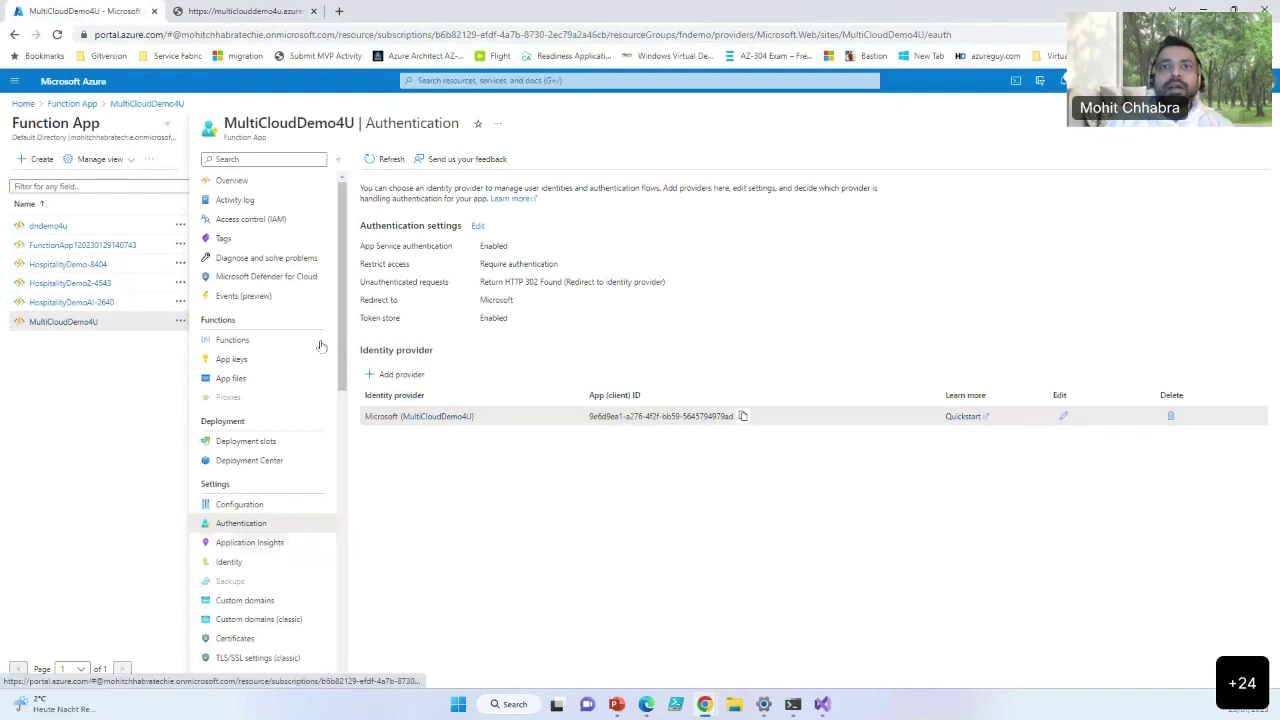
- Confirm MultiCloudDemo4U's Certificates page lists no managed certificates, then open Networking
scroll(272, 400, "down", 3)
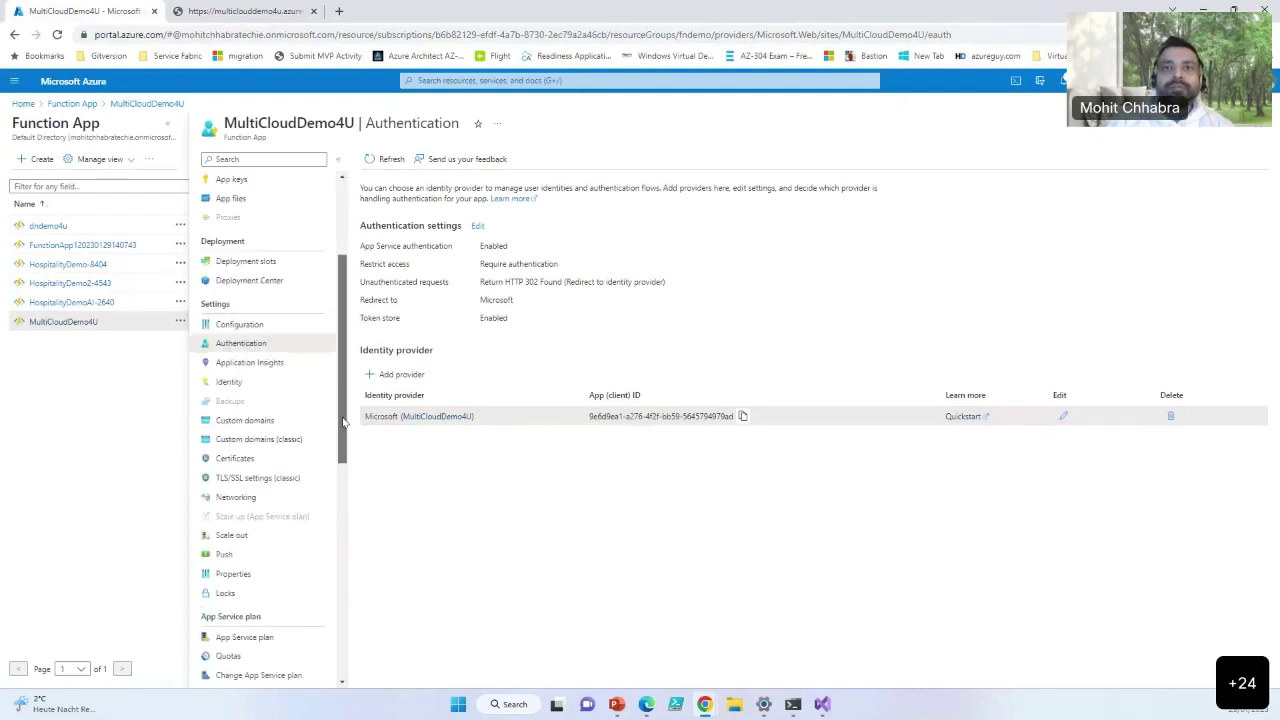
left_click(272, 397)
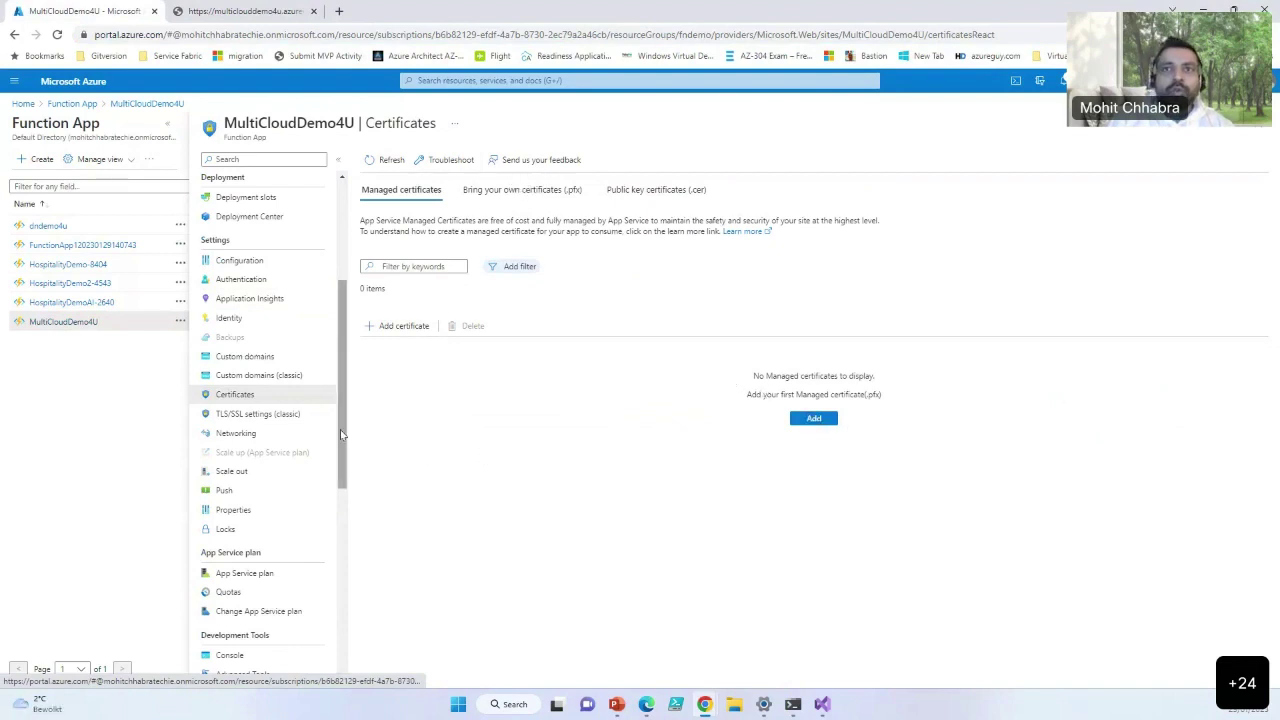
left_click(252, 433)
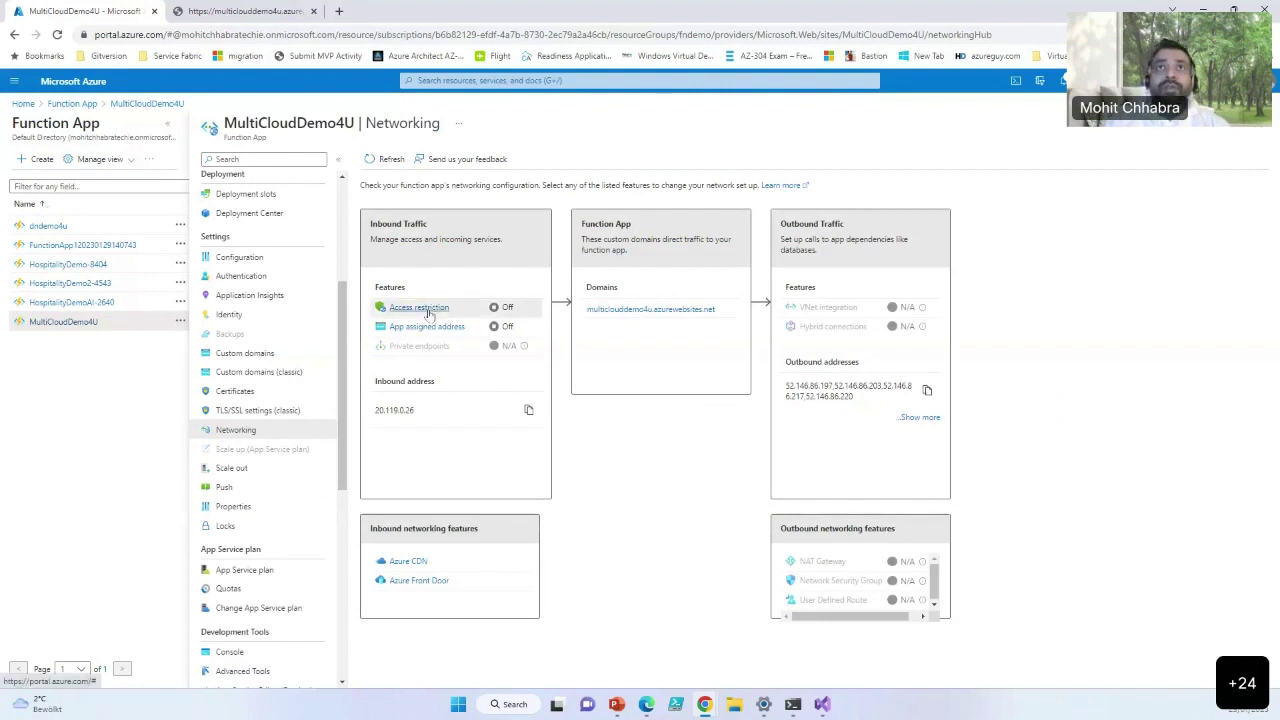
- Start a new access restriction rule and browse its source types and service tag list
left_click(420, 308)
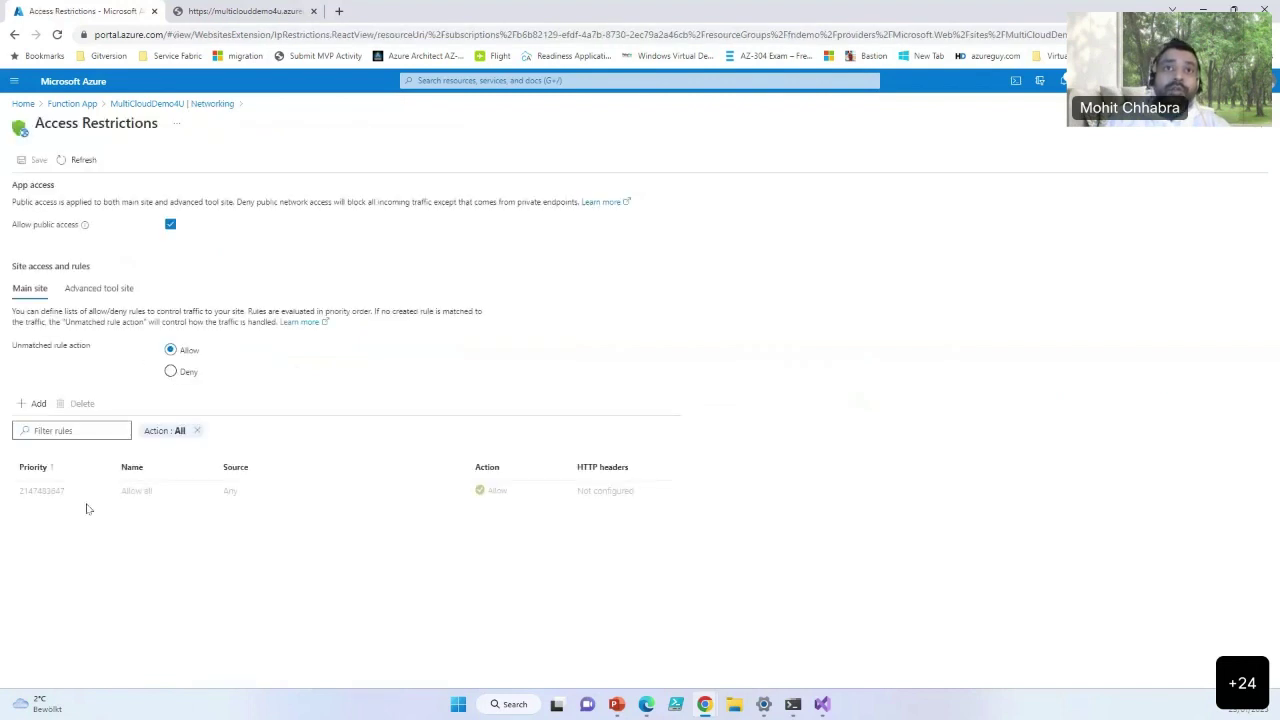
left_click(37, 404)
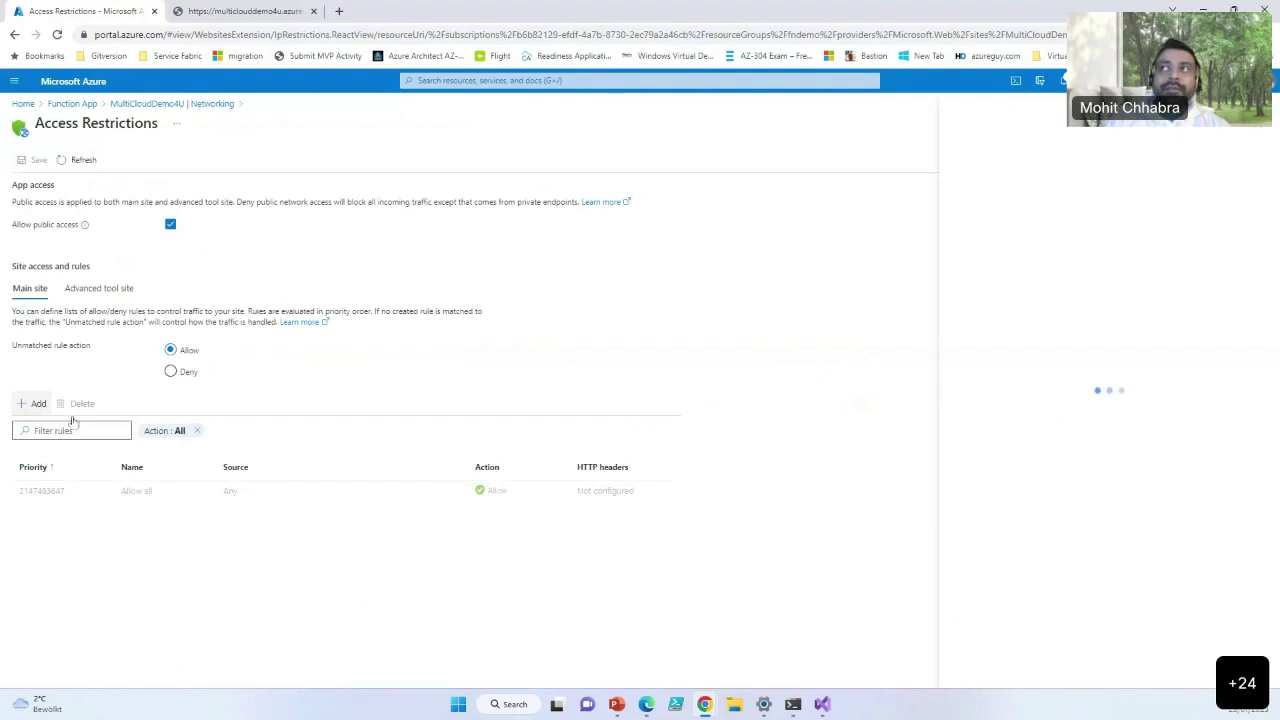
left_click(1240, 328)
left_click(1156, 381)
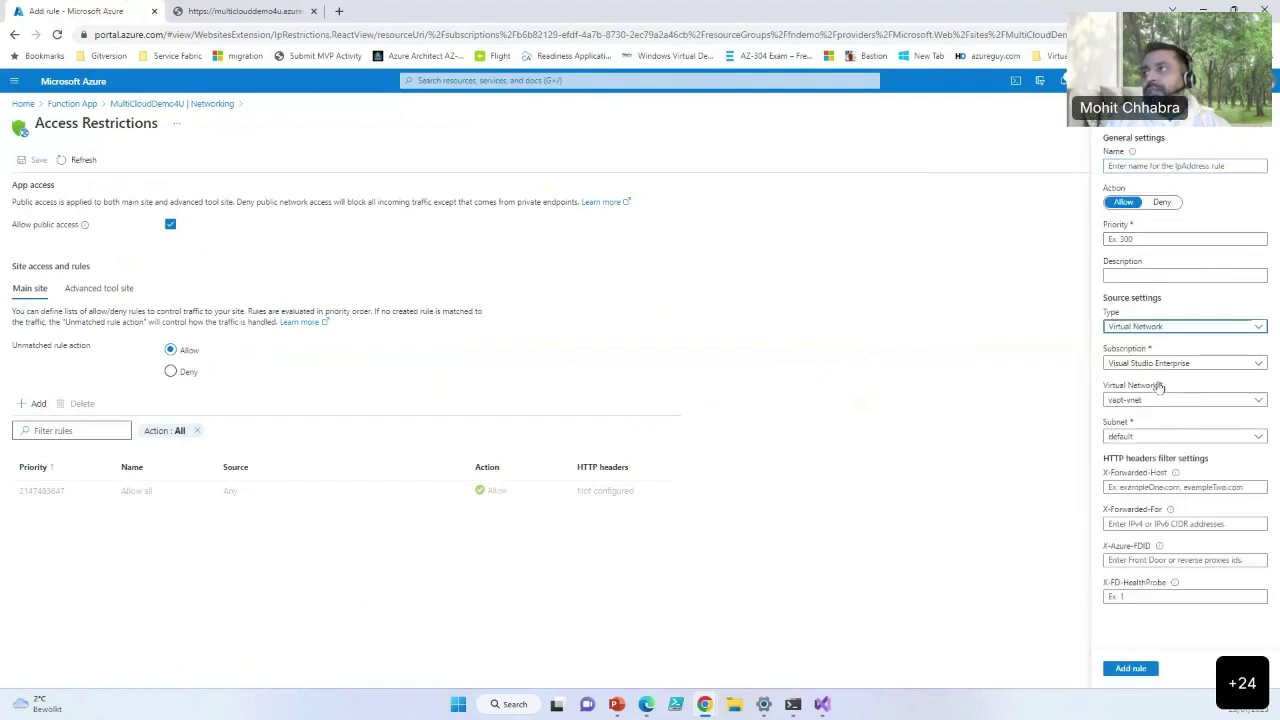
left_click(1151, 330)
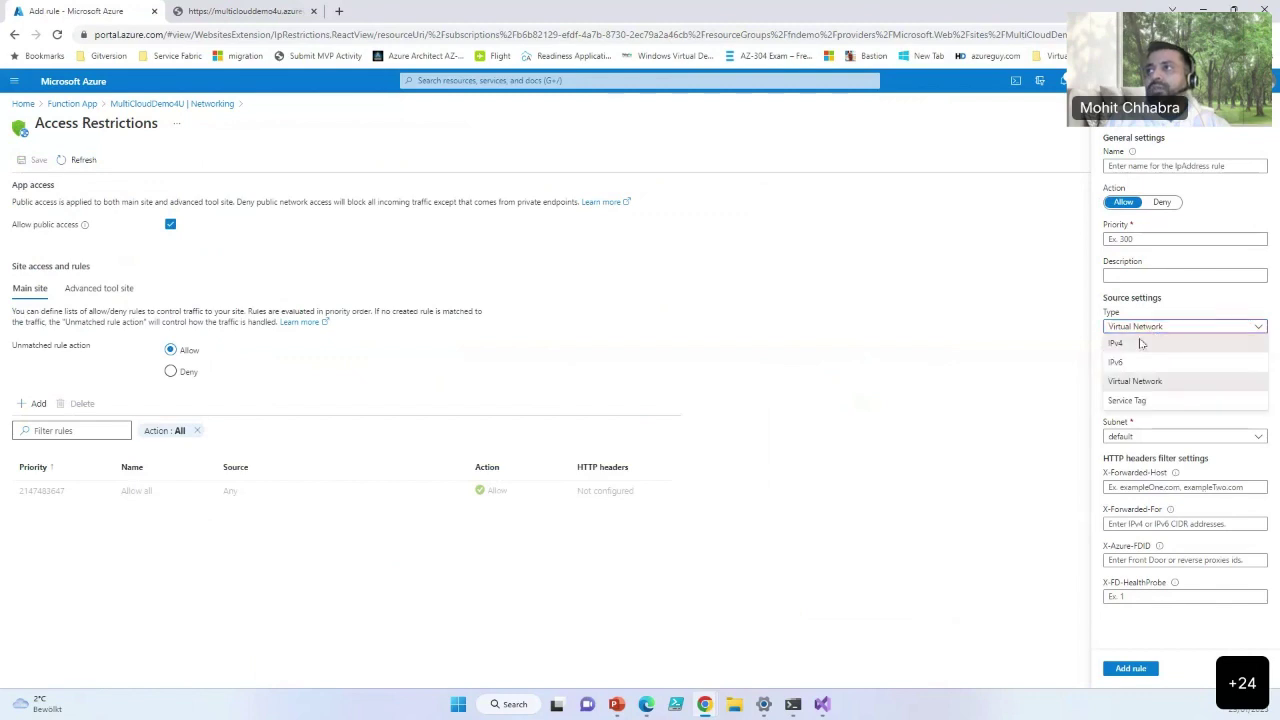
left_click(1140, 342)
left_click(1140, 333)
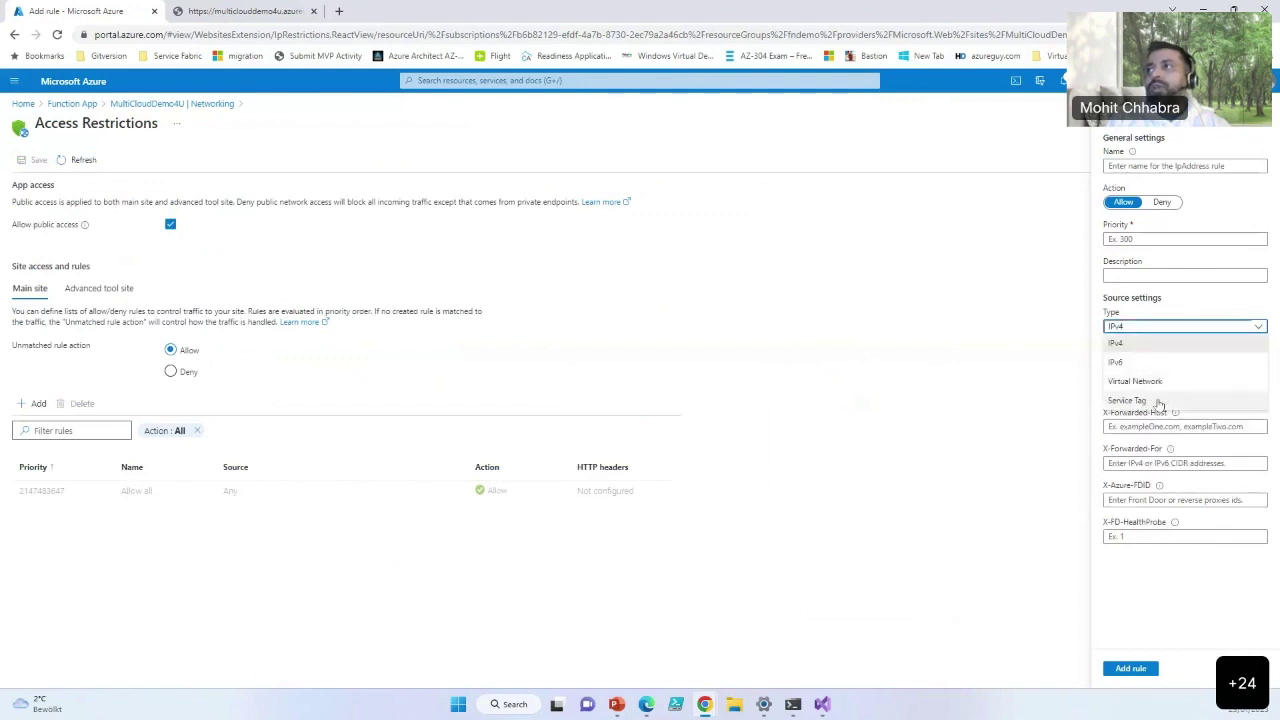
left_click(1158, 400)
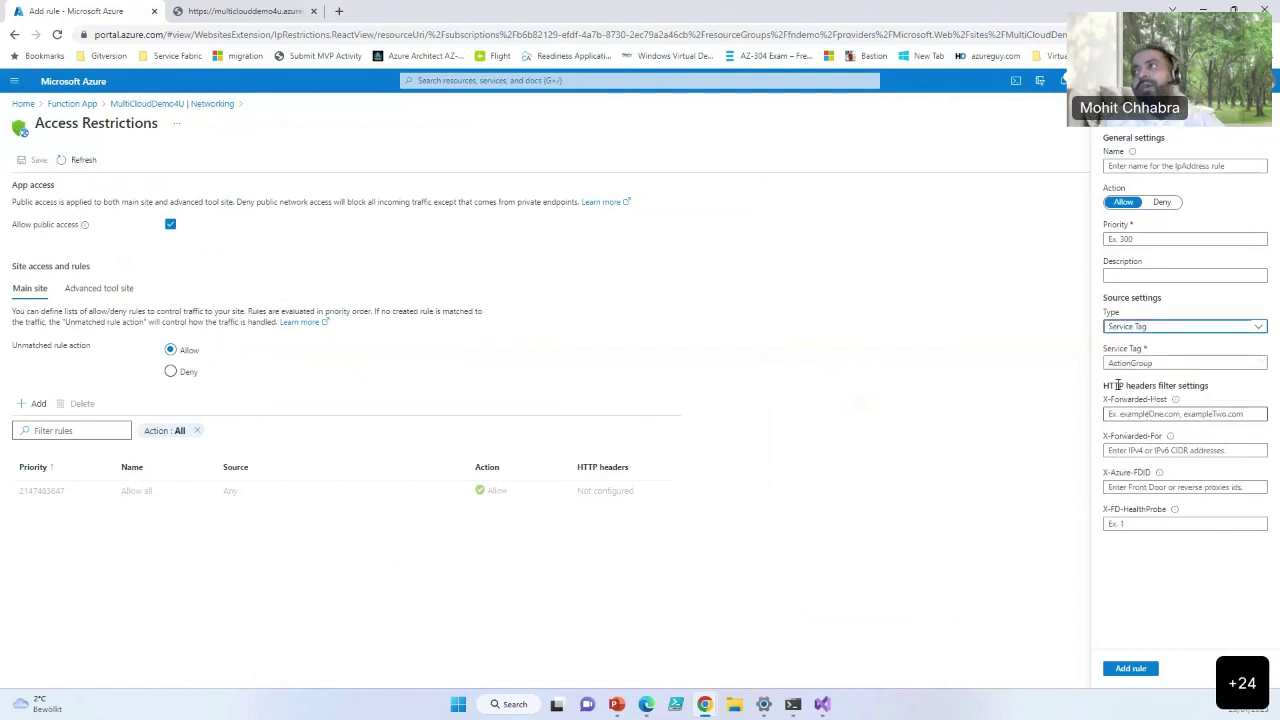
left_click(1155, 365)
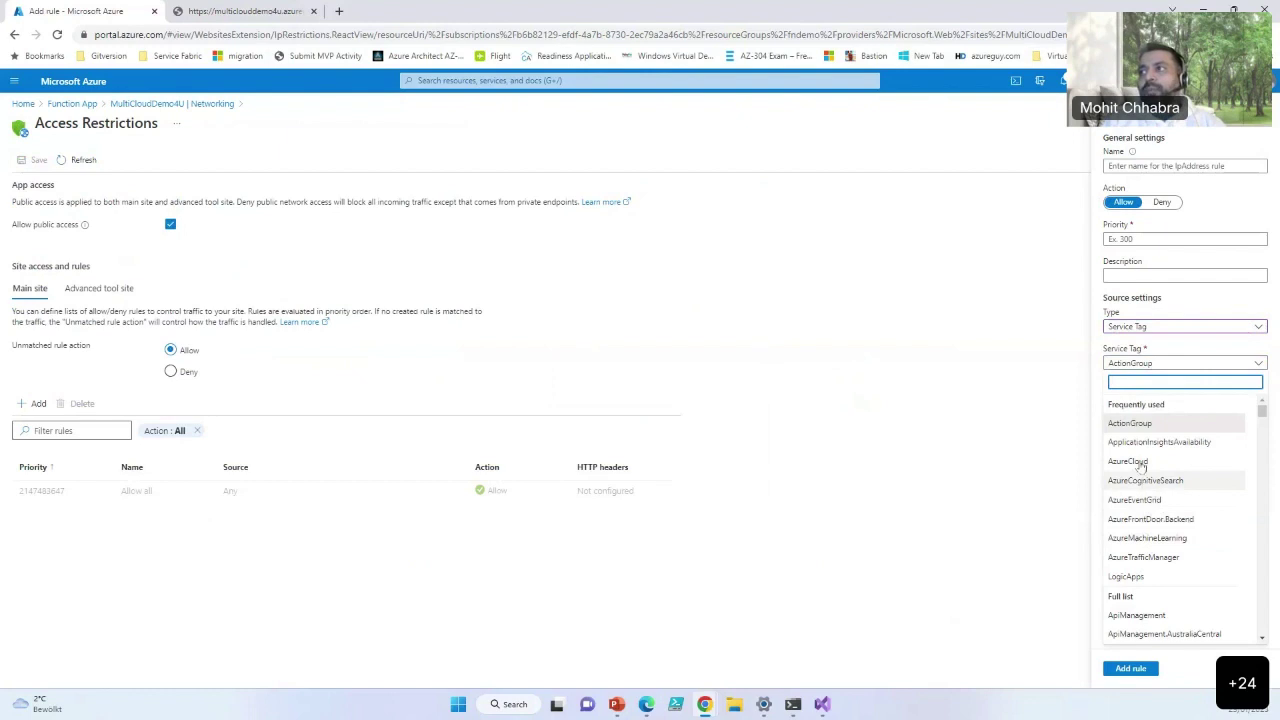
left_click_drag(1263, 412, 1268, 456)
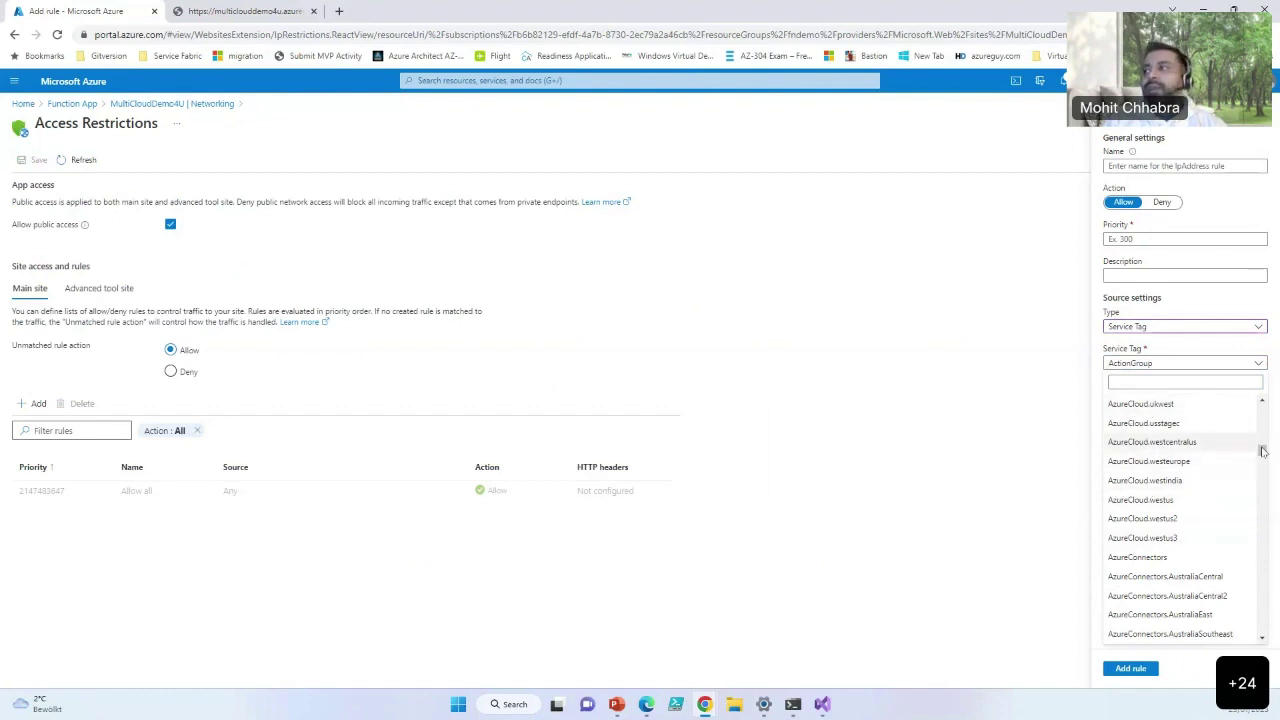
left_click_drag(1264, 462, 1275, 372)
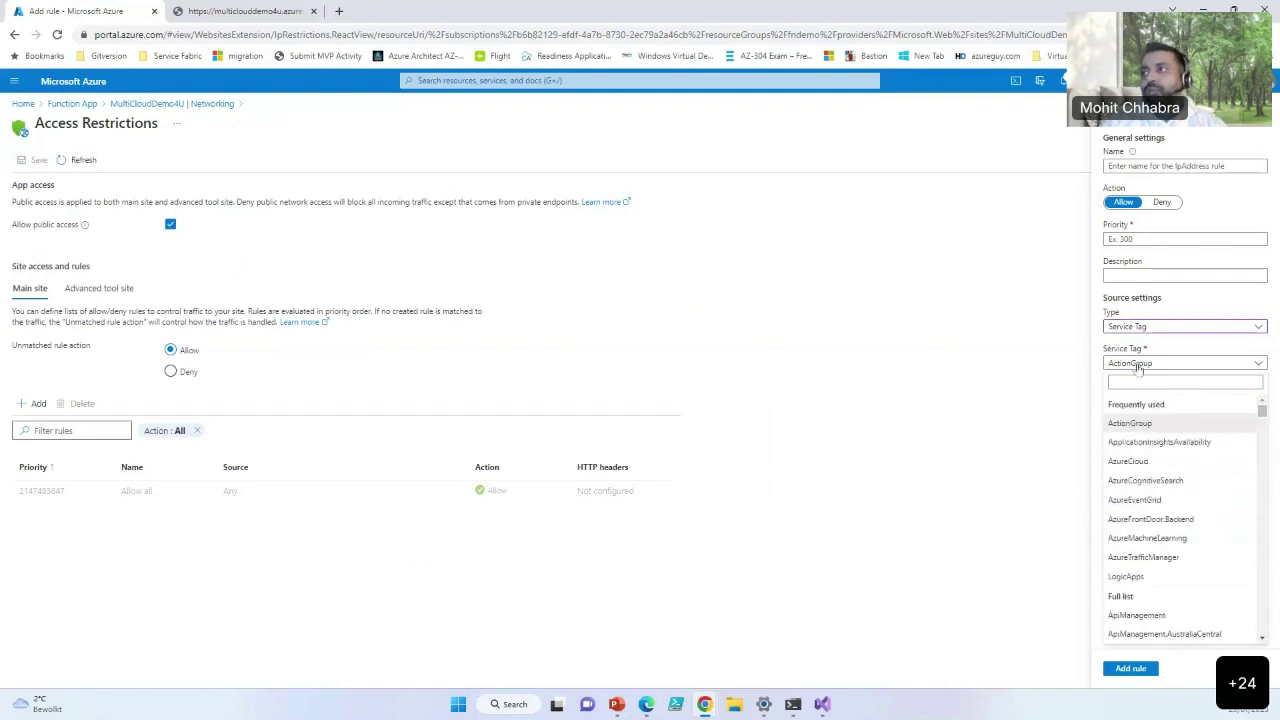
left_click(1168, 344)
- Set the rule source type to IPv4, clear the pasted IP address block, and open a blank tab
left_click(1126, 330)
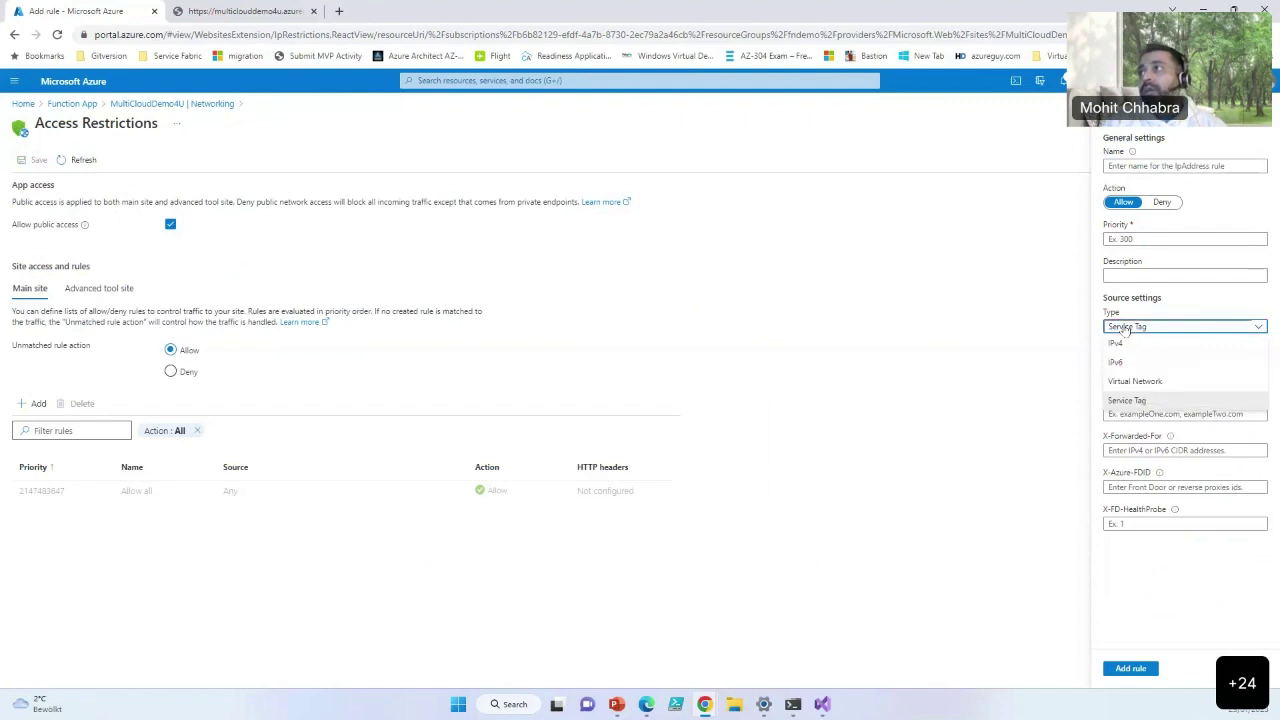
left_click(1142, 378)
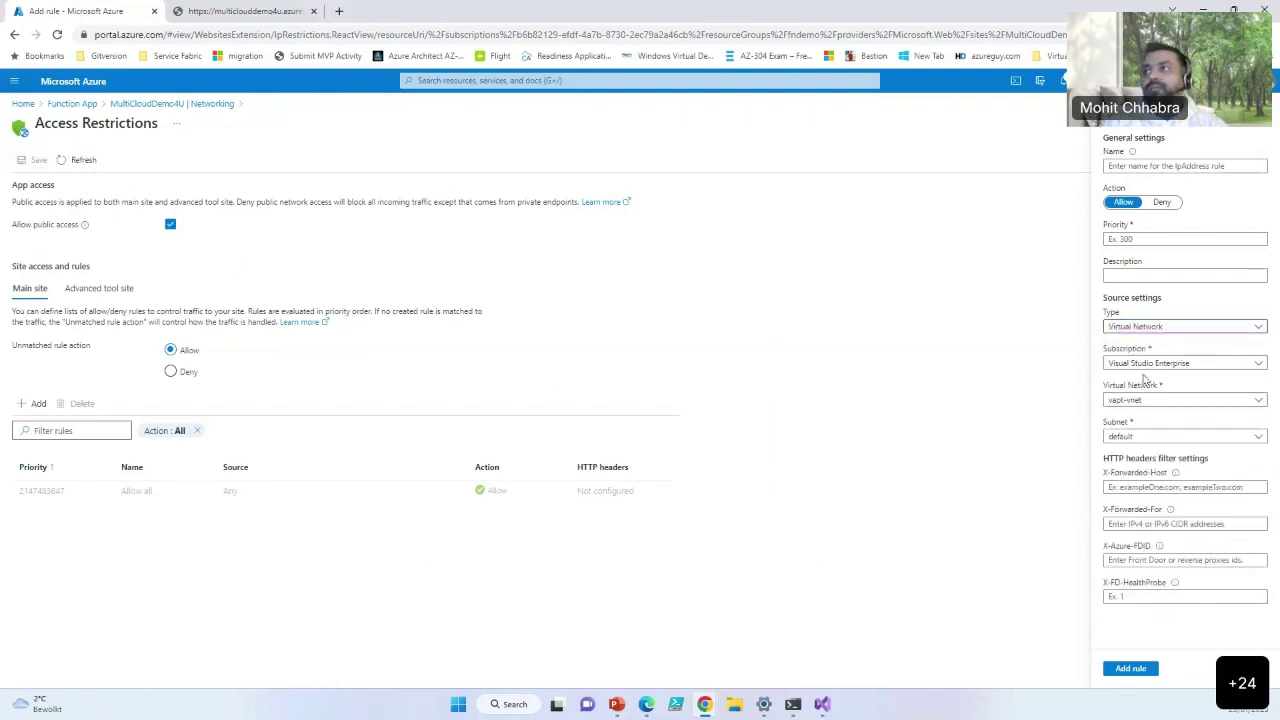
left_click(1145, 332)
left_click(1121, 345)
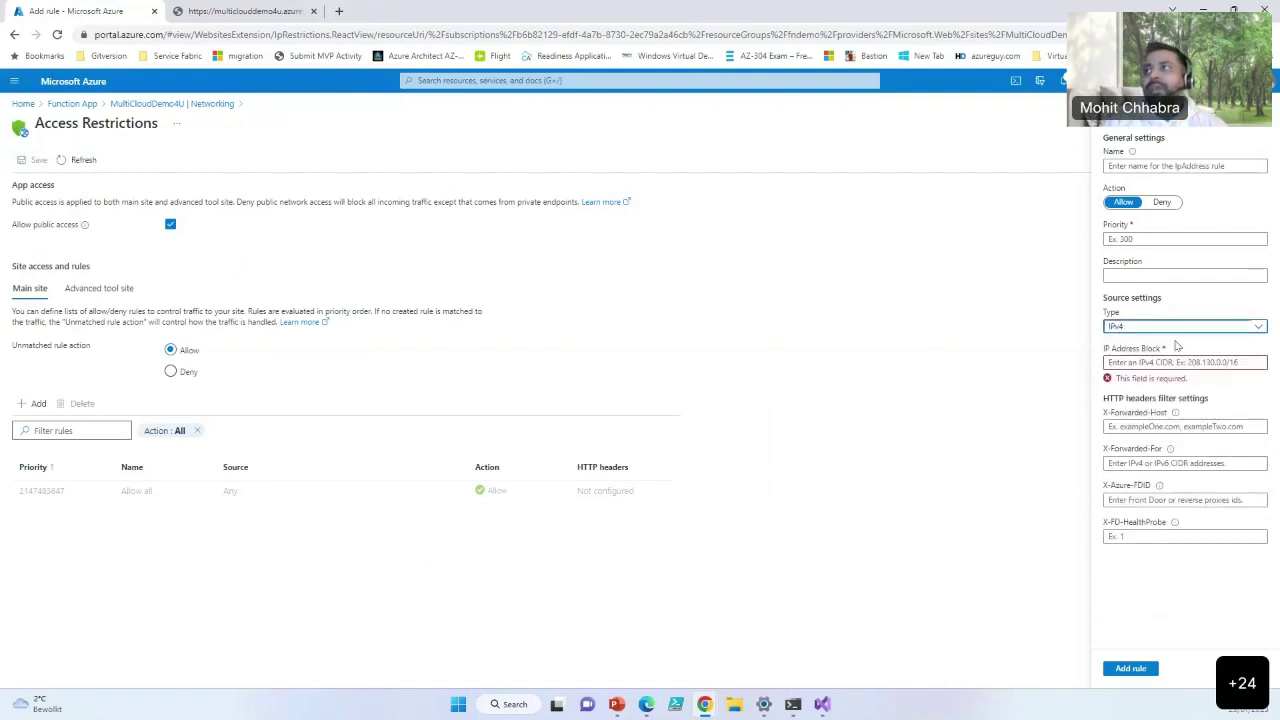
left_click(1133, 363)
key("ctrl+v")
key("ctrl+a")
key("BackSpace")
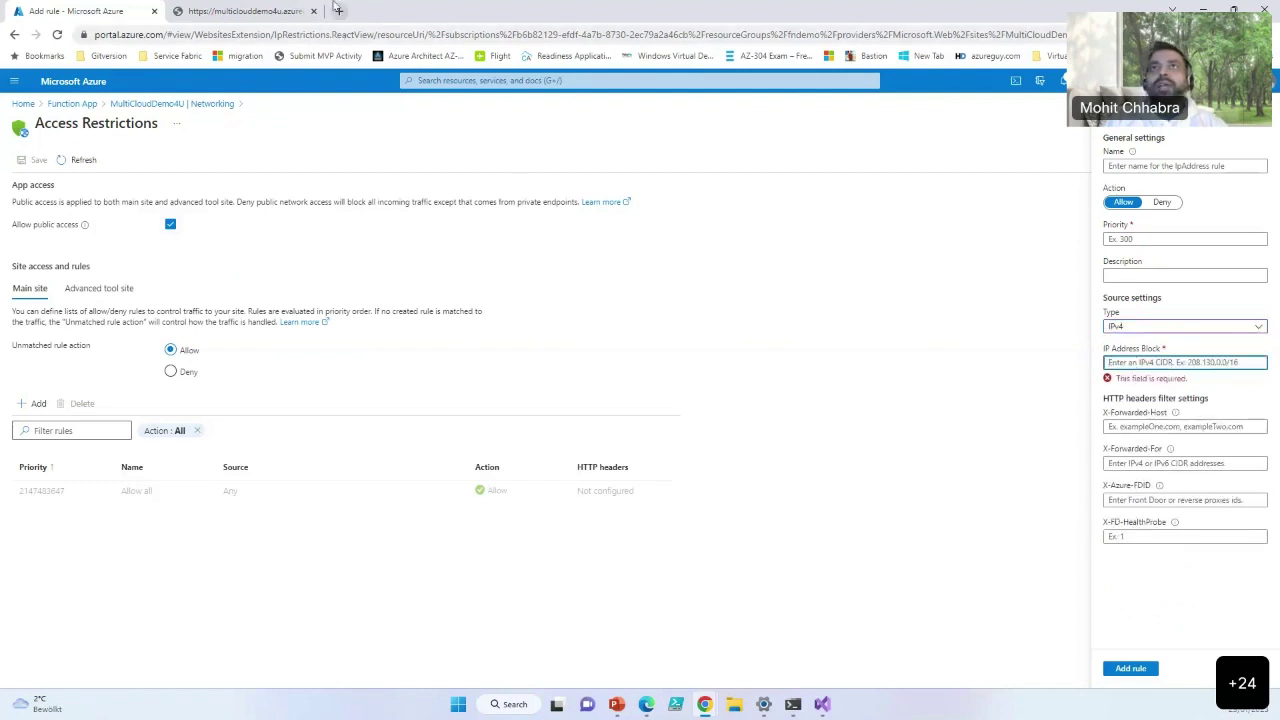
left_click(339, 10)
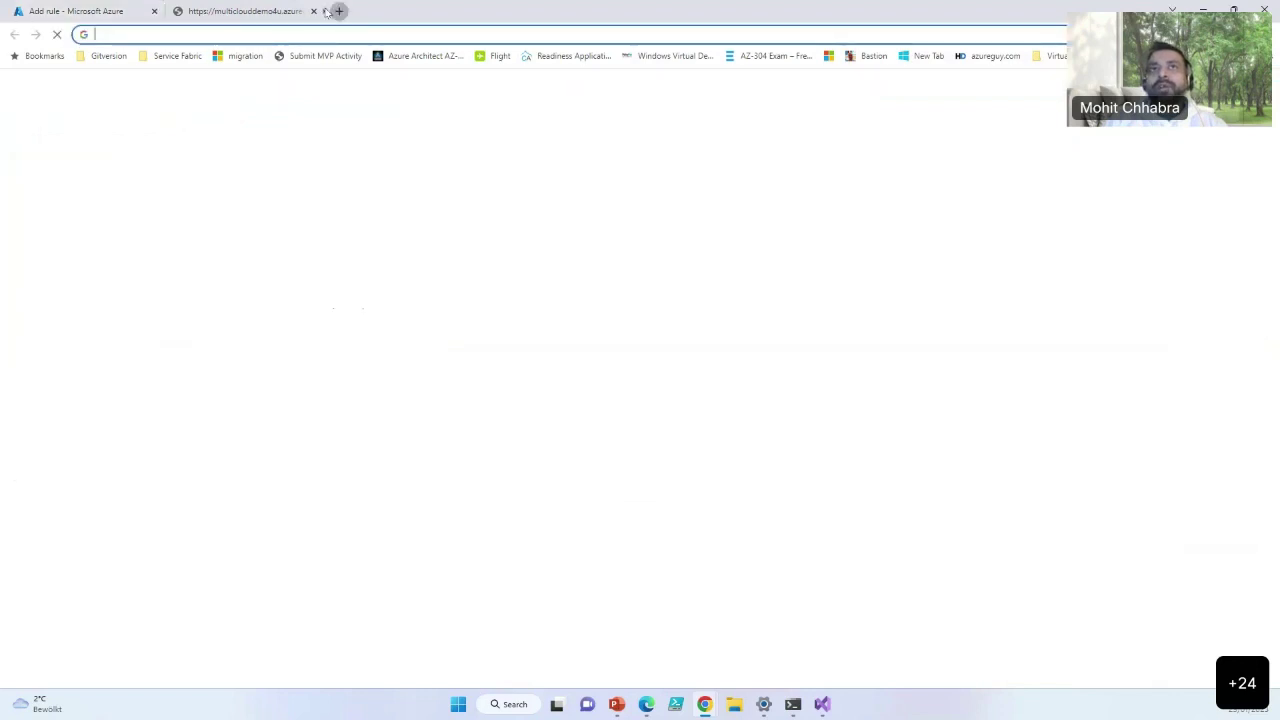
- Discard the unfinished access rule and return to the Networking page
key("ctrl+1")
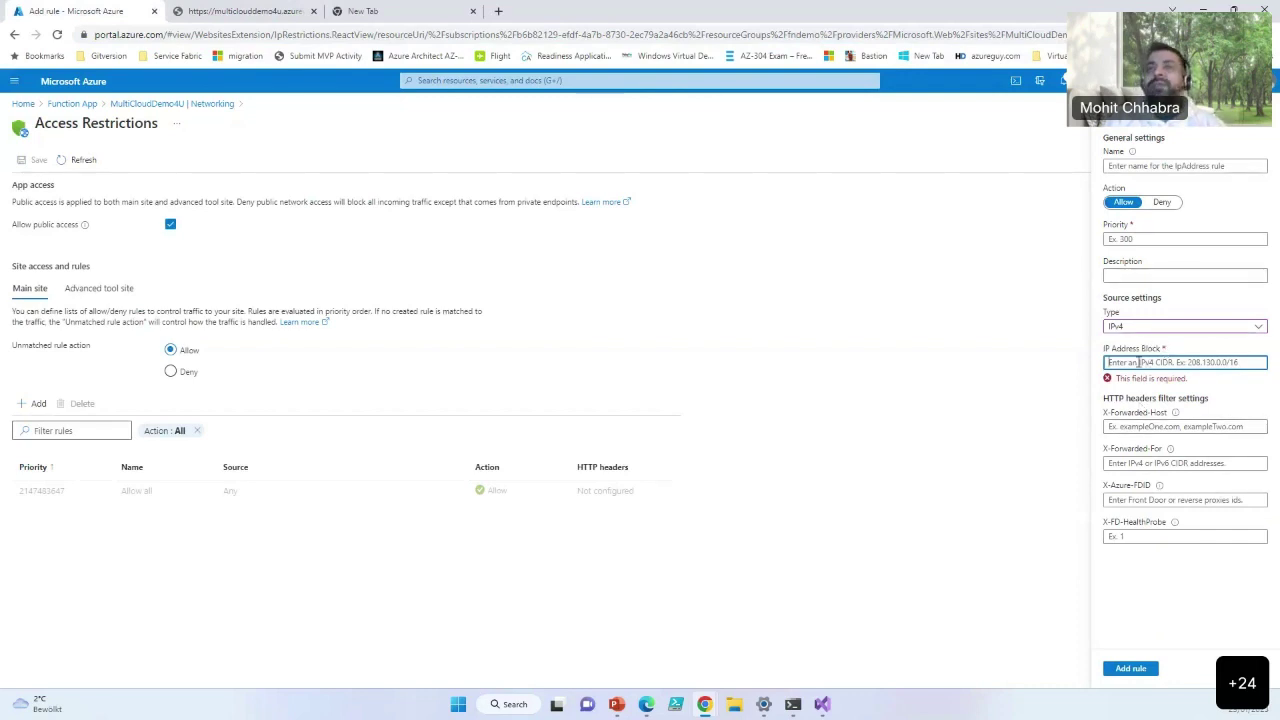
left_click(700, 260)
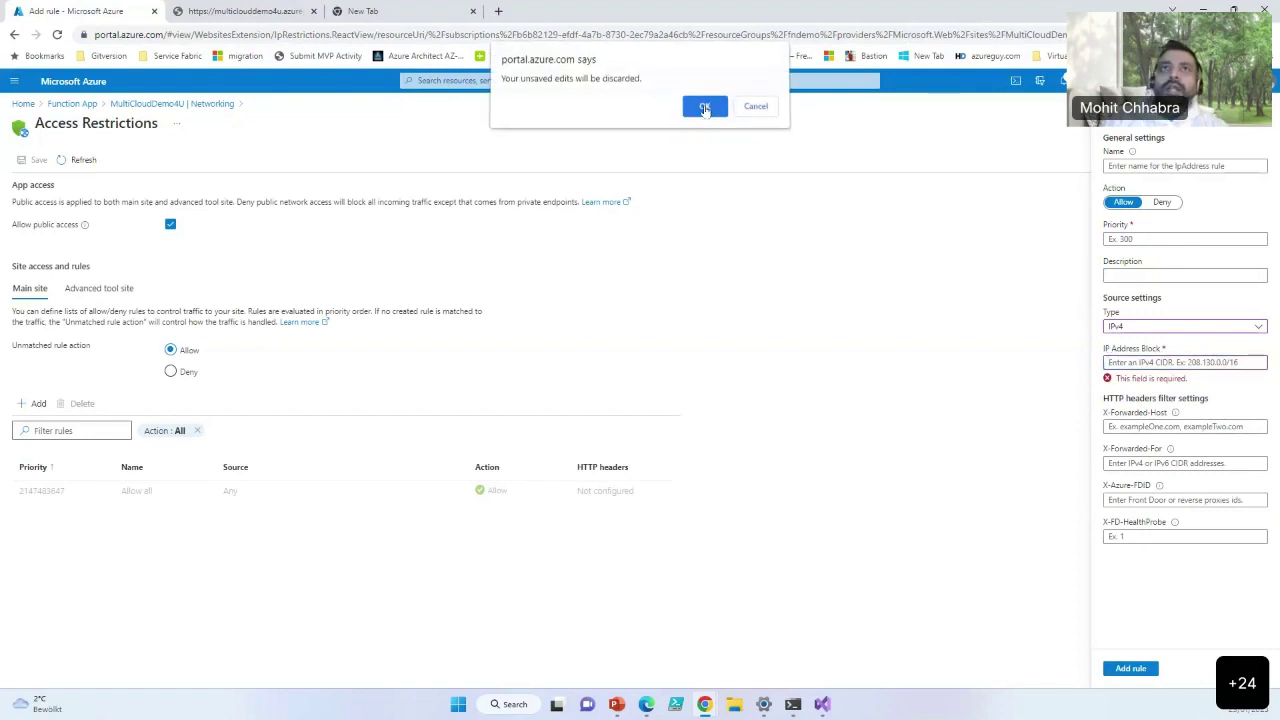
left_click(704, 110)
left_click(170, 104)
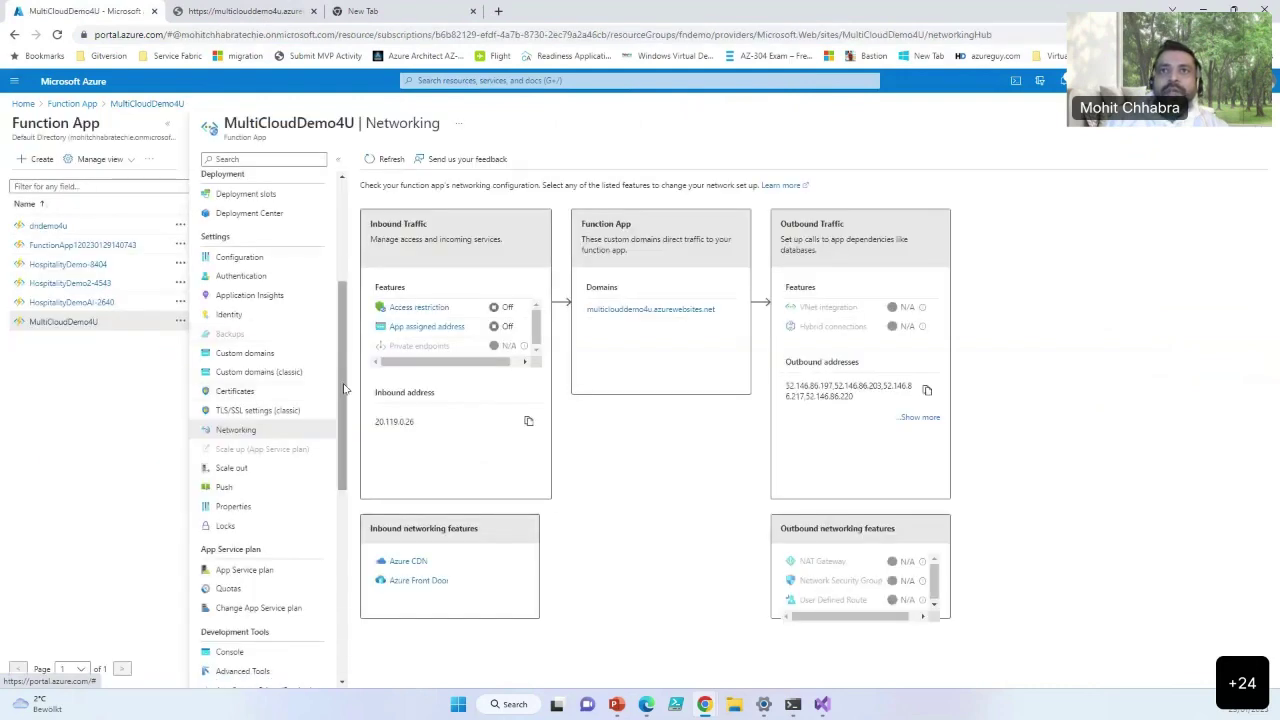
- Review CORS, toggling Access-Control-Allow-Credentials on and off with no allowed origins, then go to API Management
left_click_drag(343, 388, 339, 490)
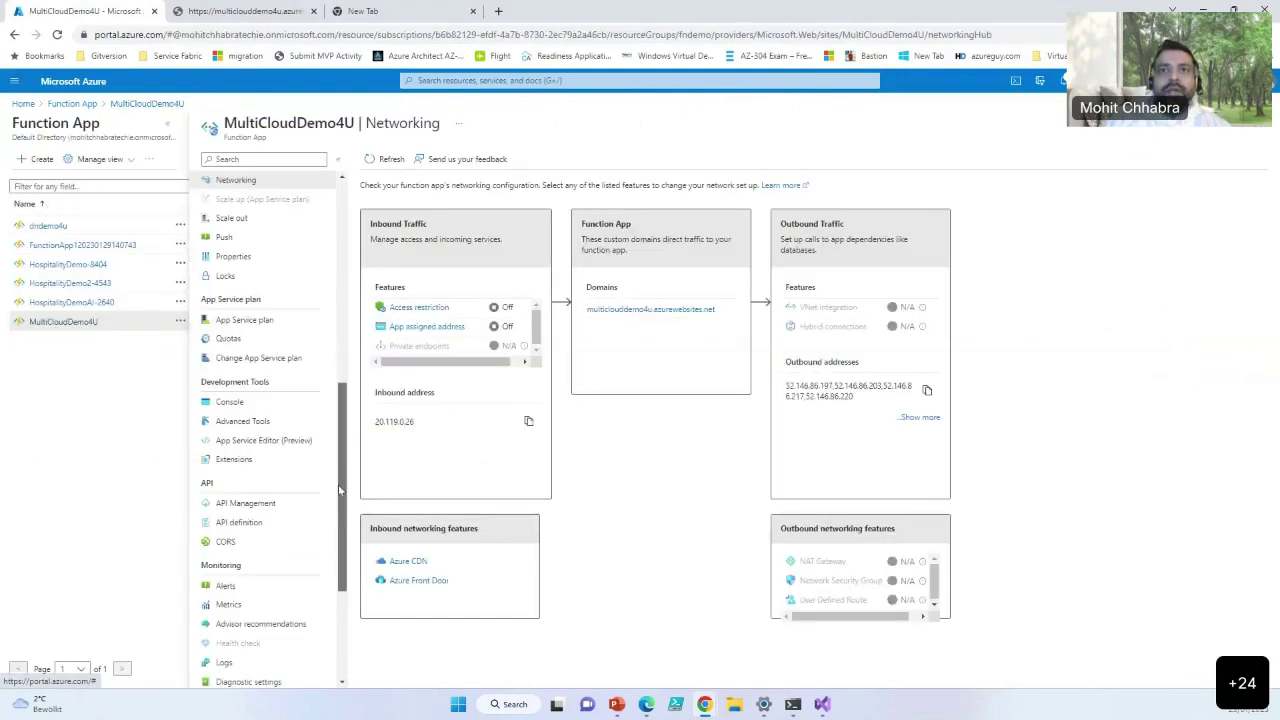
left_click(228, 535)
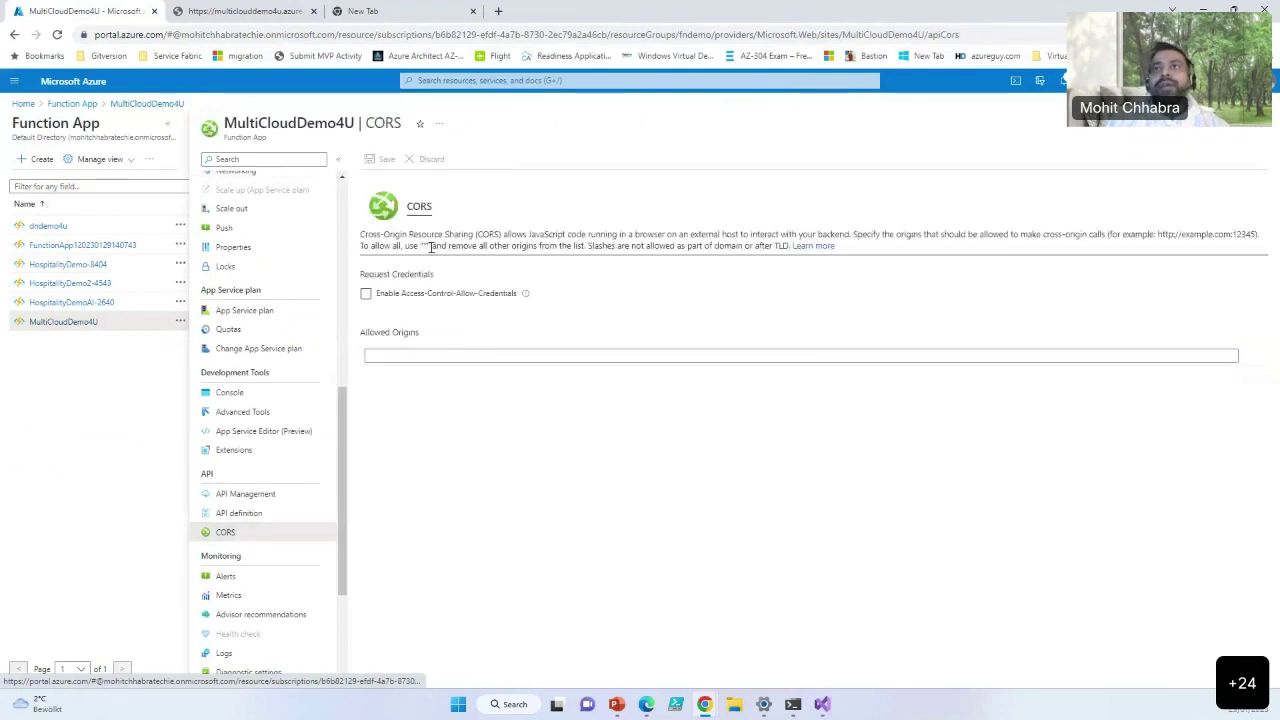
triple_click(440, 233)
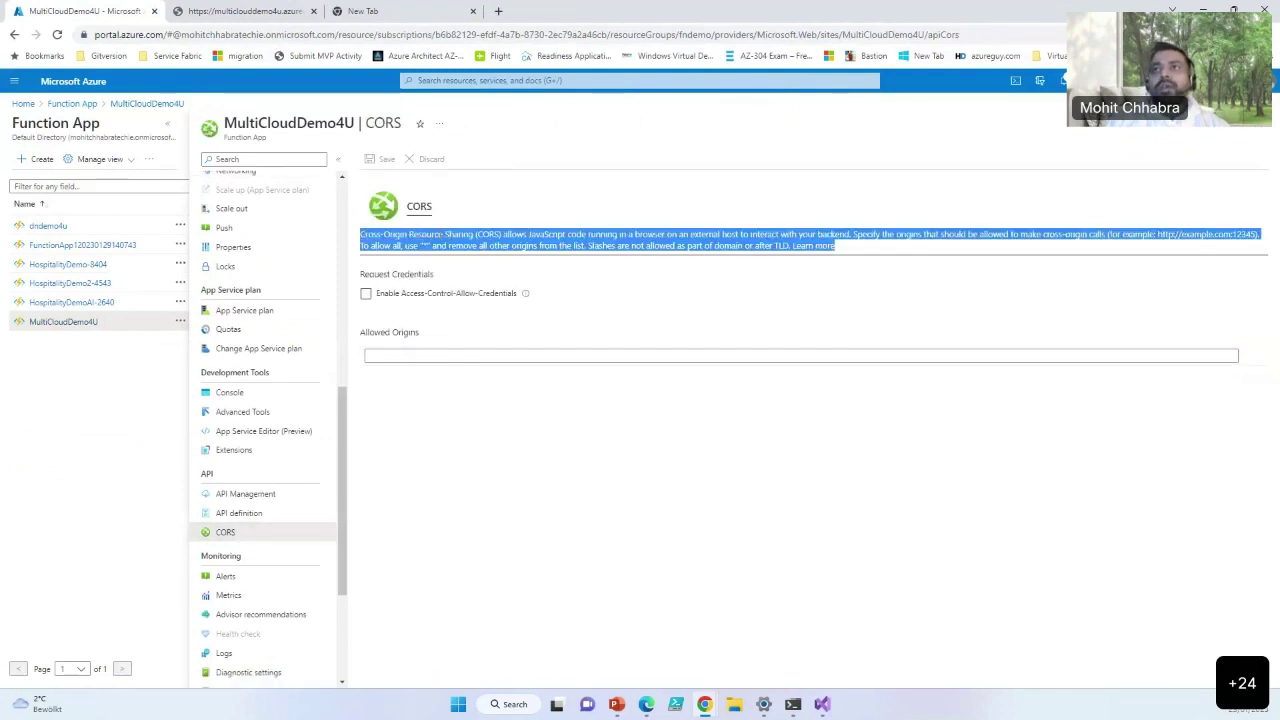
left_click(406, 358)
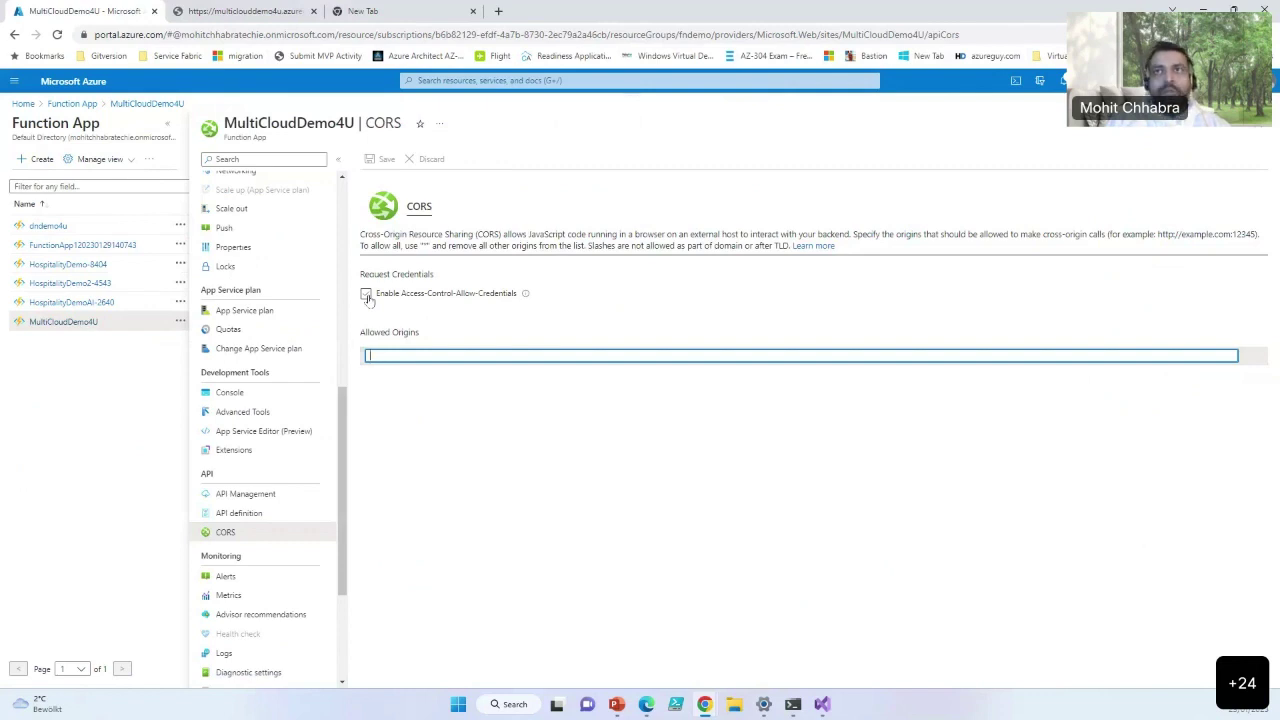
left_click(366, 294)
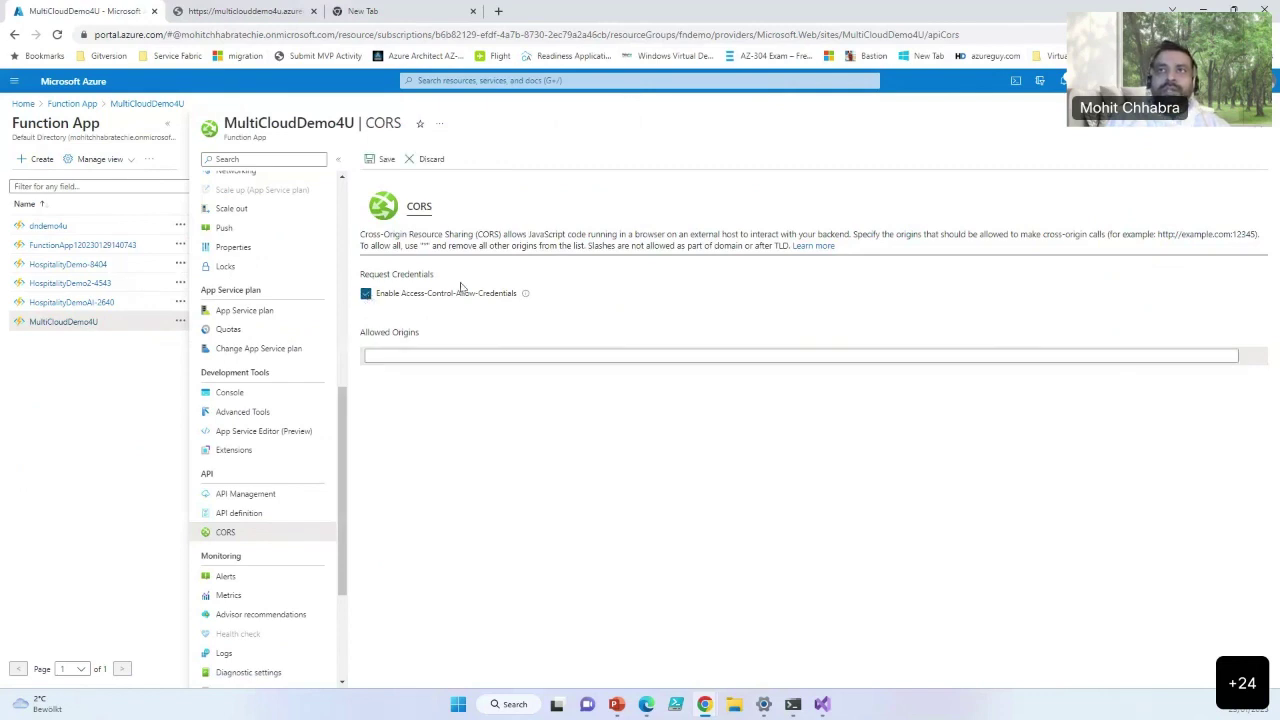
left_click(366, 294)
left_click(424, 356)
left_click(387, 333)
triple_click(387, 333)
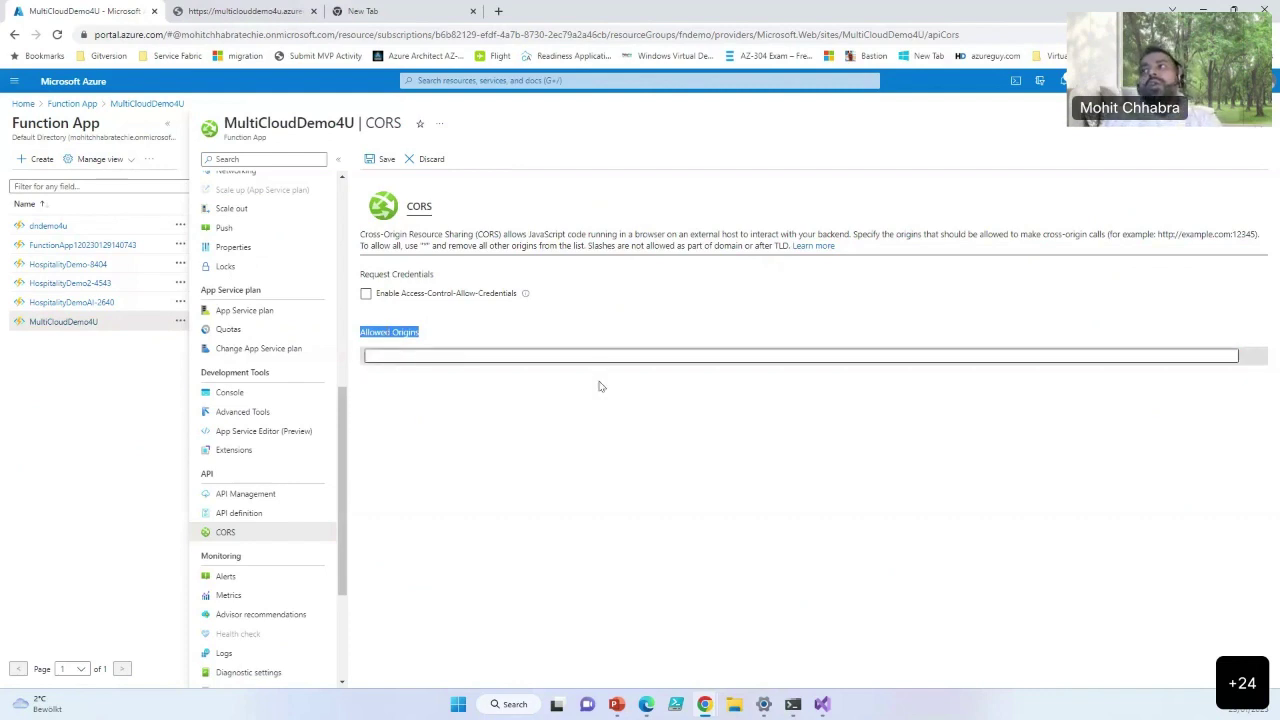
left_click(453, 412)
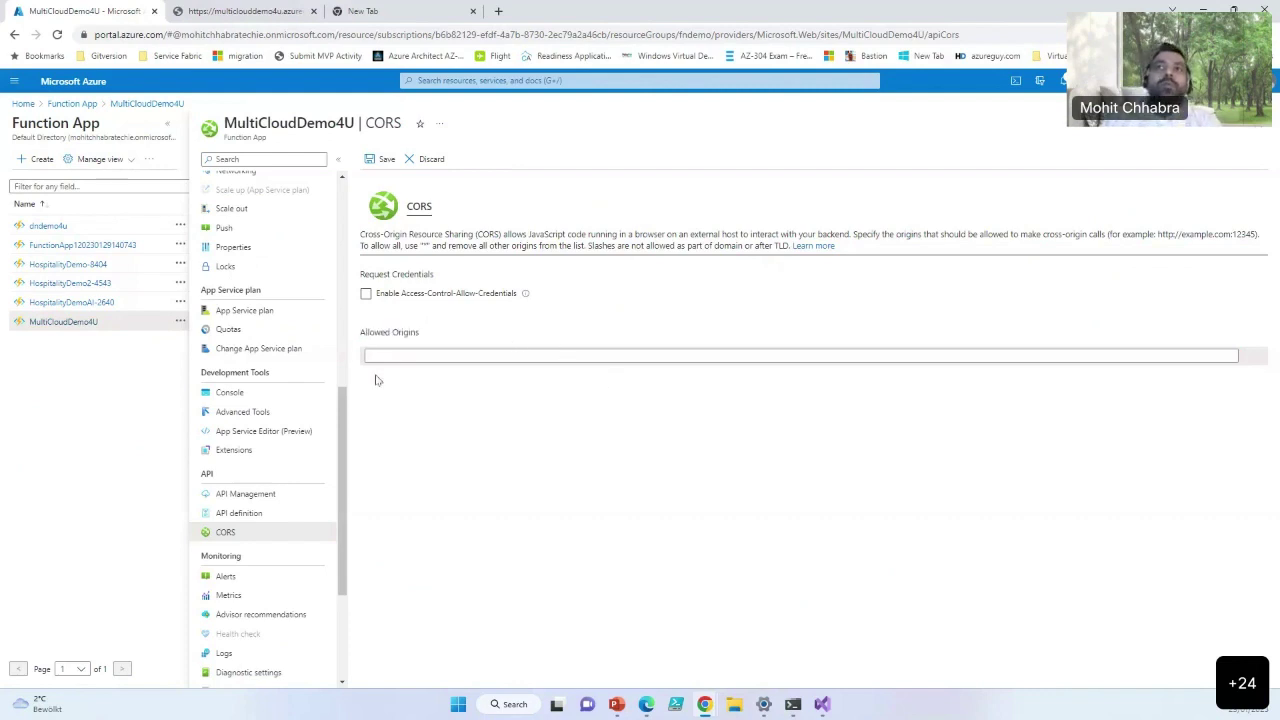
left_click_drag(443, 235, 441, 245)
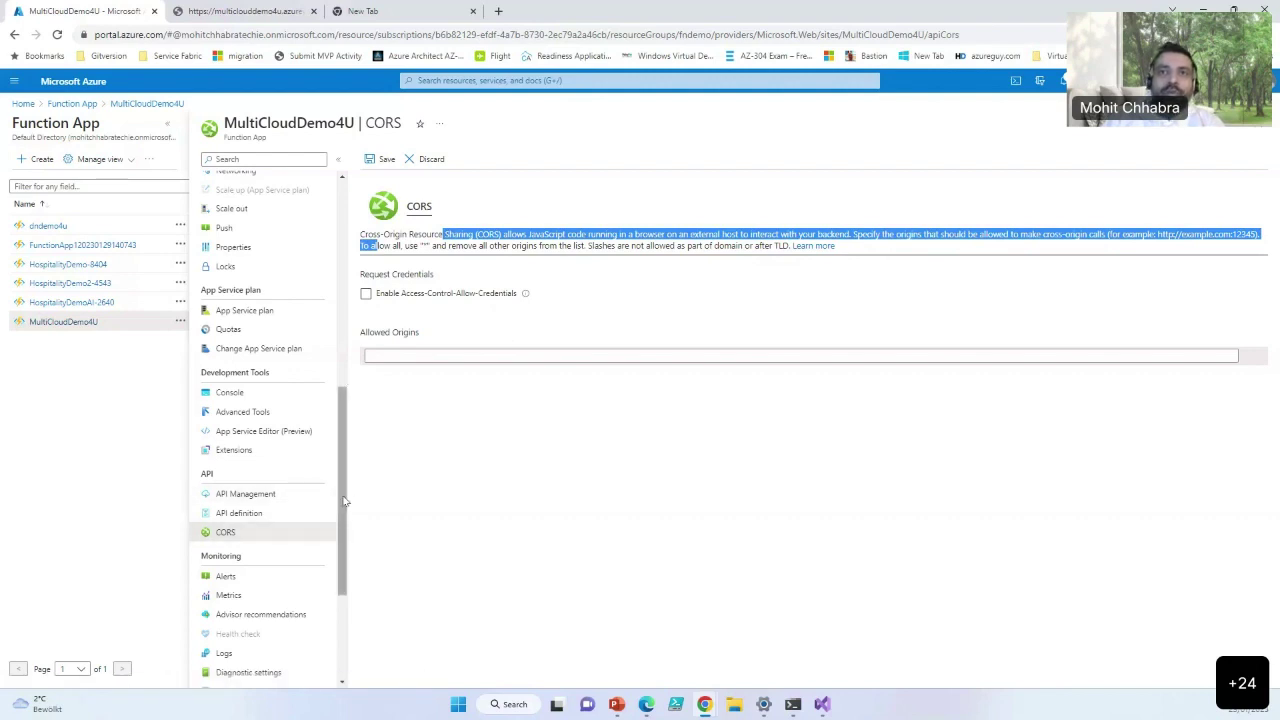
left_click_drag(344, 497, 333, 607)
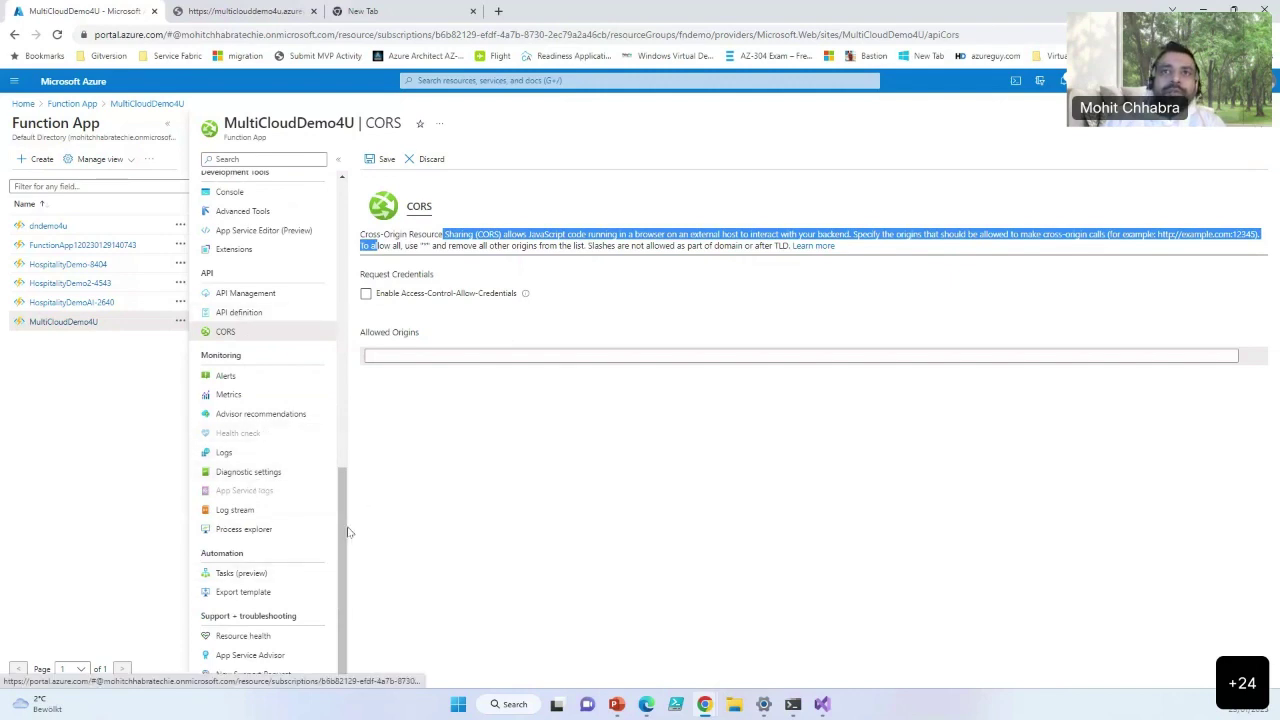
left_click(270, 293)
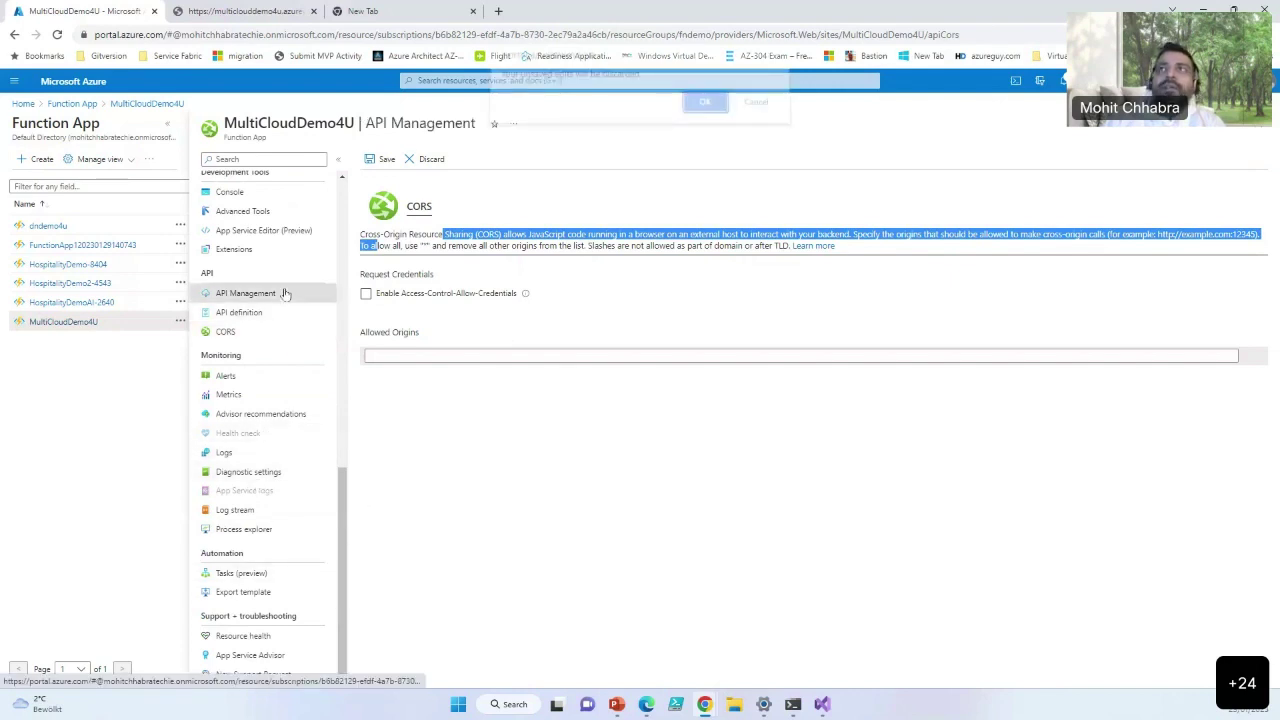
- Discard the CORS edits, check the empty API Management instance list, and choose Create new
left_click(704, 110)
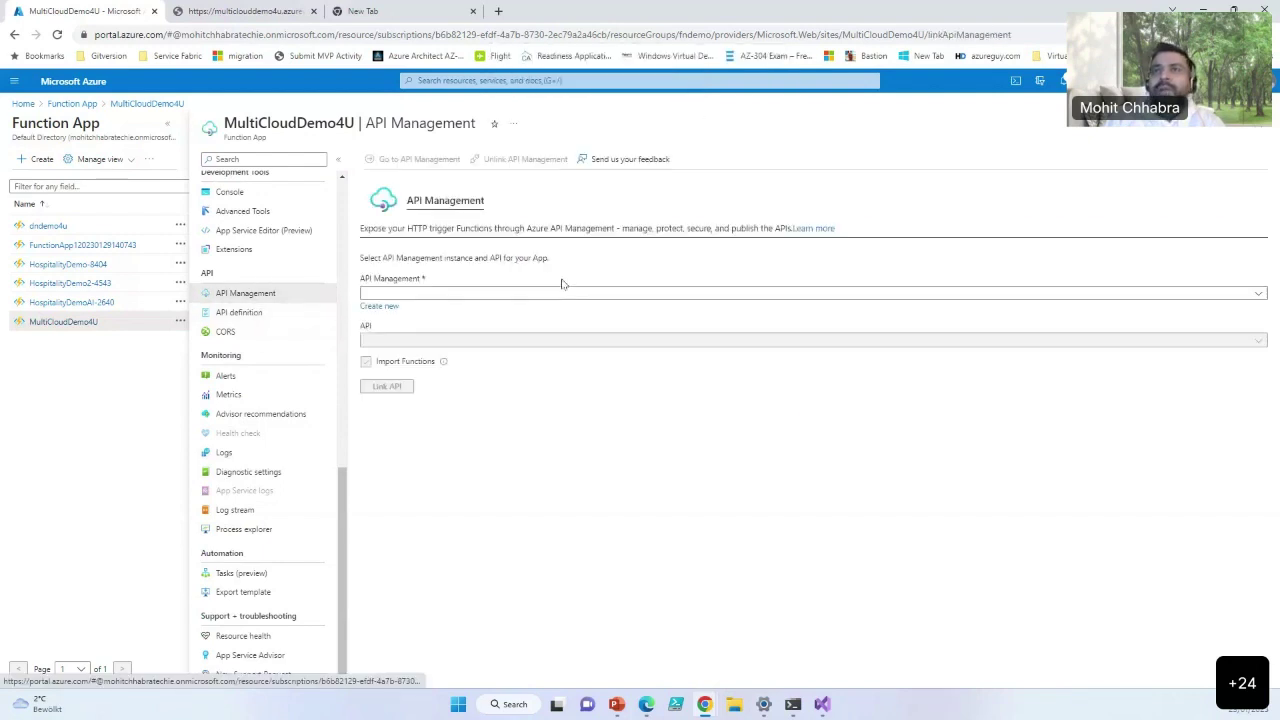
left_click(440, 294)
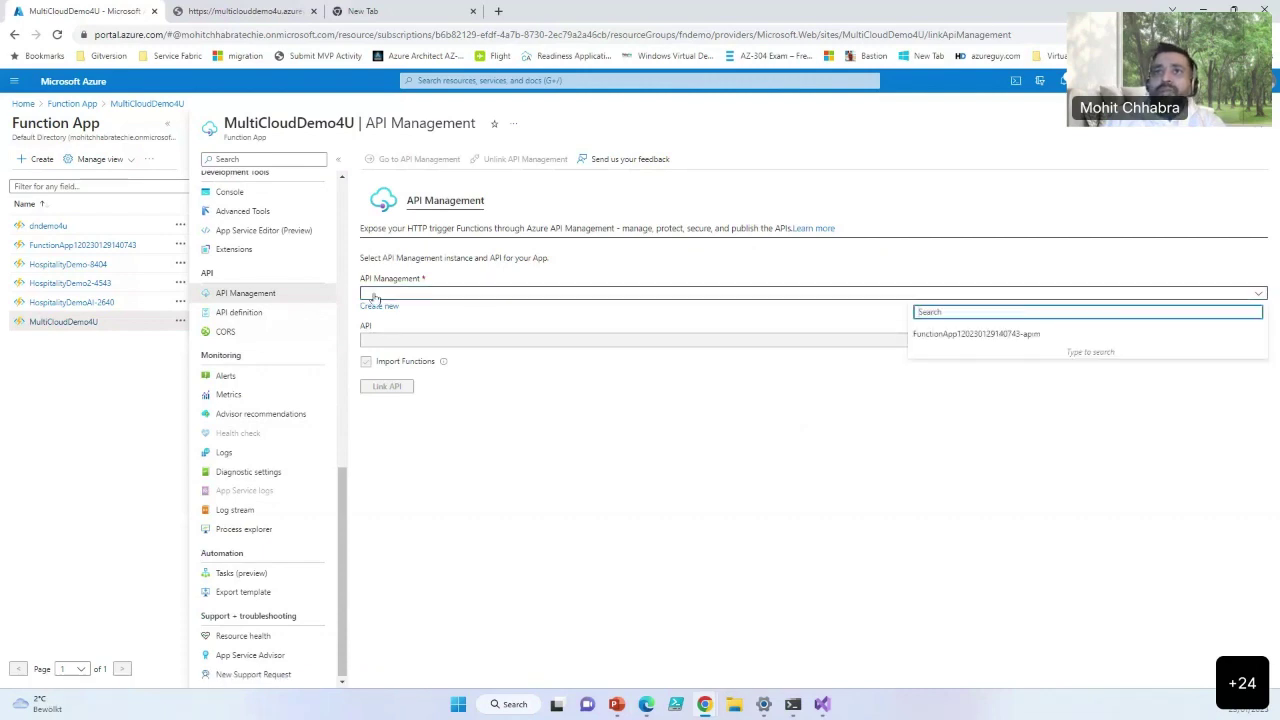
left_click(460, 290)
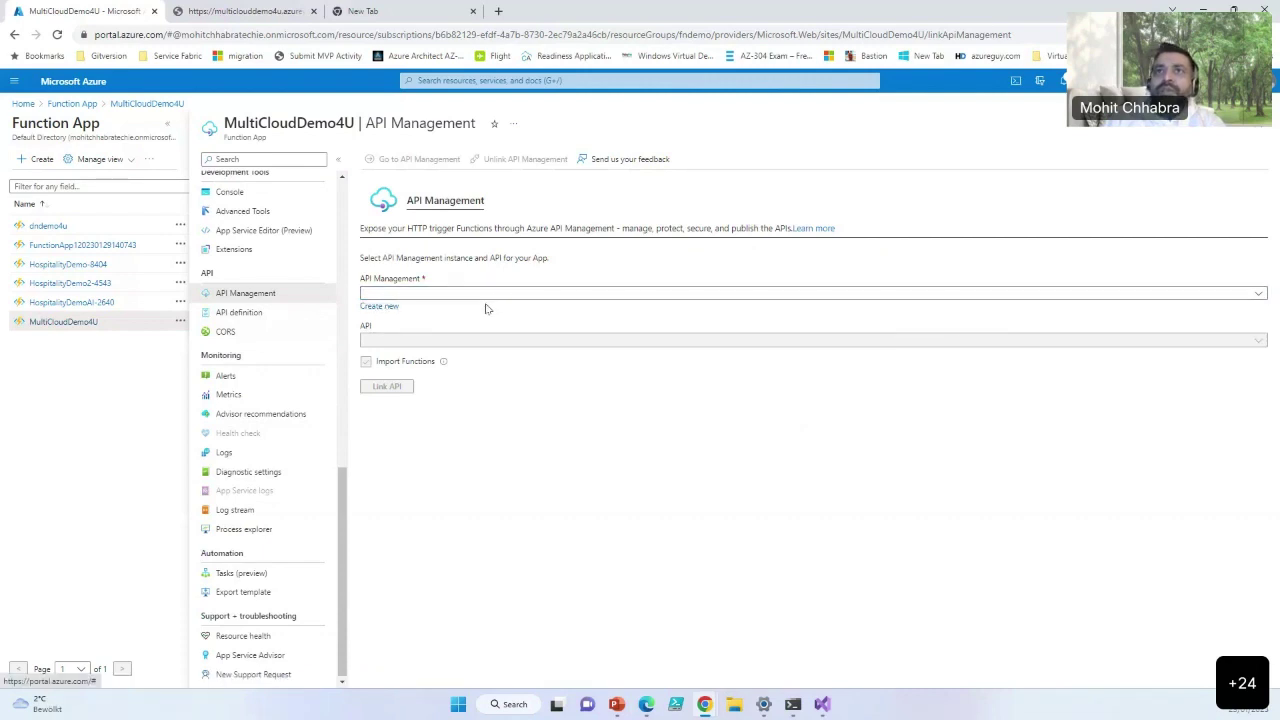
left_click(487, 309)
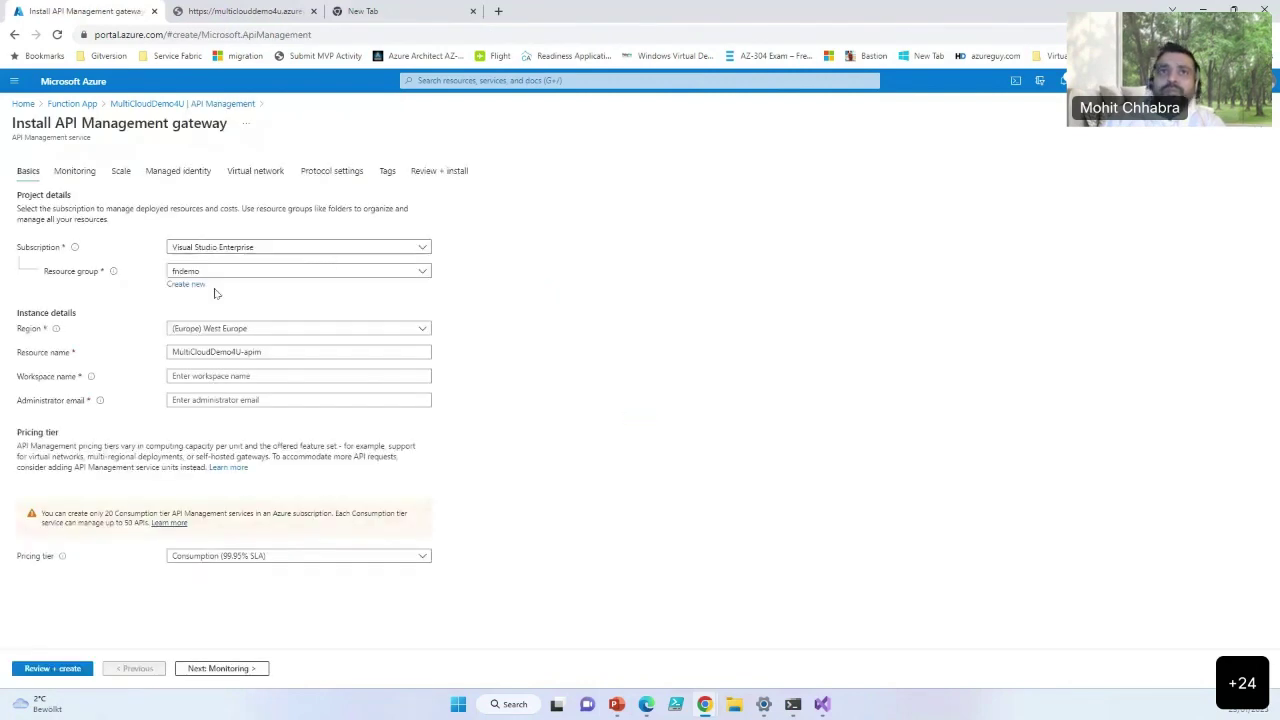
- Keep fndemo as the resource group and name the gateway MulticloudDemo
left_click(229, 271)
left_click(131, 315)
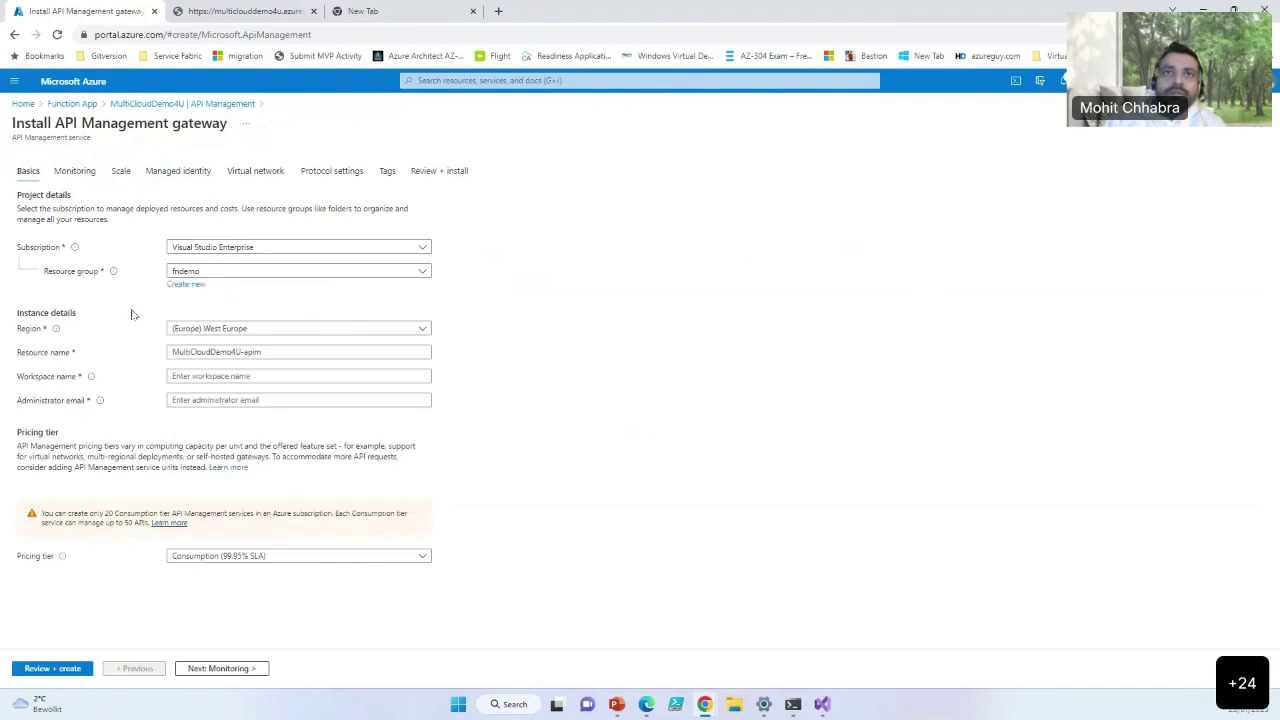
left_click(218, 375)
type("MulticloudDemo4U")
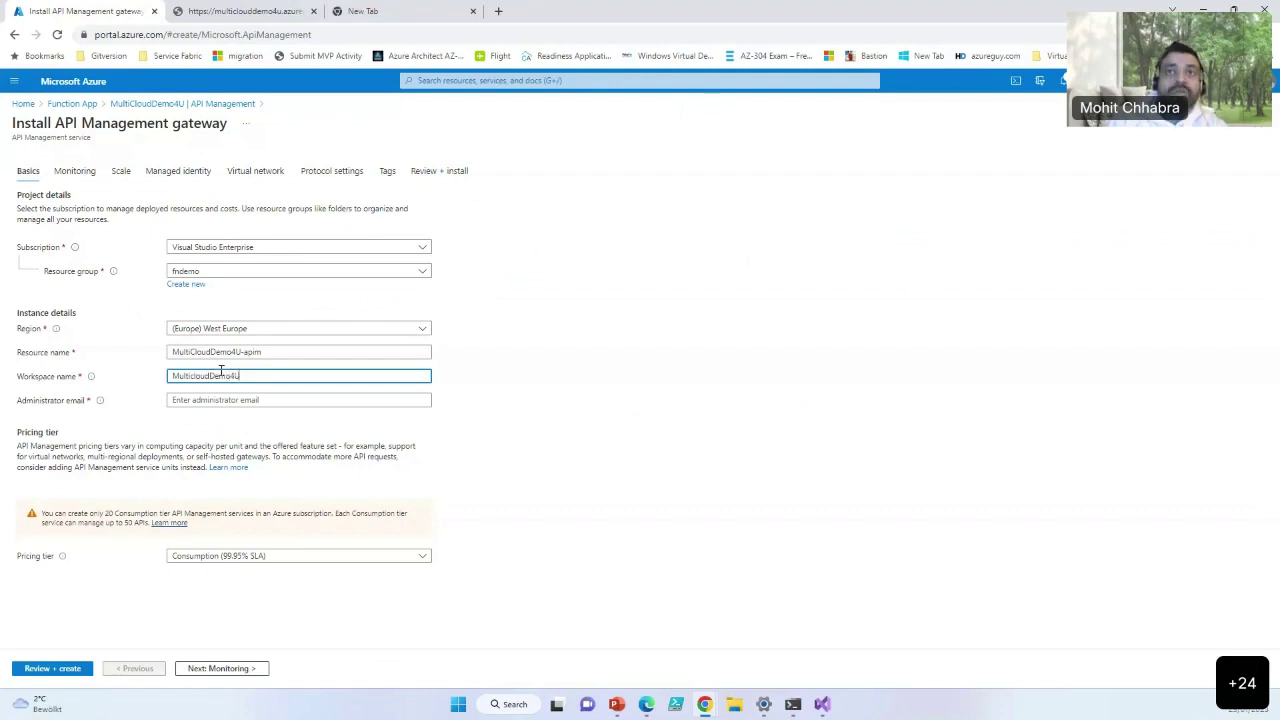
- Enter the administrator's e-mail, review the Consumption-tier settings and create the gateway
left_click(217, 400)
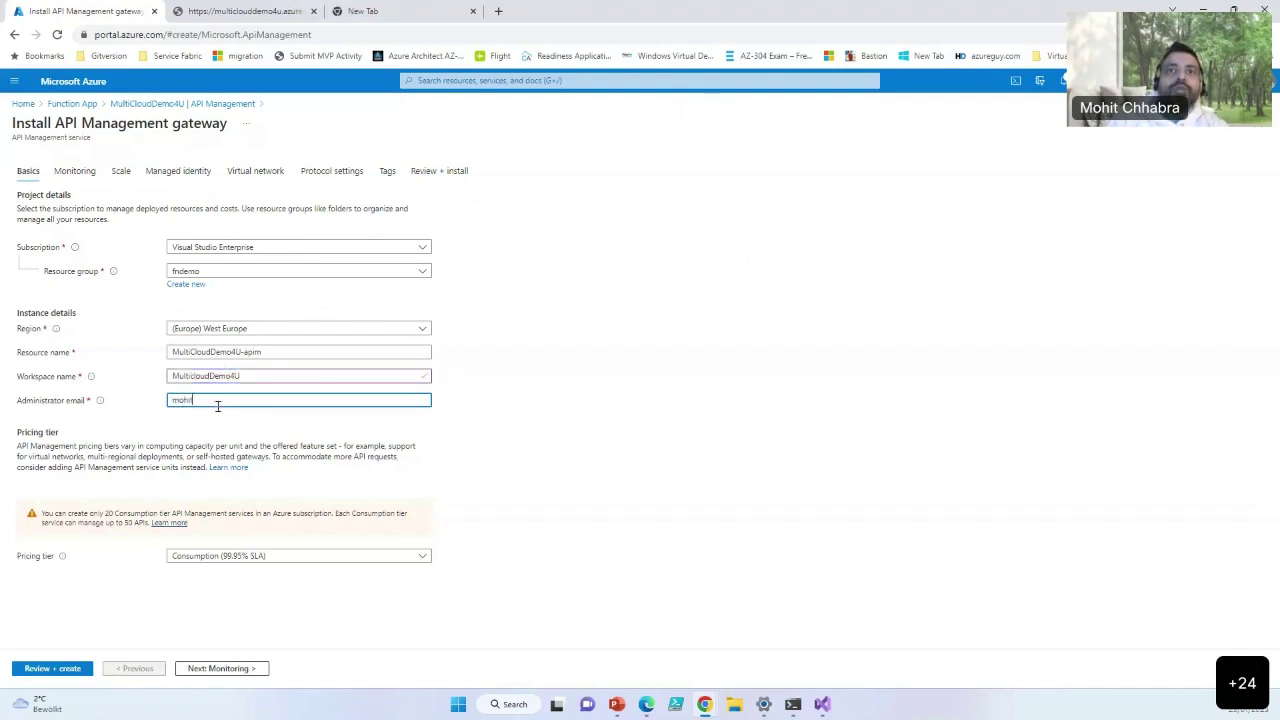
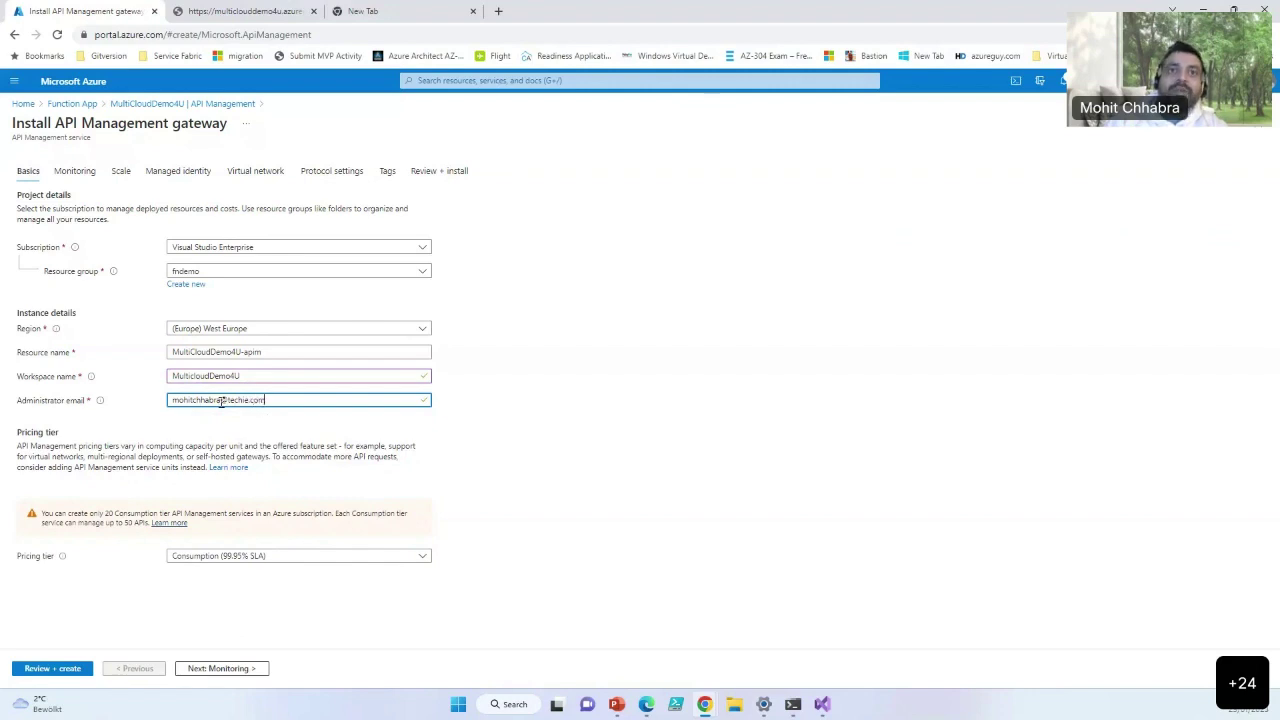
left_click(60, 674)
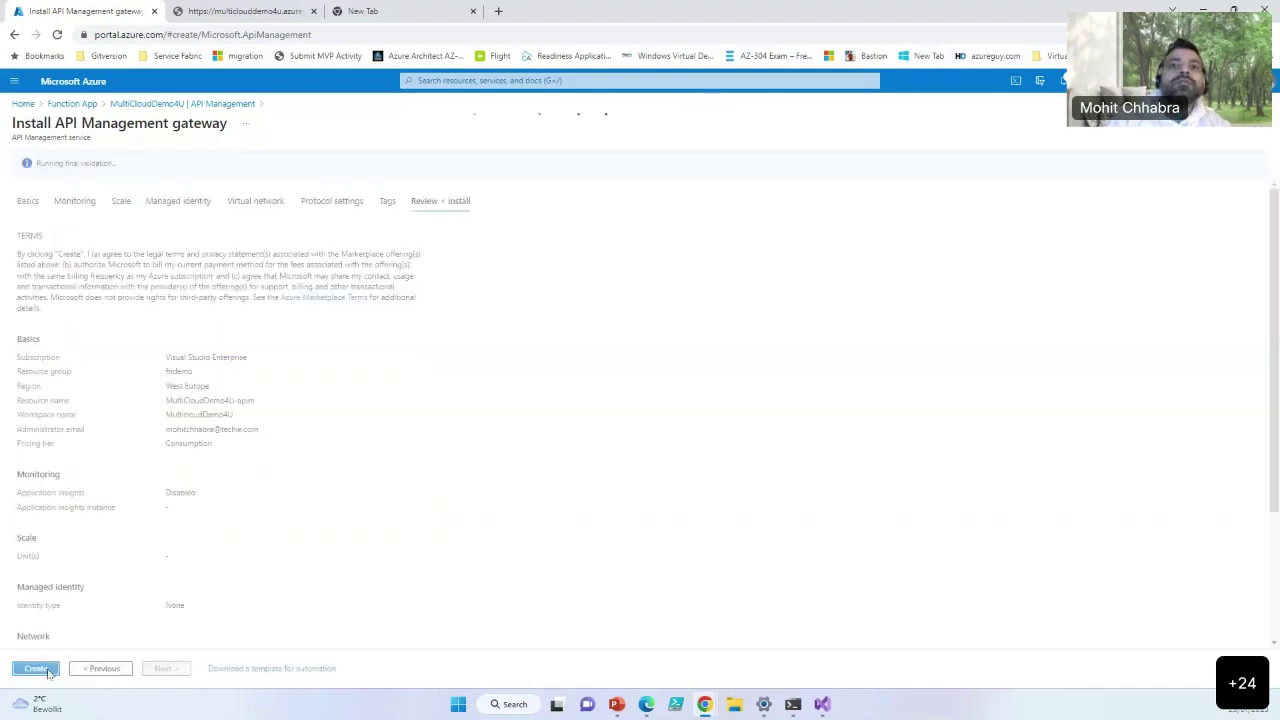
left_click(37, 670)
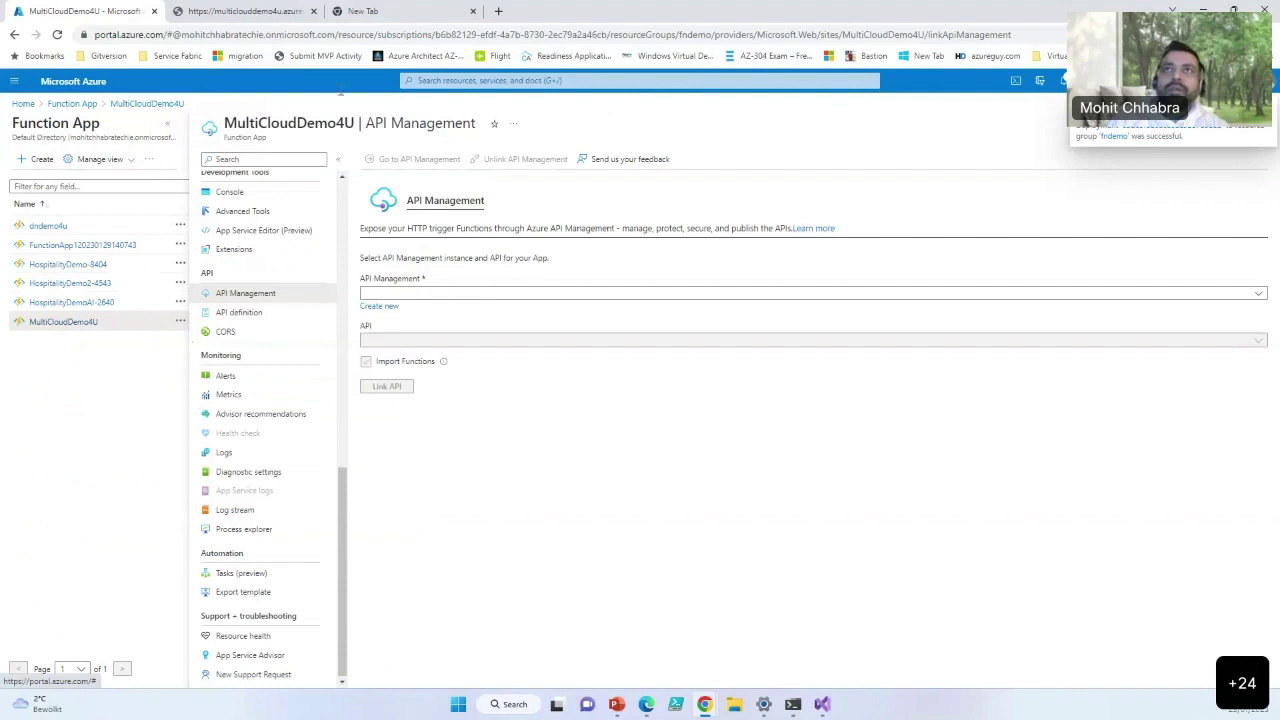
- Refresh the link status, read the transitioning-state notice, and open MultiCloudDemo4U-apim
left_click(57, 35)
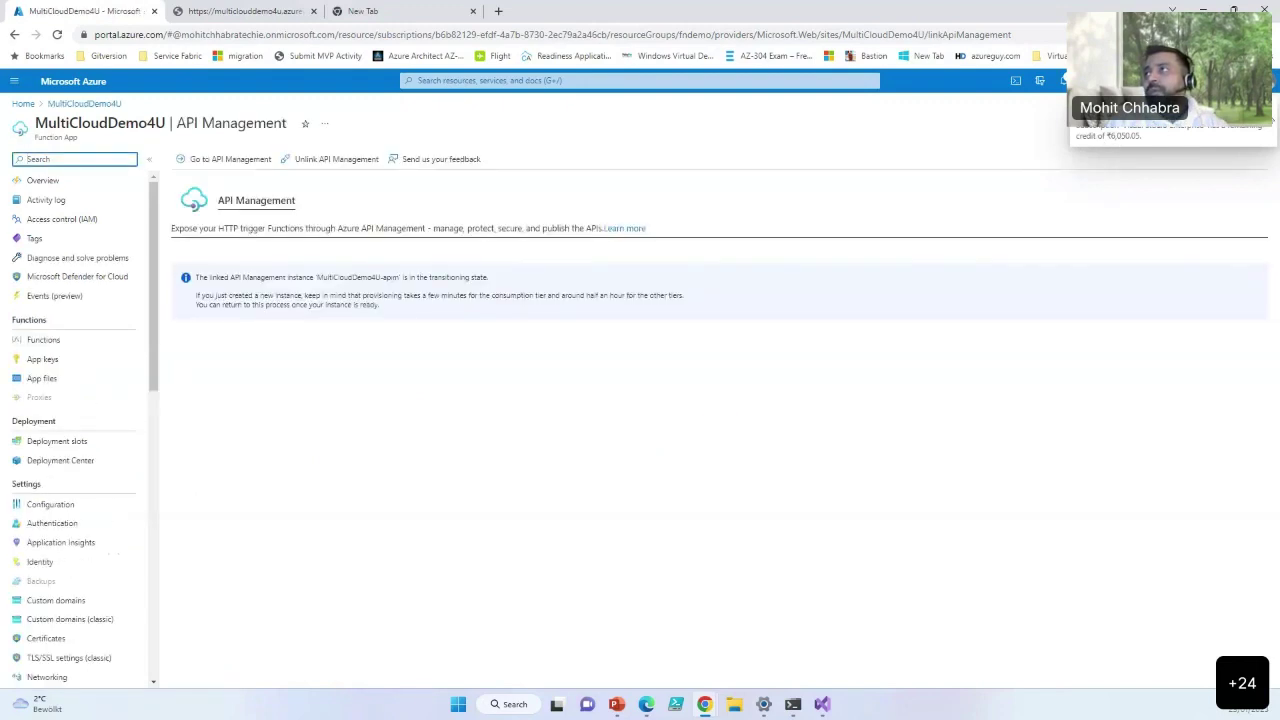
triple_click(254, 300)
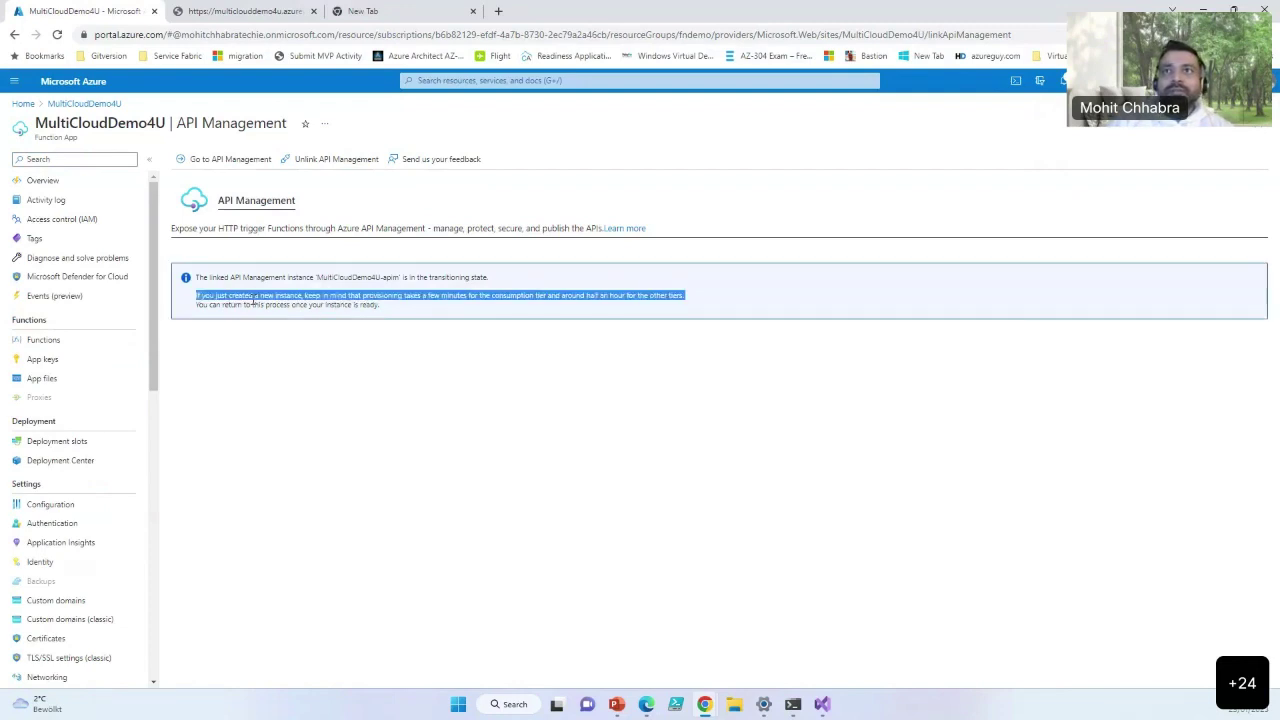
double_click(463, 277)
left_click(307, 367)
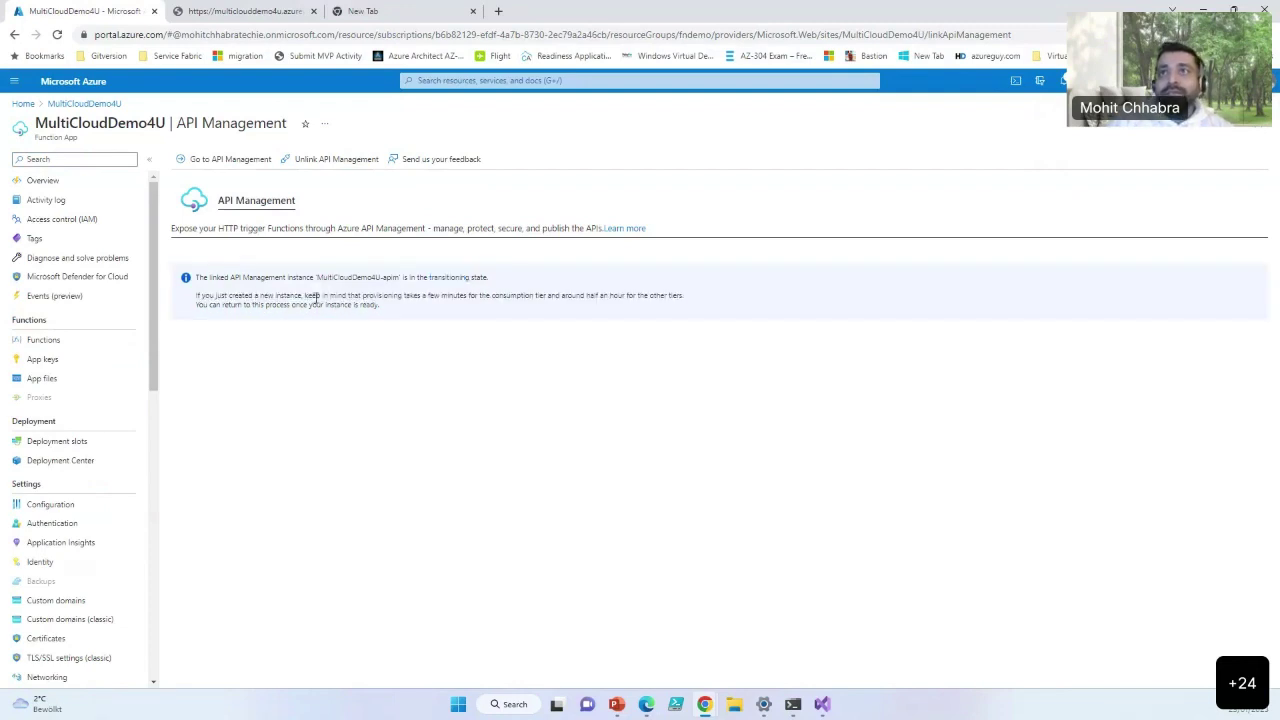
left_click(231, 161)
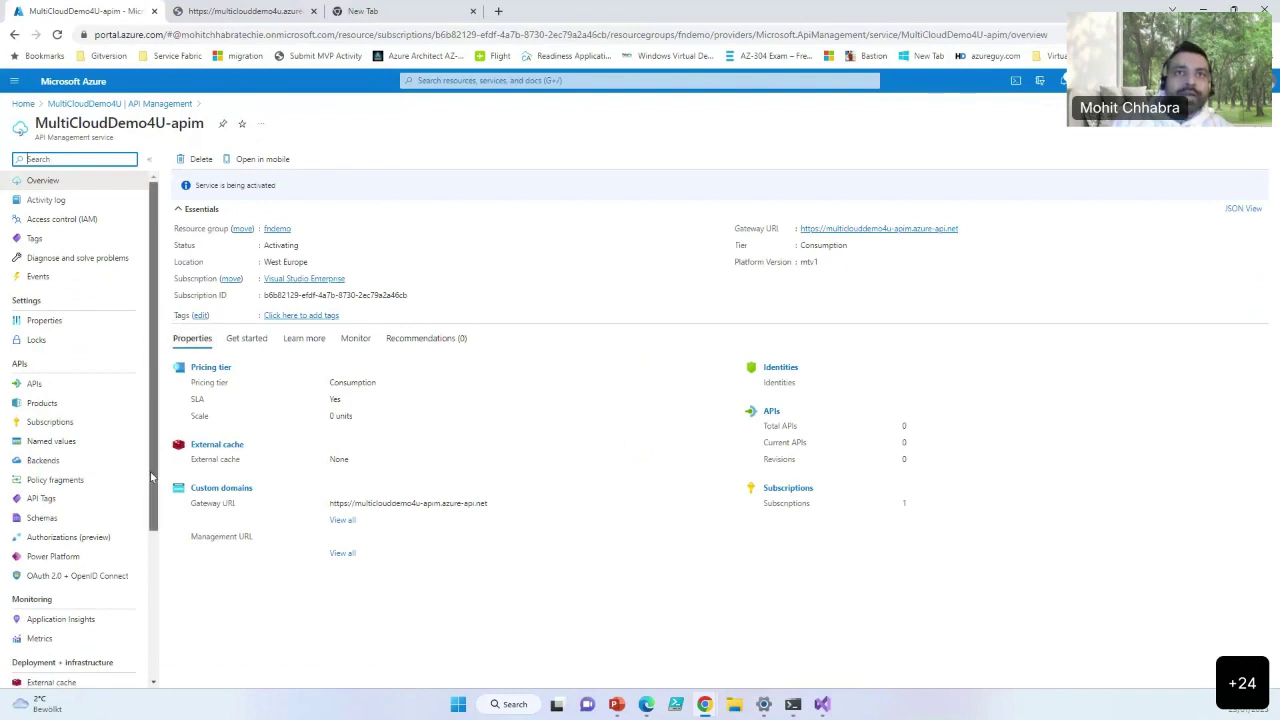
- Check the Built-in all-access subscription, then open Authorizations (preview)
scroll(151, 478, "down", 1)
left_click(70, 368)
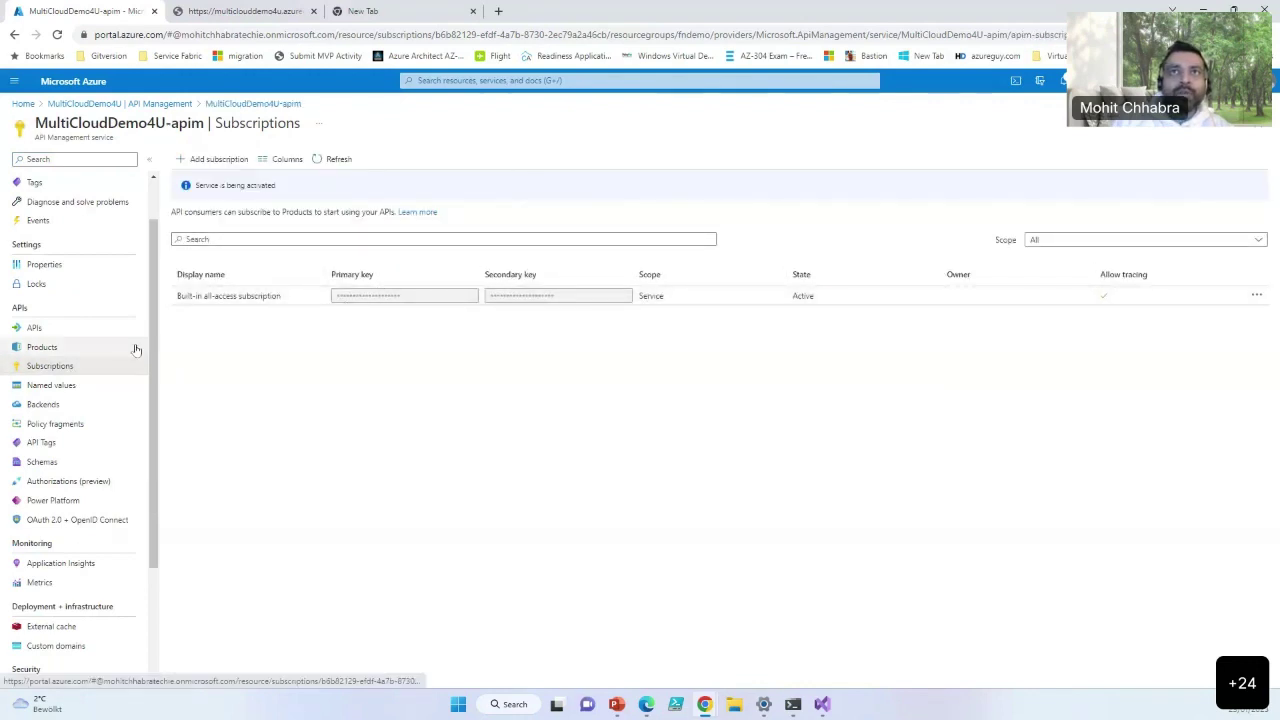
scroll(150, 340, "down", 1)
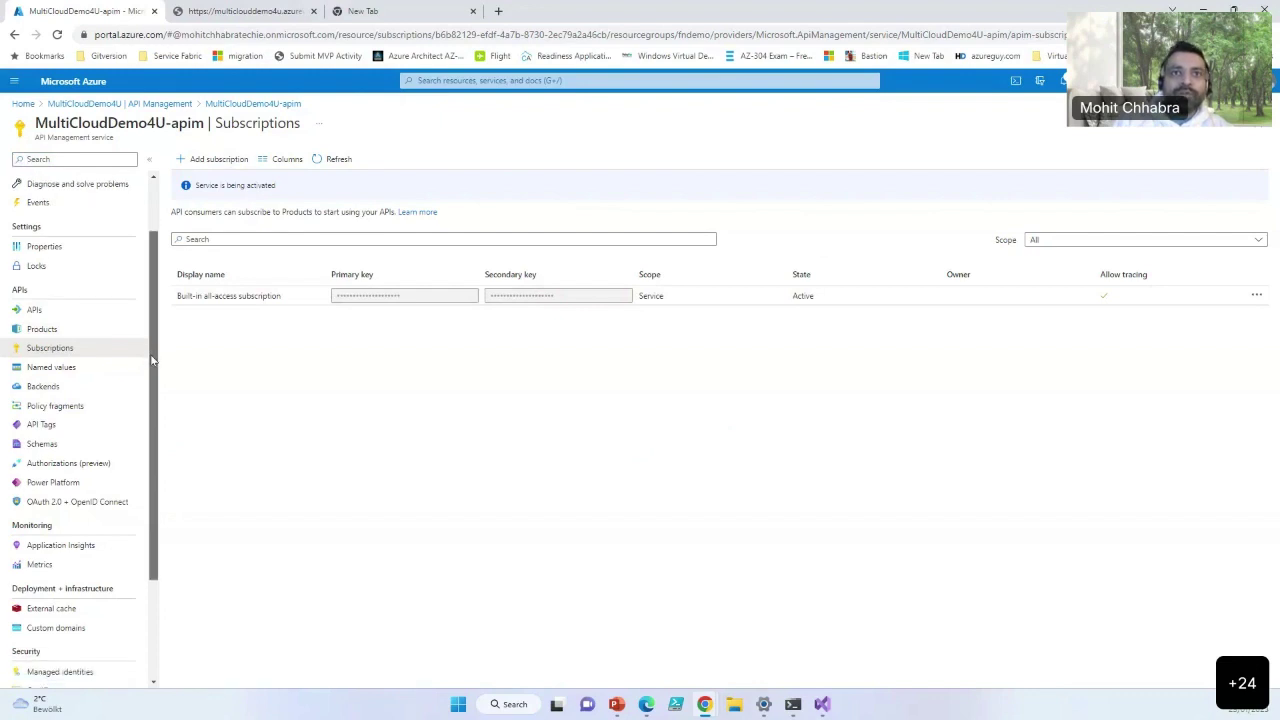
left_click(98, 463)
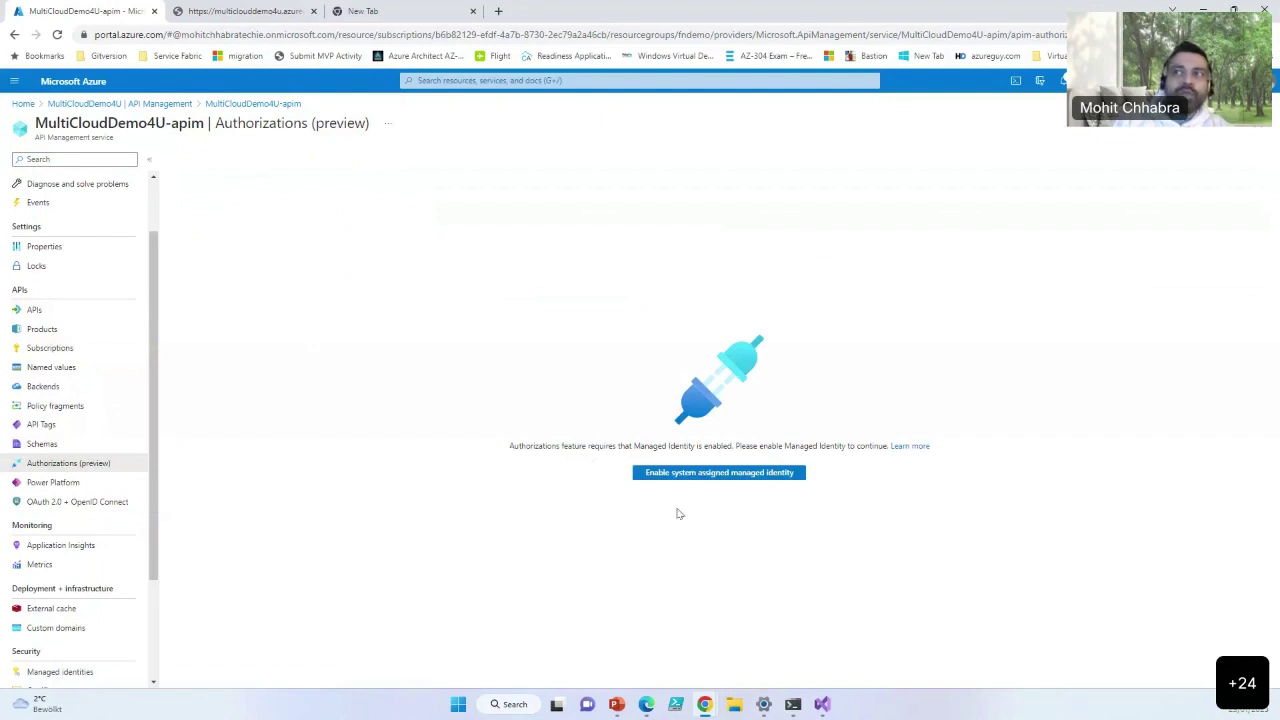
- Set the system-assigned managed identity to On and save; after the rejection, set it On again
left_click(712, 477)
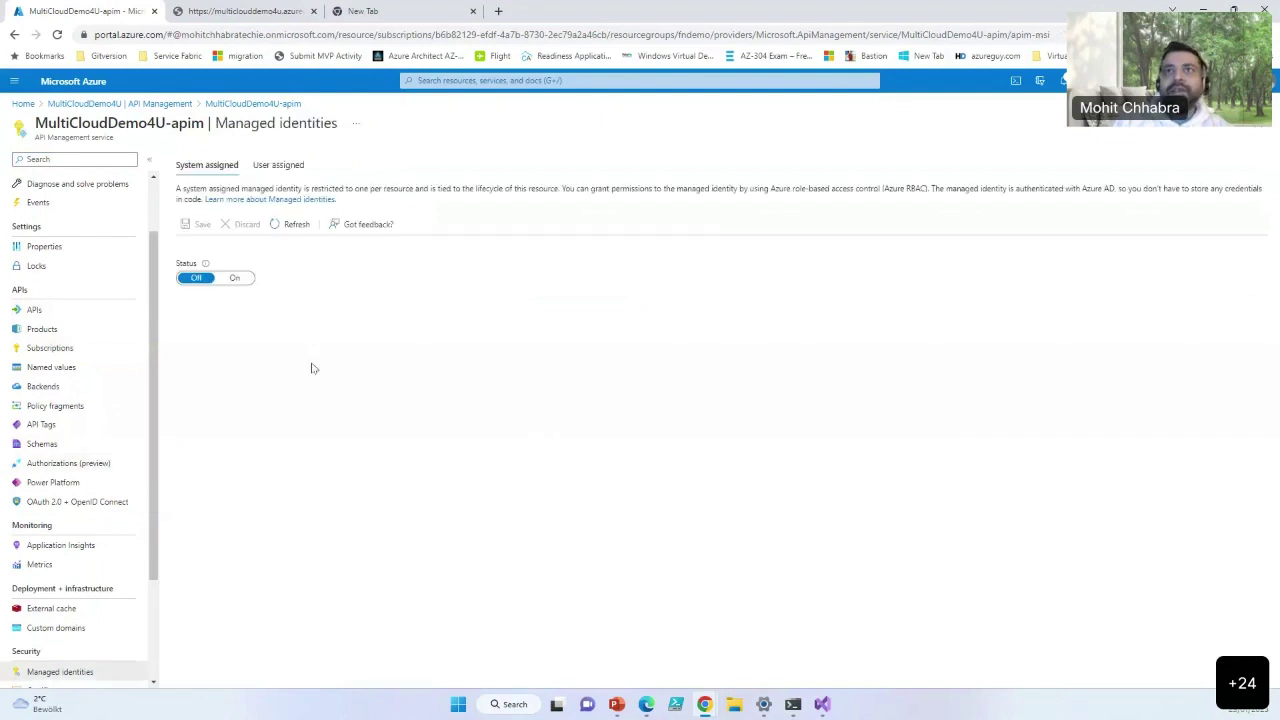
left_click(236, 280)
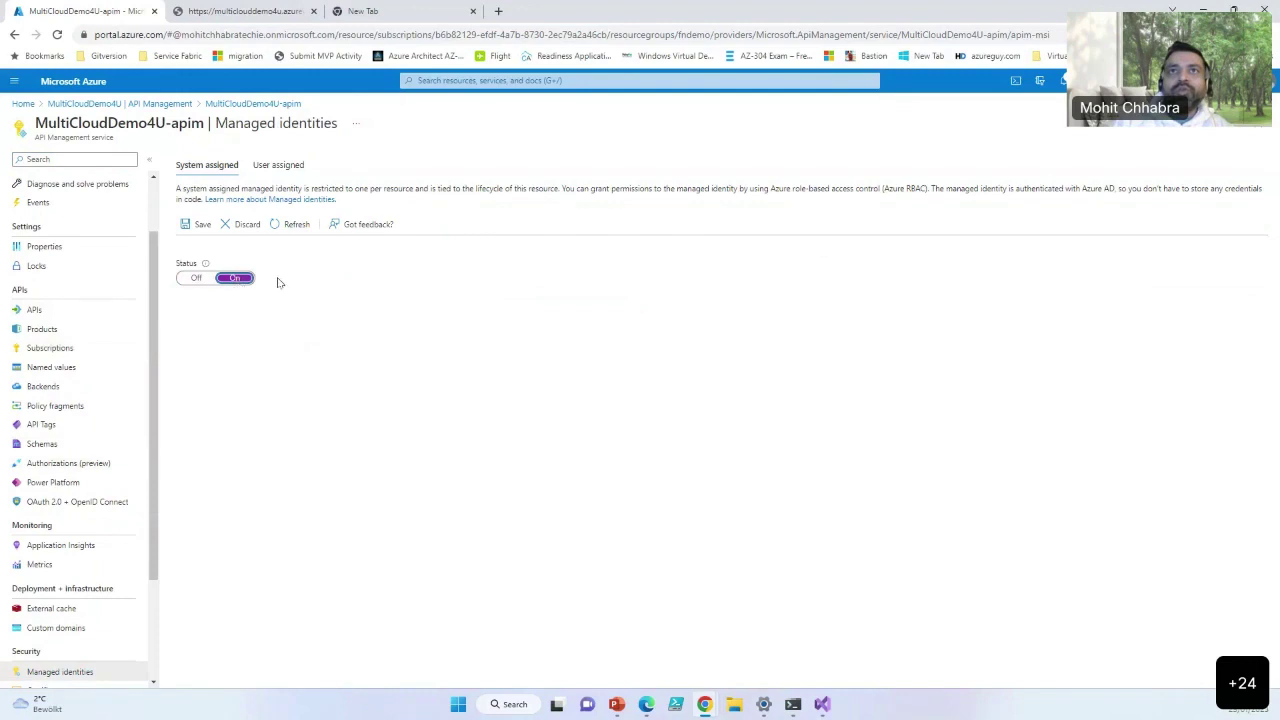
left_click(195, 226)
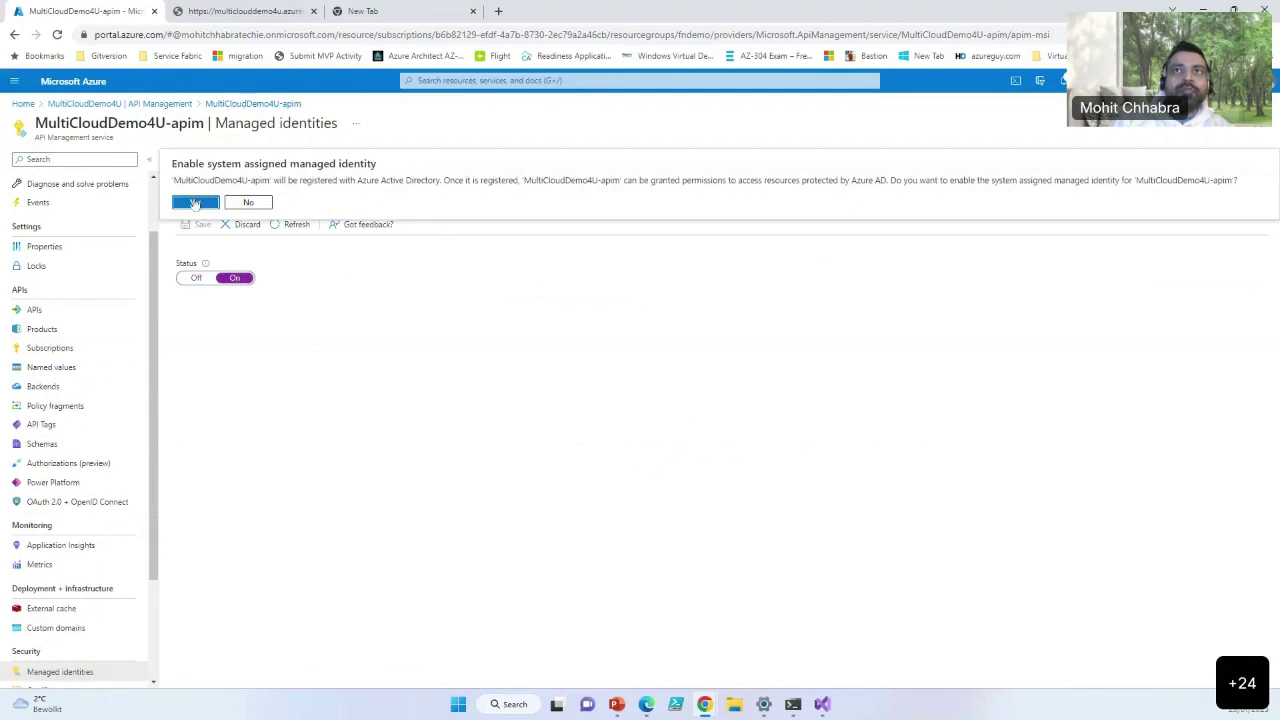
left_click(196, 202)
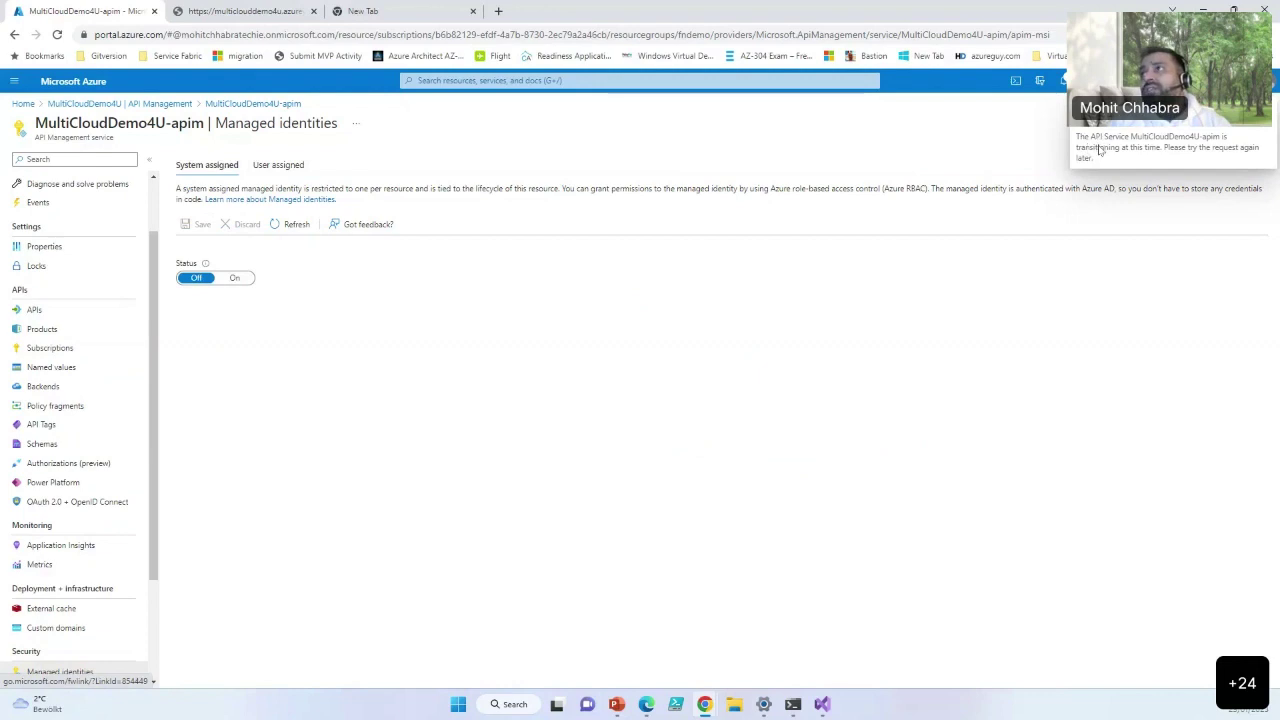
left_click(246, 279)
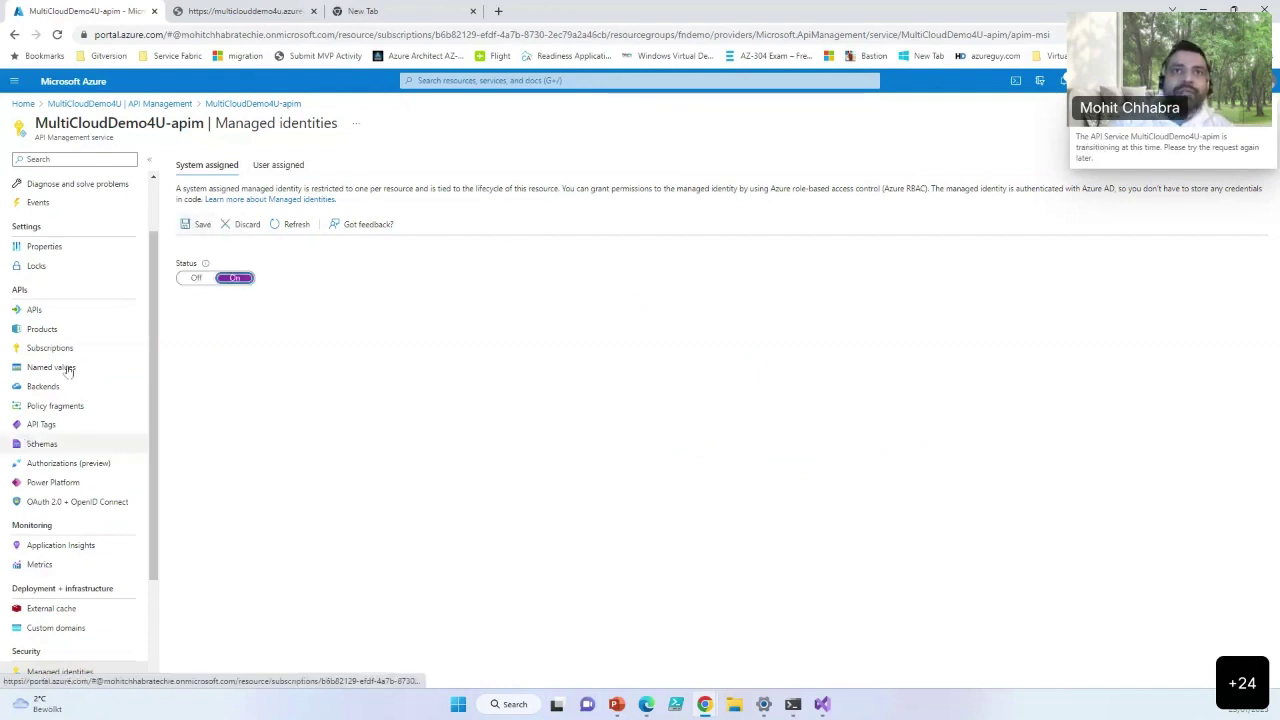
left_click(107, 508)
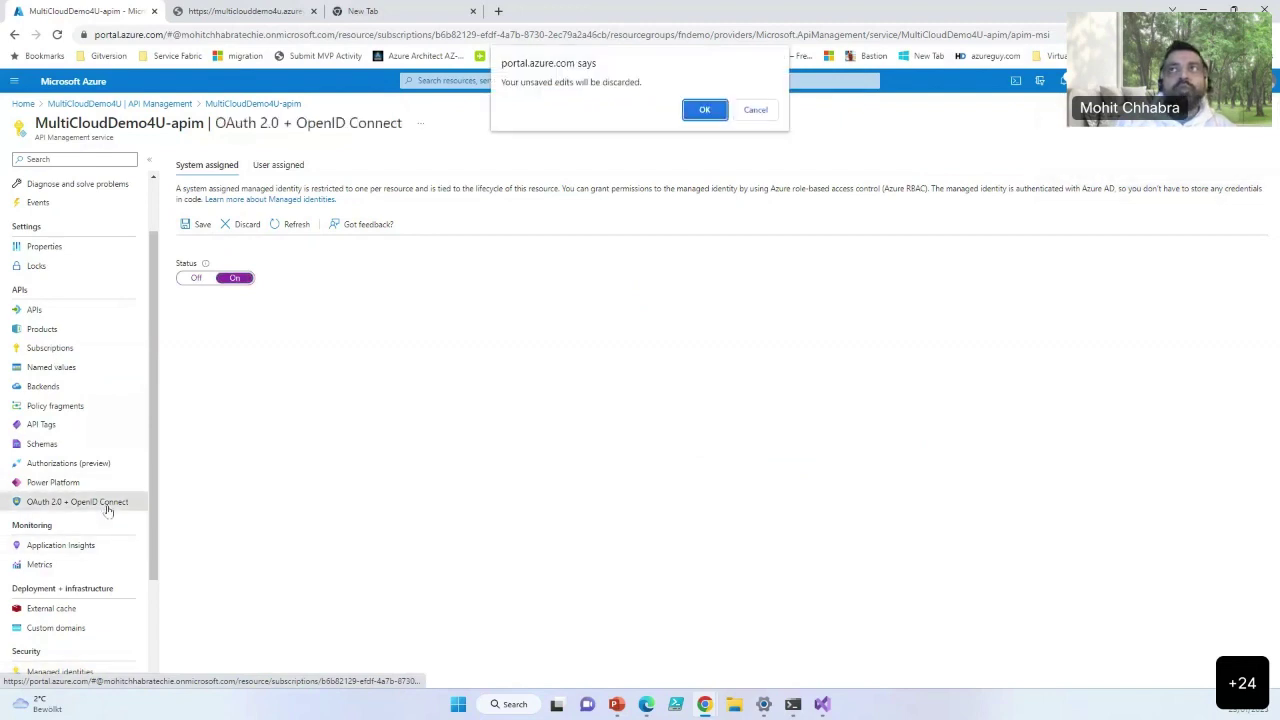
- Discard the unsaved identity change and leave the empty OAuth 2.0 list
left_click(705, 117)
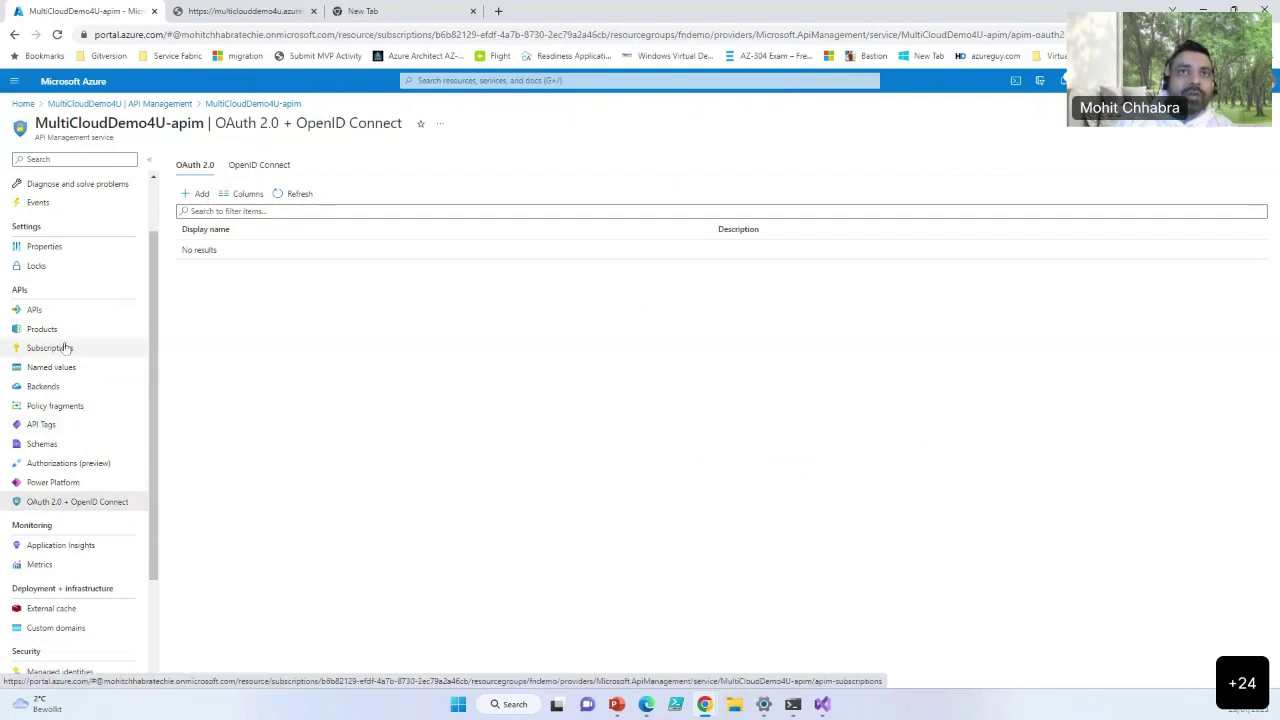
left_click(90, 309)
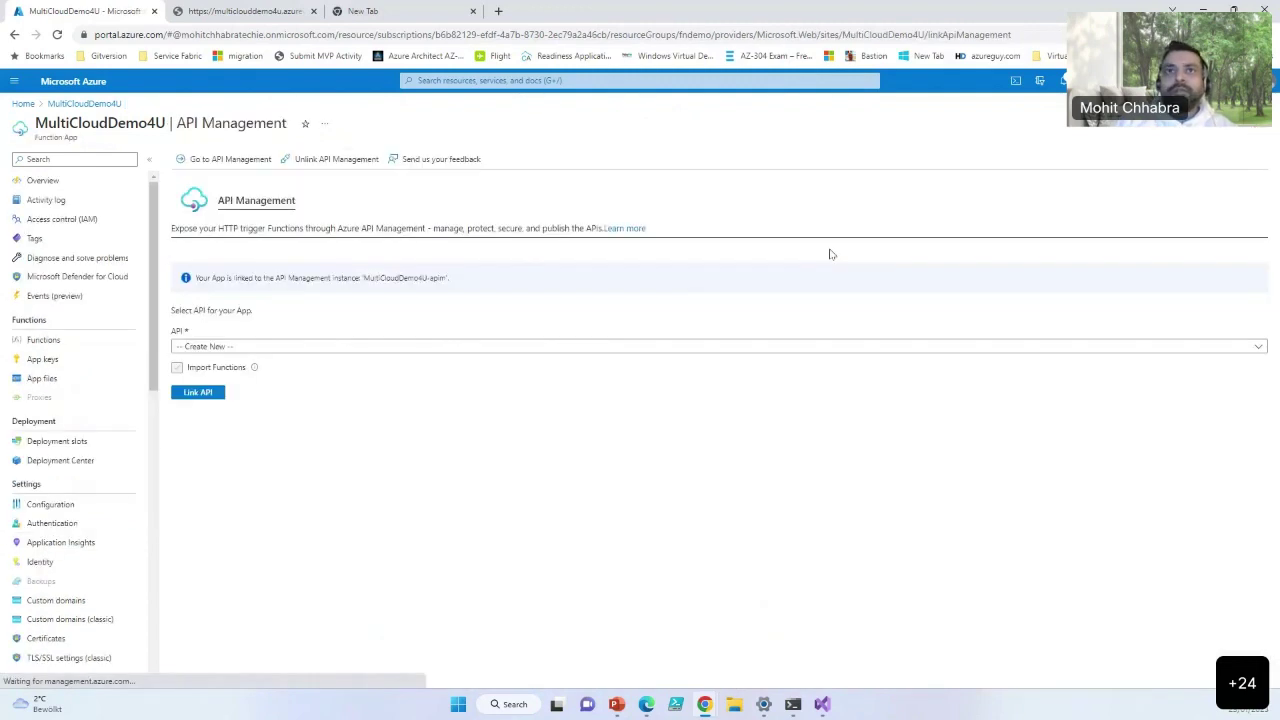
- Check the Function App's API choices, then open MultiCloudDemo4U-apim's empty APIs list
left_click(289, 347)
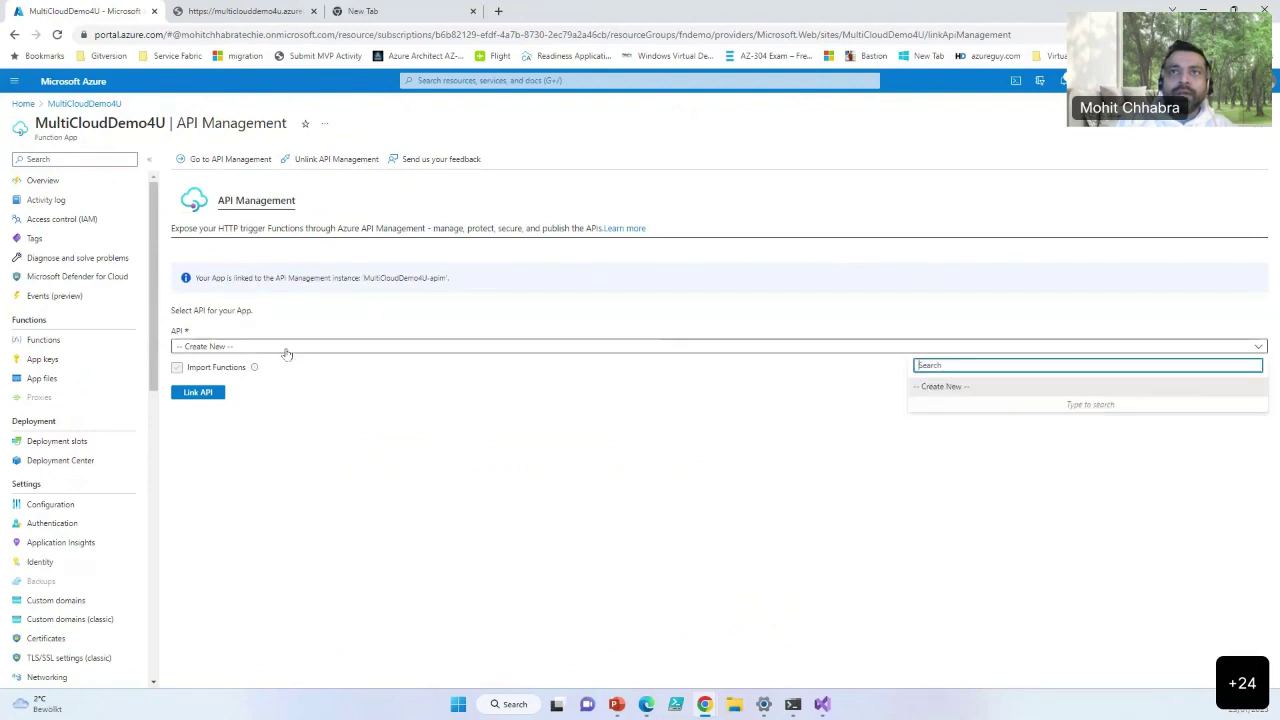
left_click(363, 381)
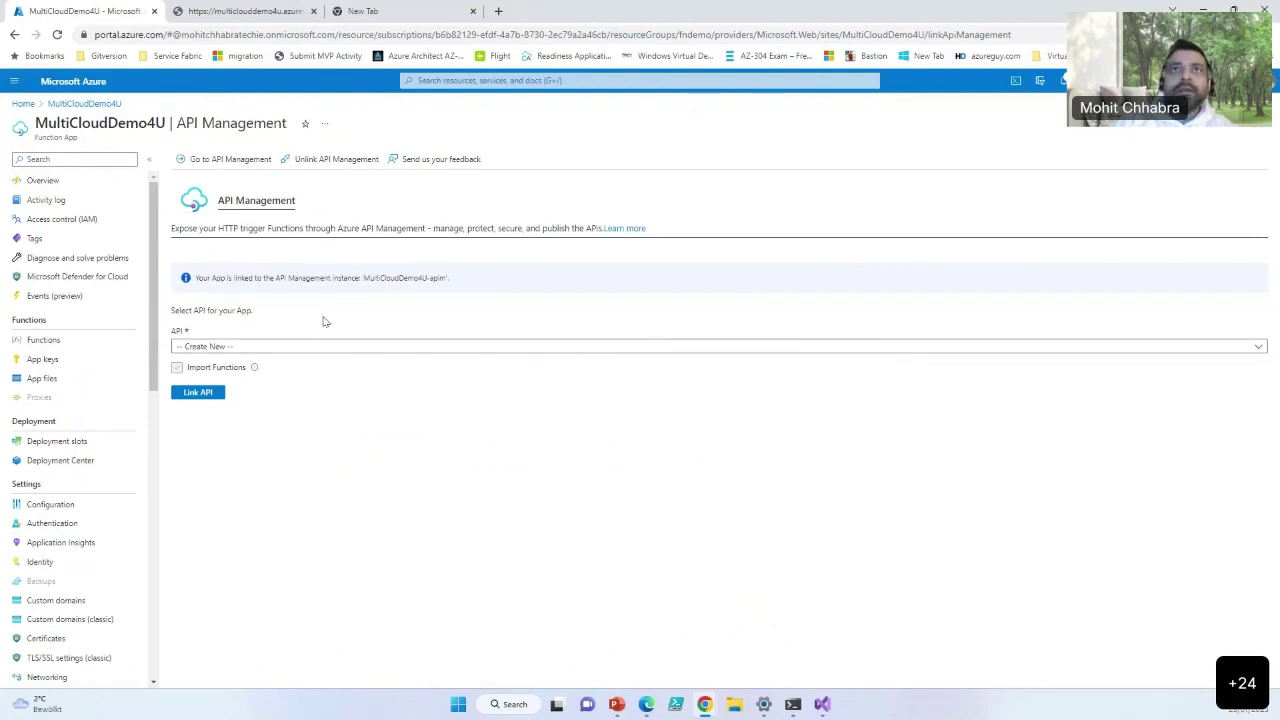
left_click(226, 159)
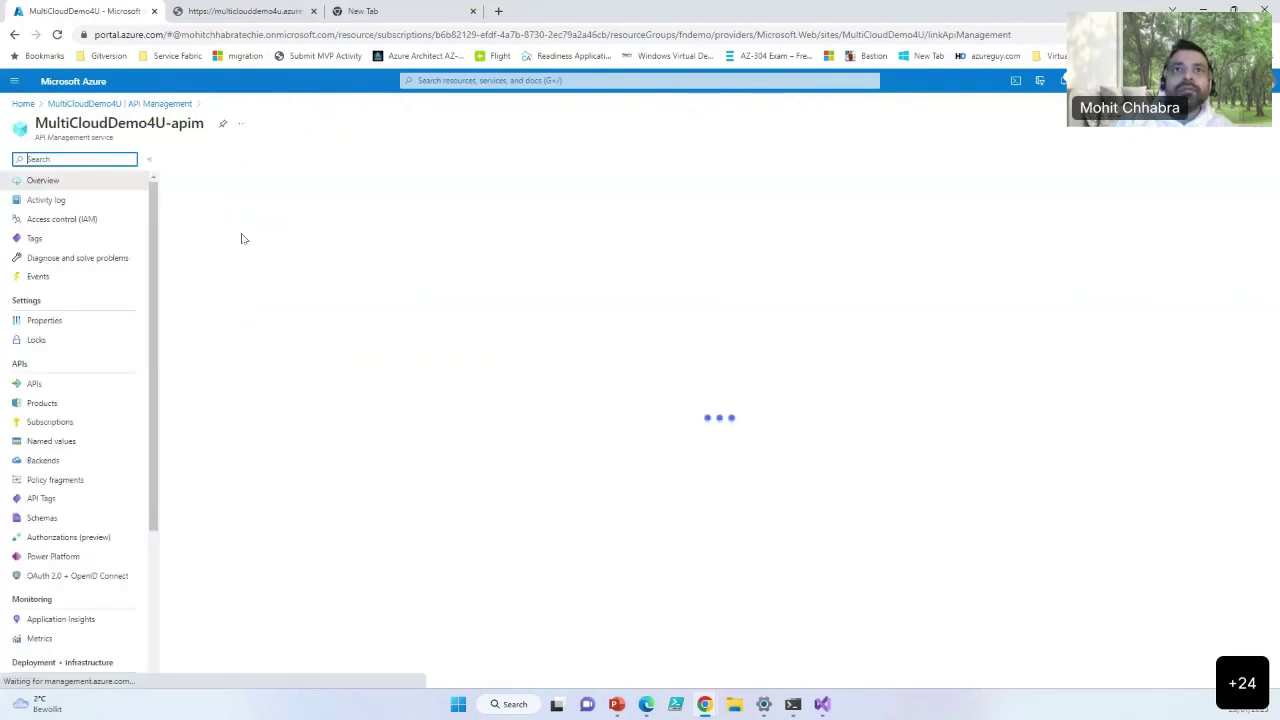
left_click(38, 384)
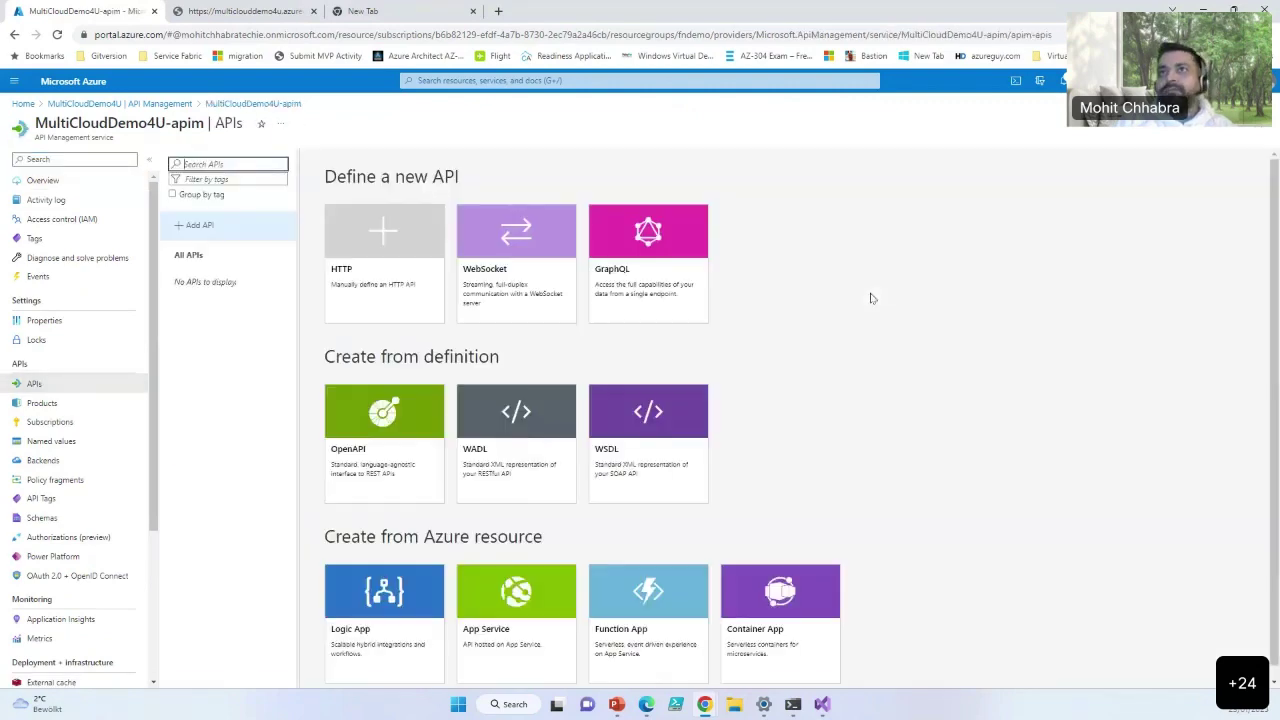
- Try Add API, check the Function App's Link API option, then return to Azure home
left_click(203, 229)
left_click(204, 230)
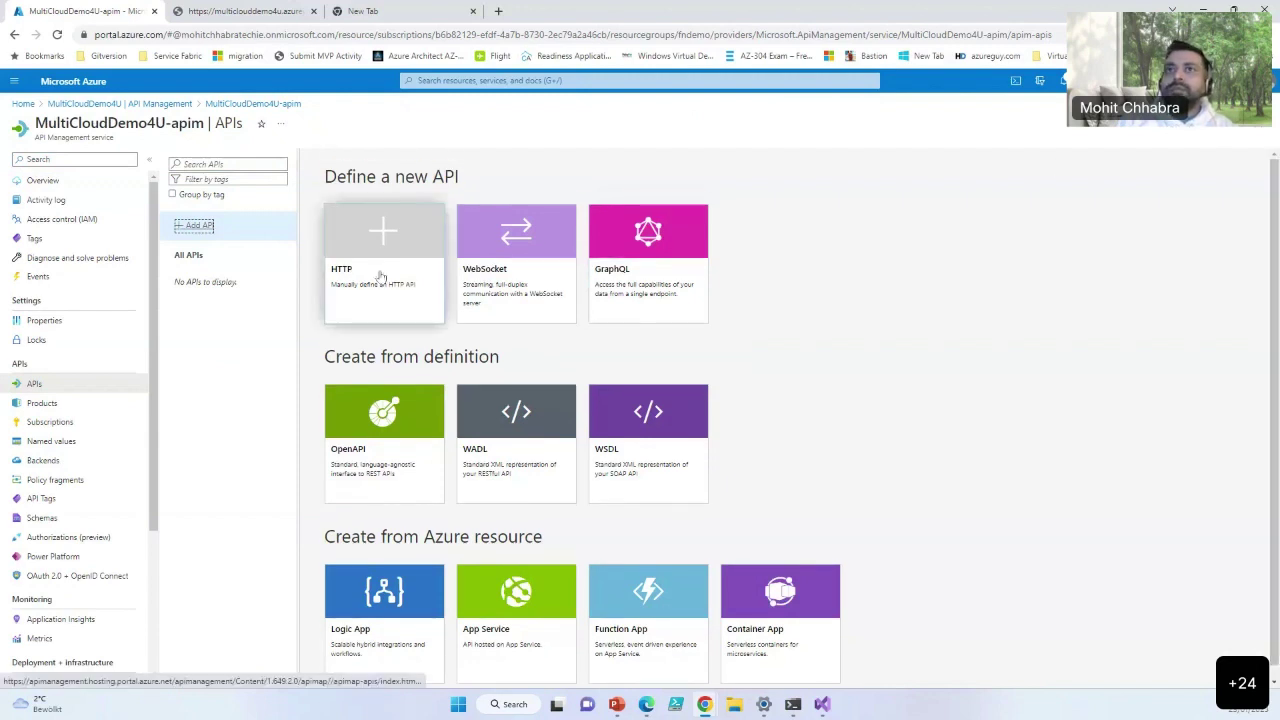
left_click(1260, 132)
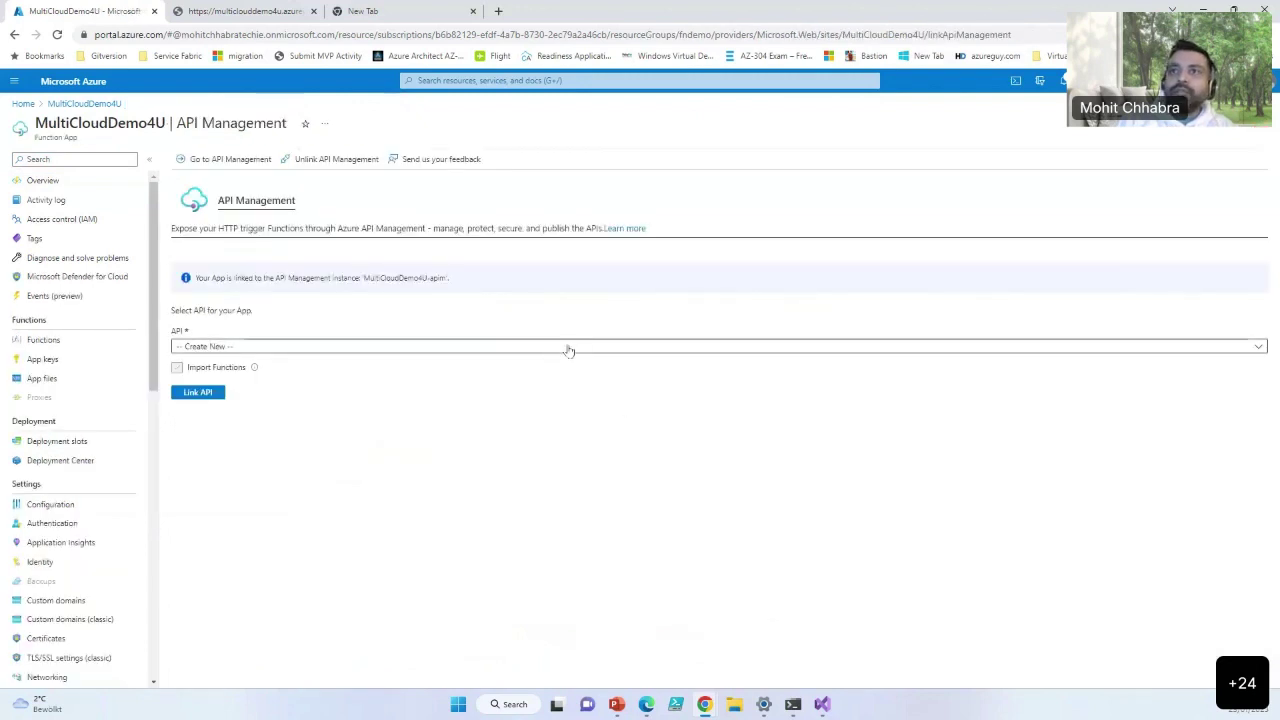
left_click(568, 346)
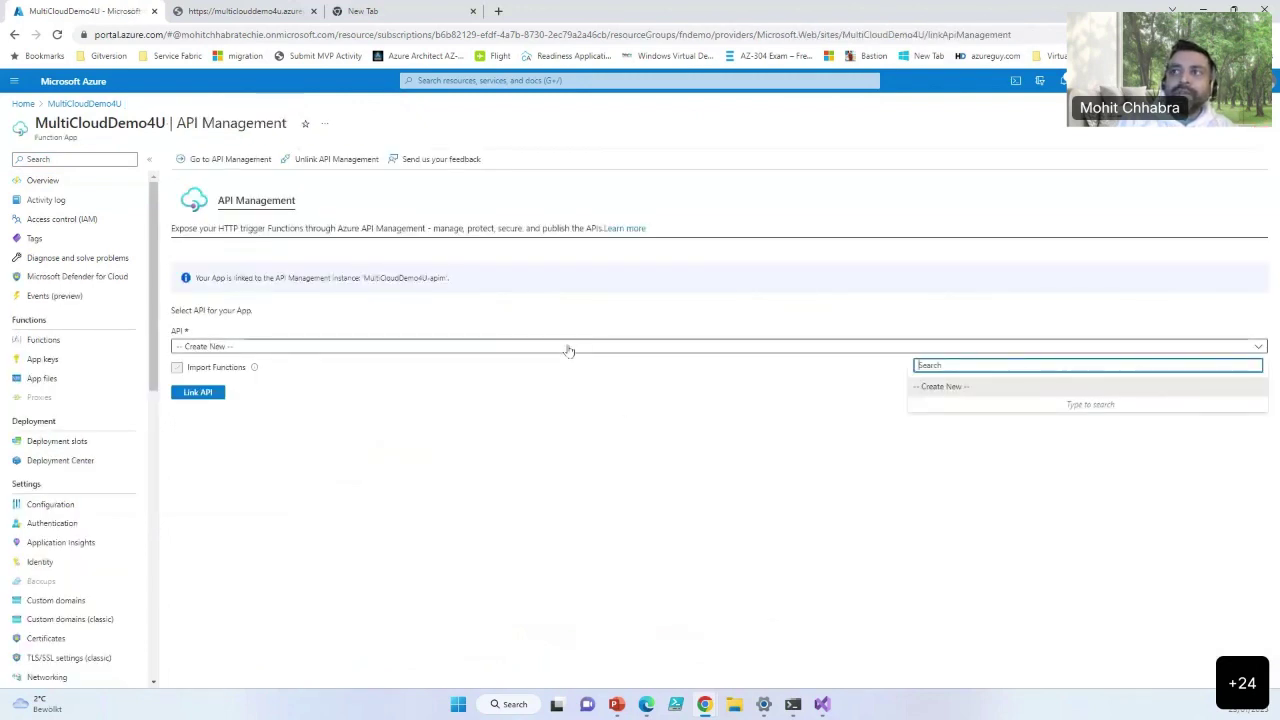
left_click(197, 392)
left_click(89, 82)
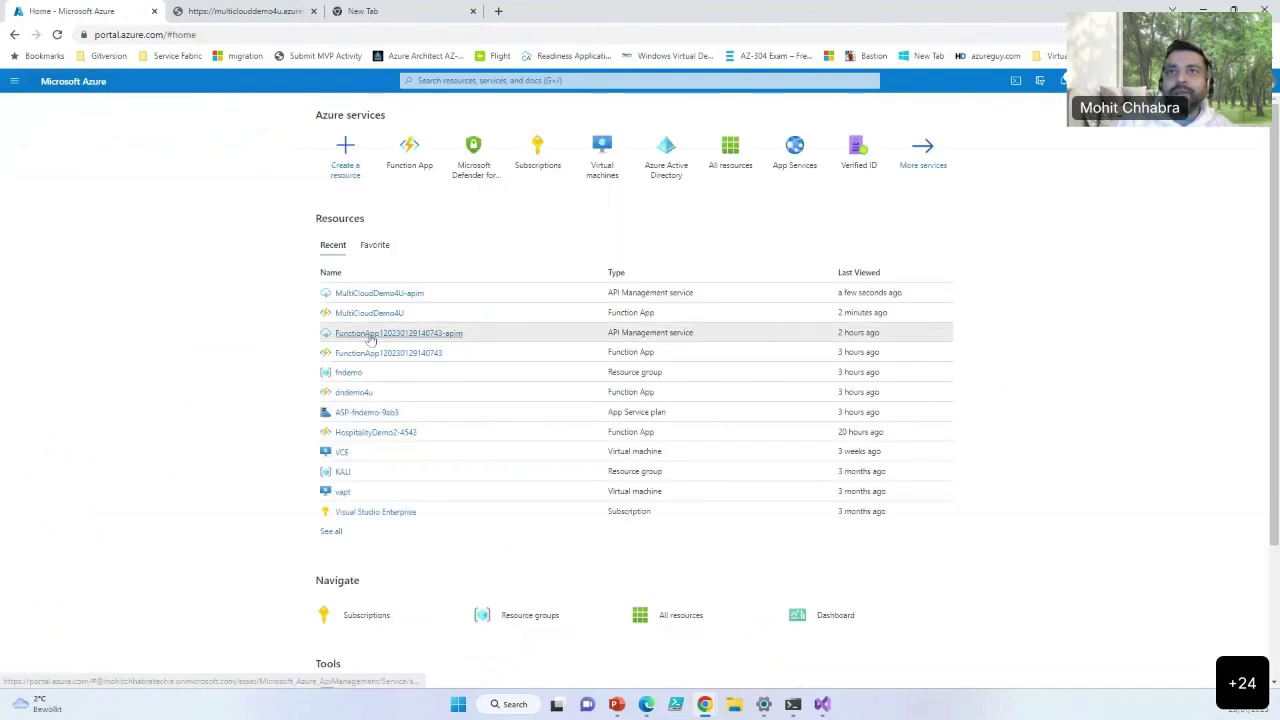
left_click(366, 335)
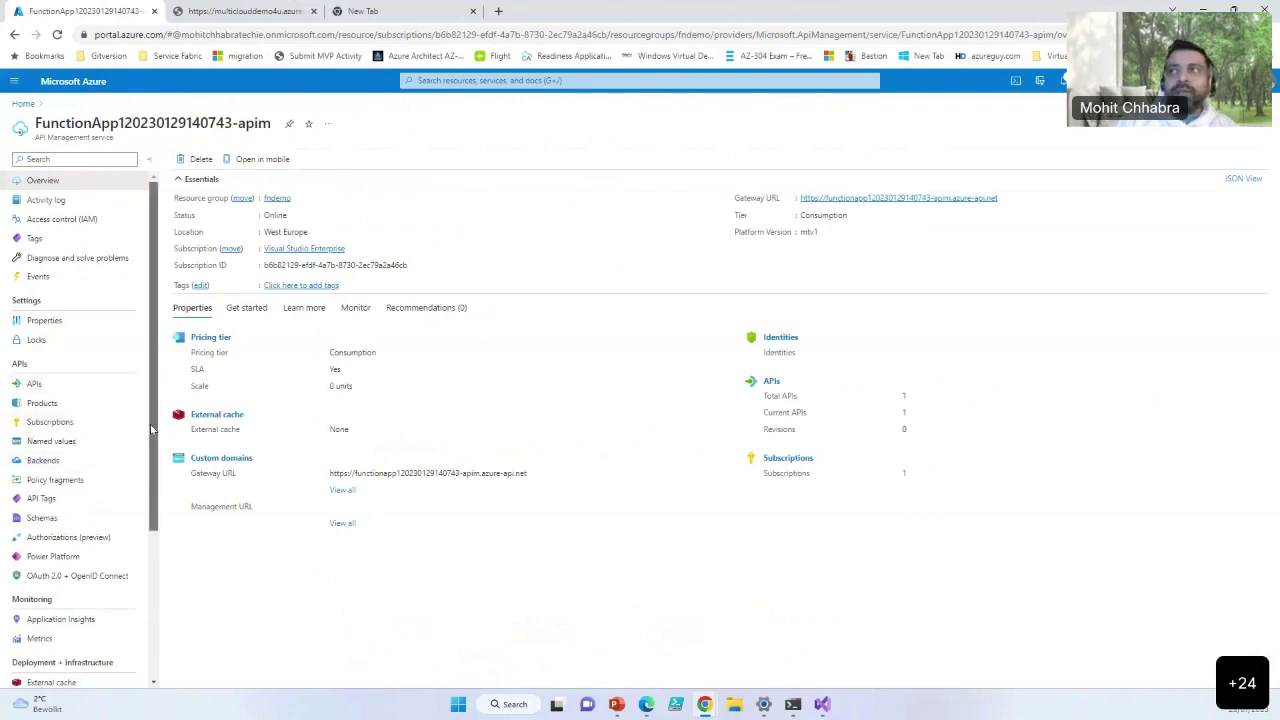
left_click_drag(150, 424, 150, 428)
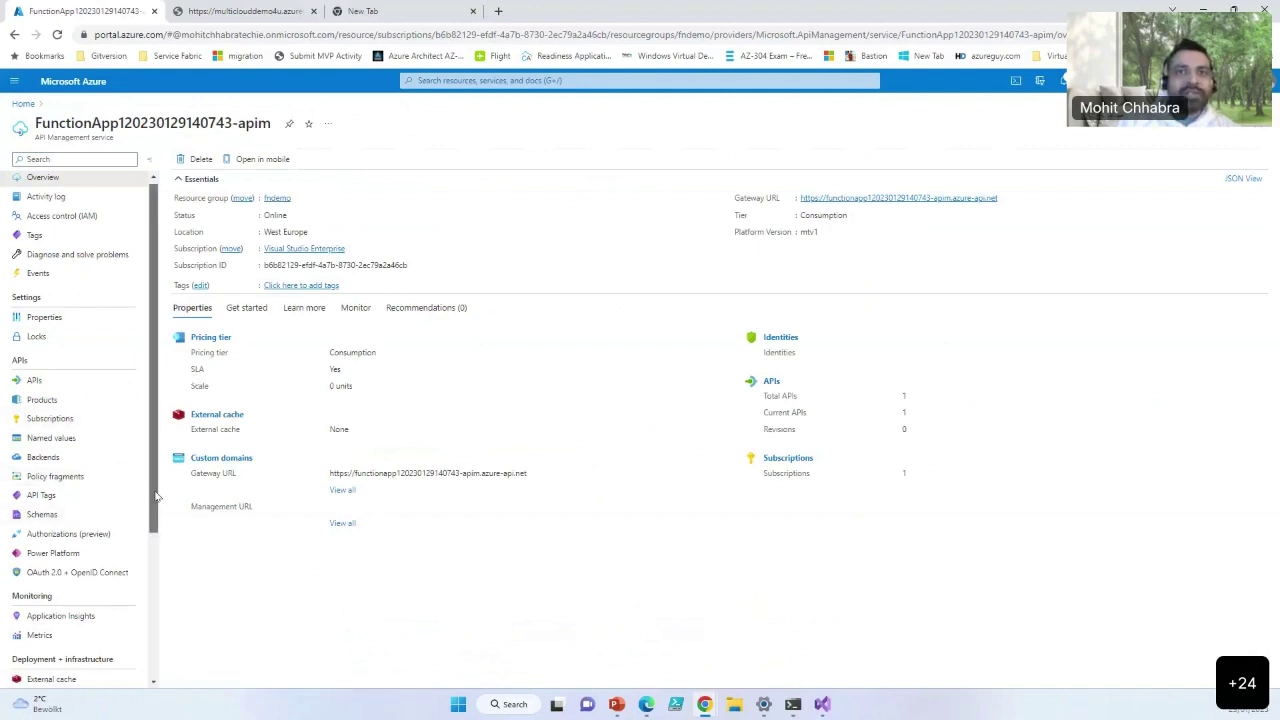
left_click_drag(155, 480, 155, 497)
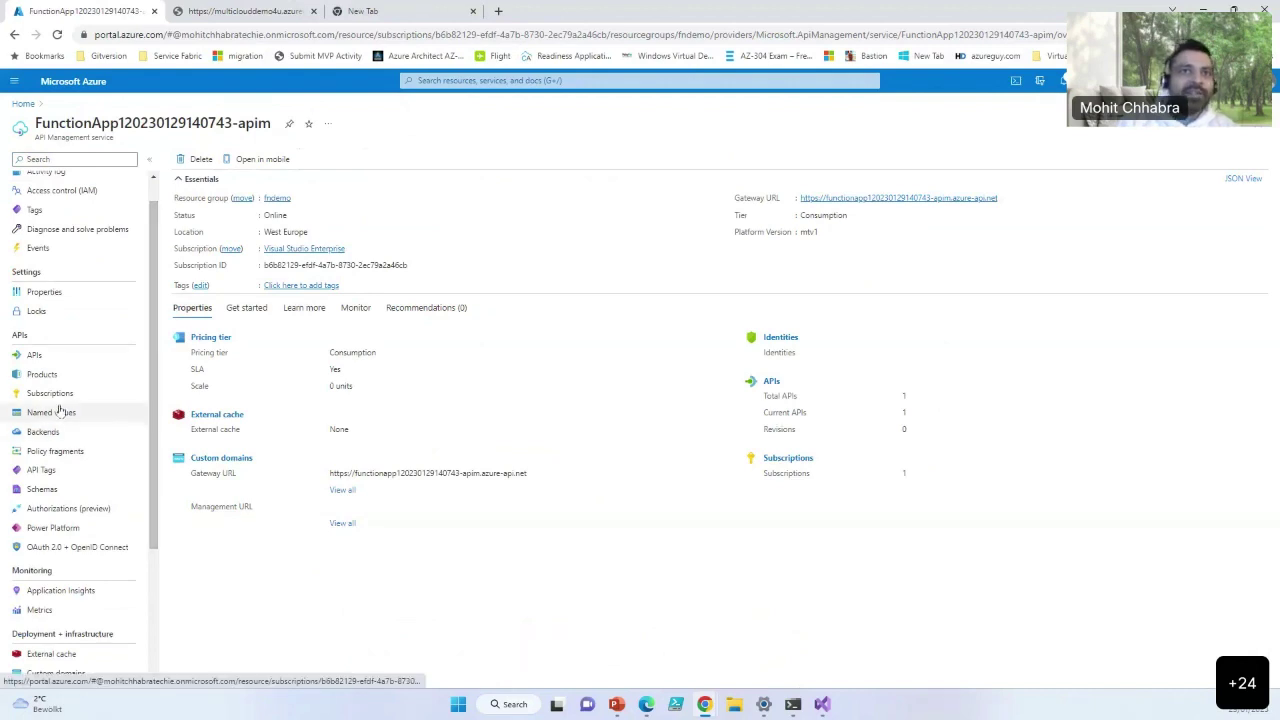
left_click(52, 396)
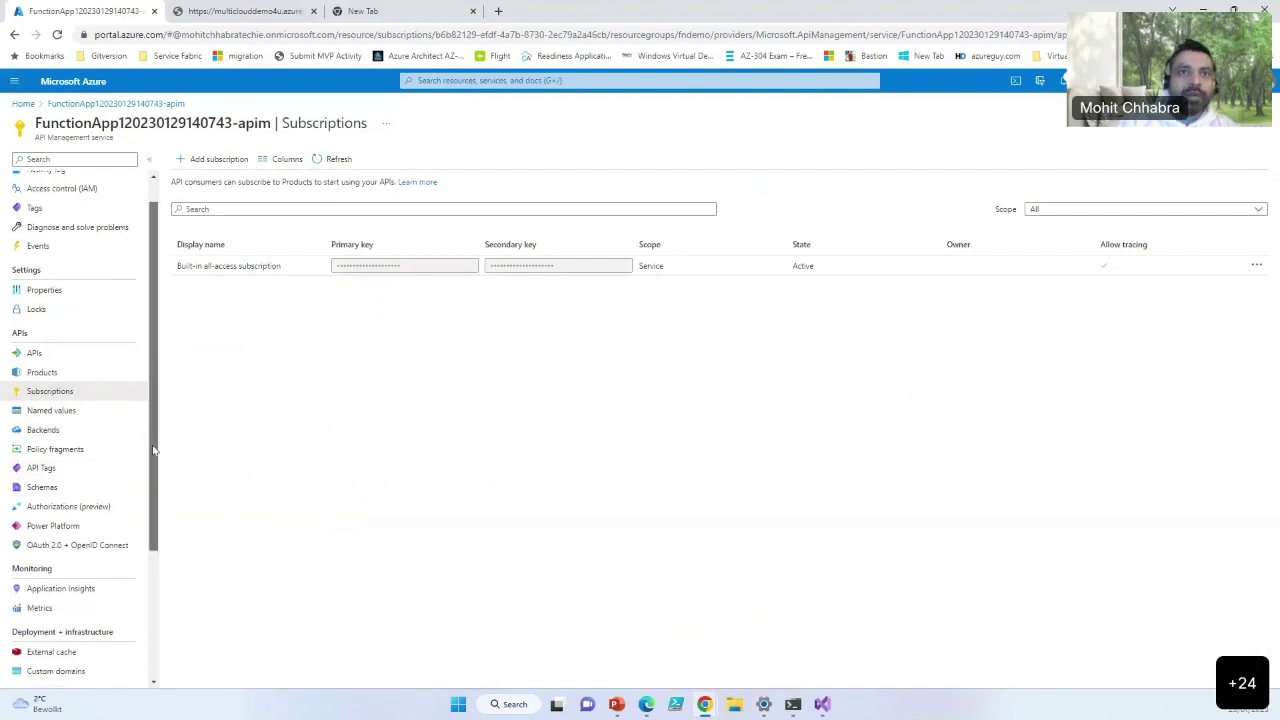
scroll(155, 420, "up", 1)
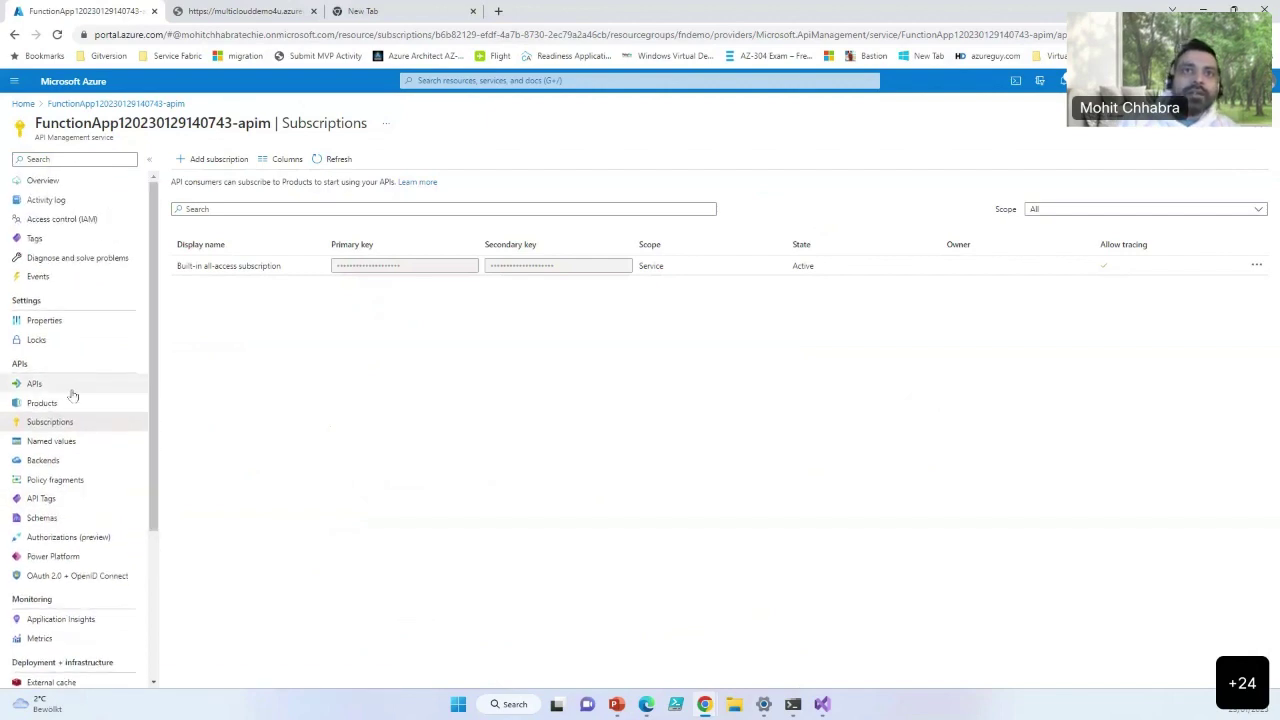
left_click(70, 386)
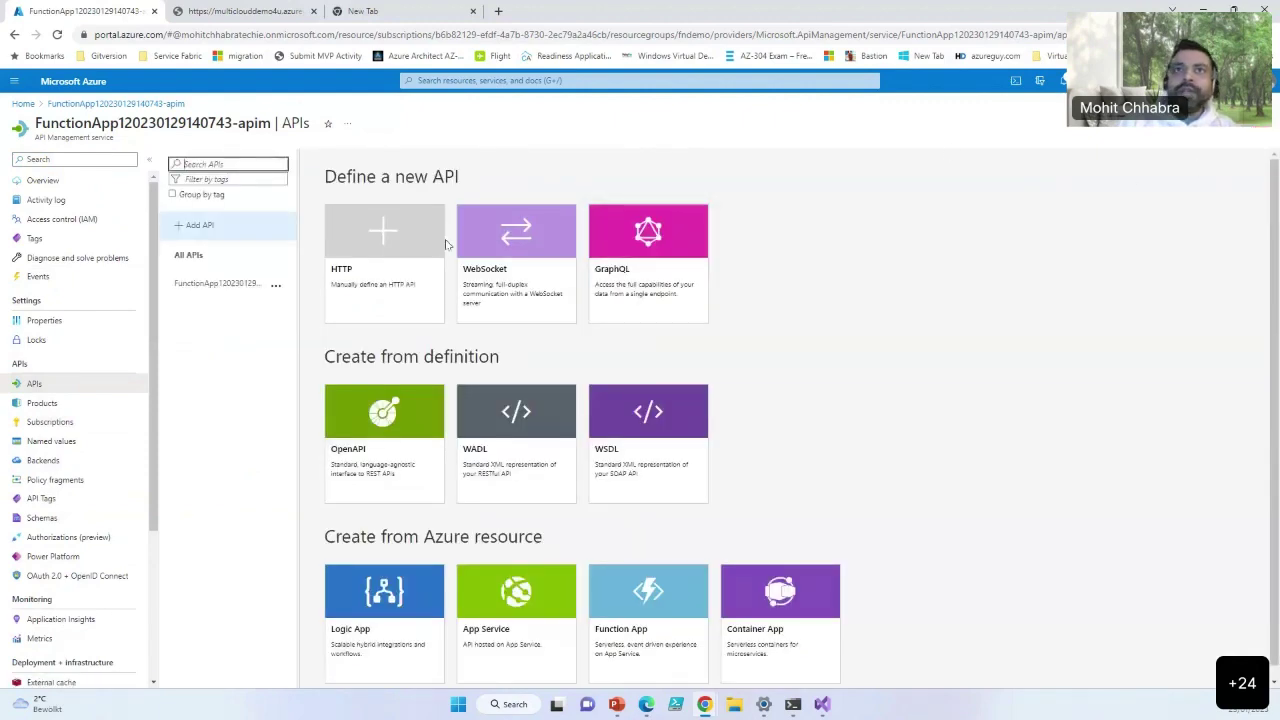
- Open the FunctionApp API design and browse the Add inbound policy gallery
left_click(215, 284)
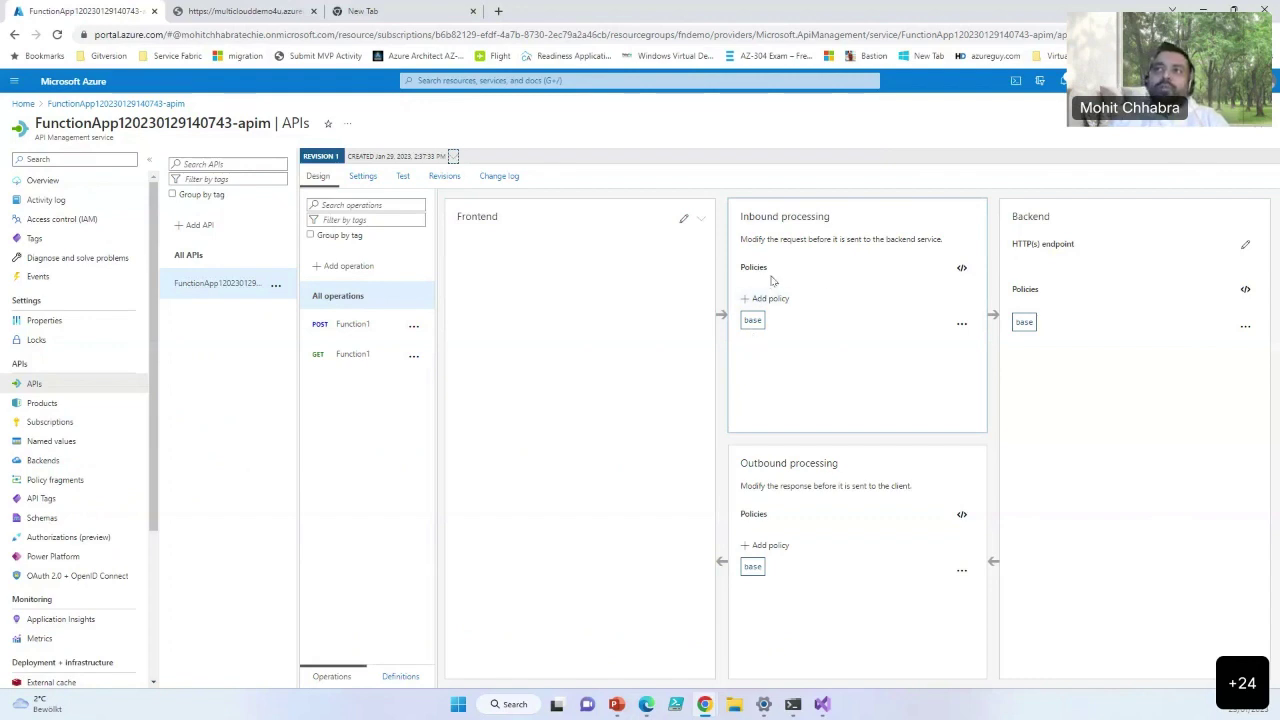
left_click(782, 299)
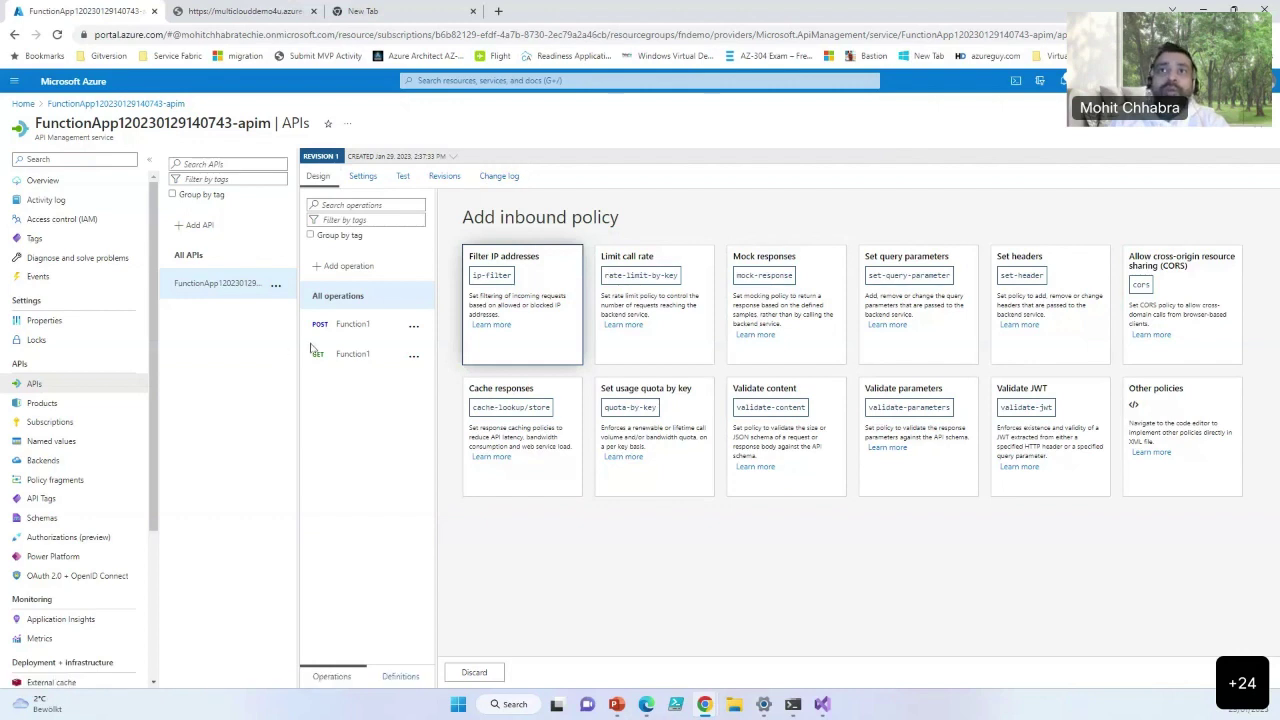
- Select GET Function1 and browse the outbound policies that can be added
left_click(412, 357)
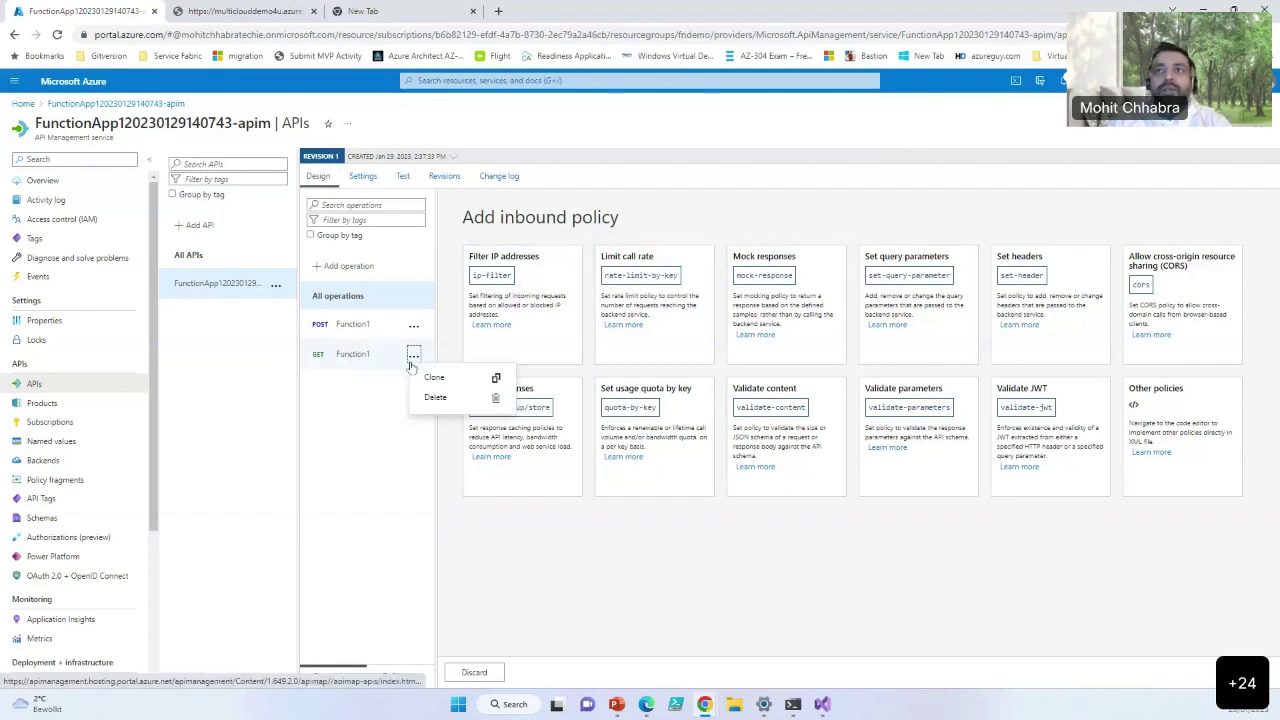
left_click(345, 355)
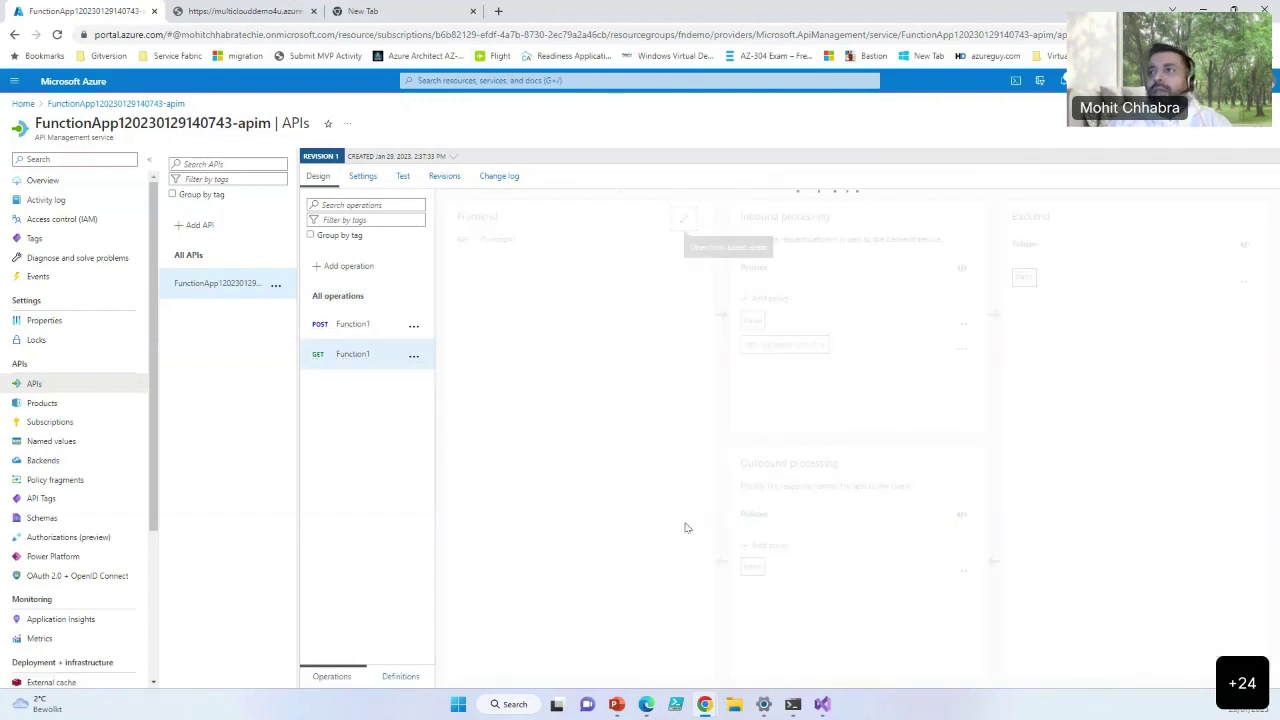
left_click(772, 545)
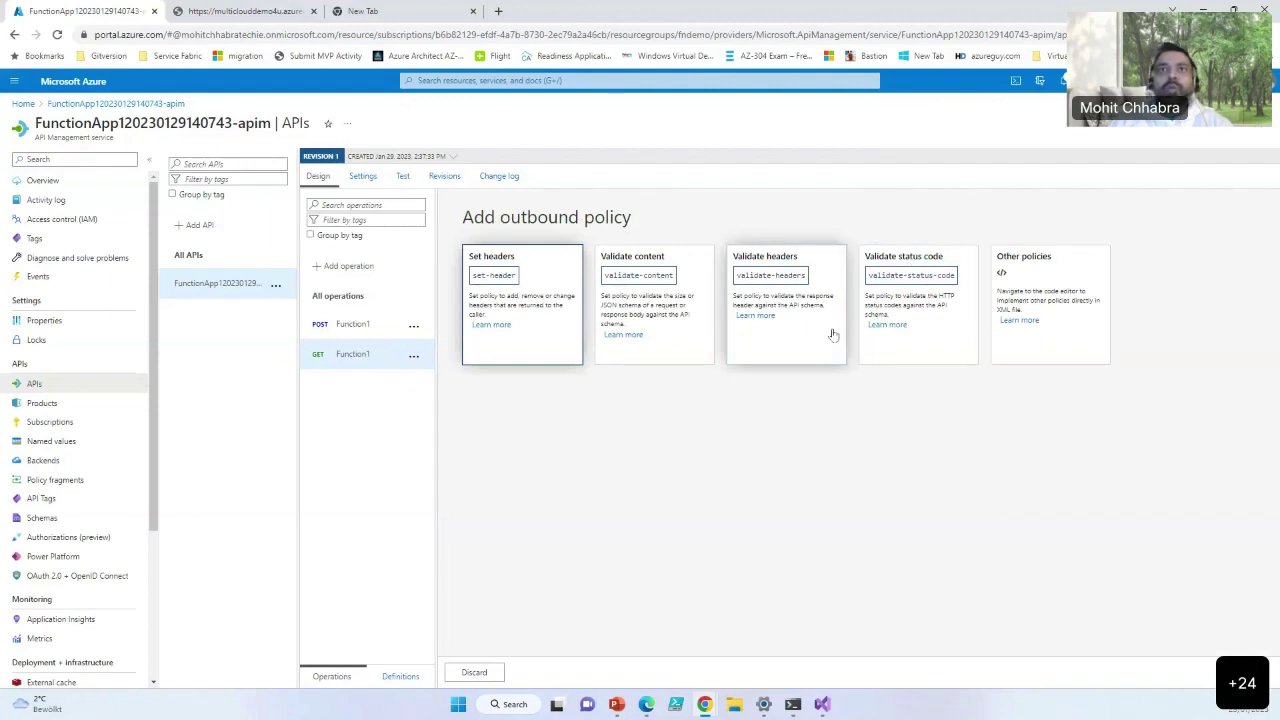
- Review POST Function1's set-backend-service policy code, then open the Managed identities settings
left_click(352, 328)
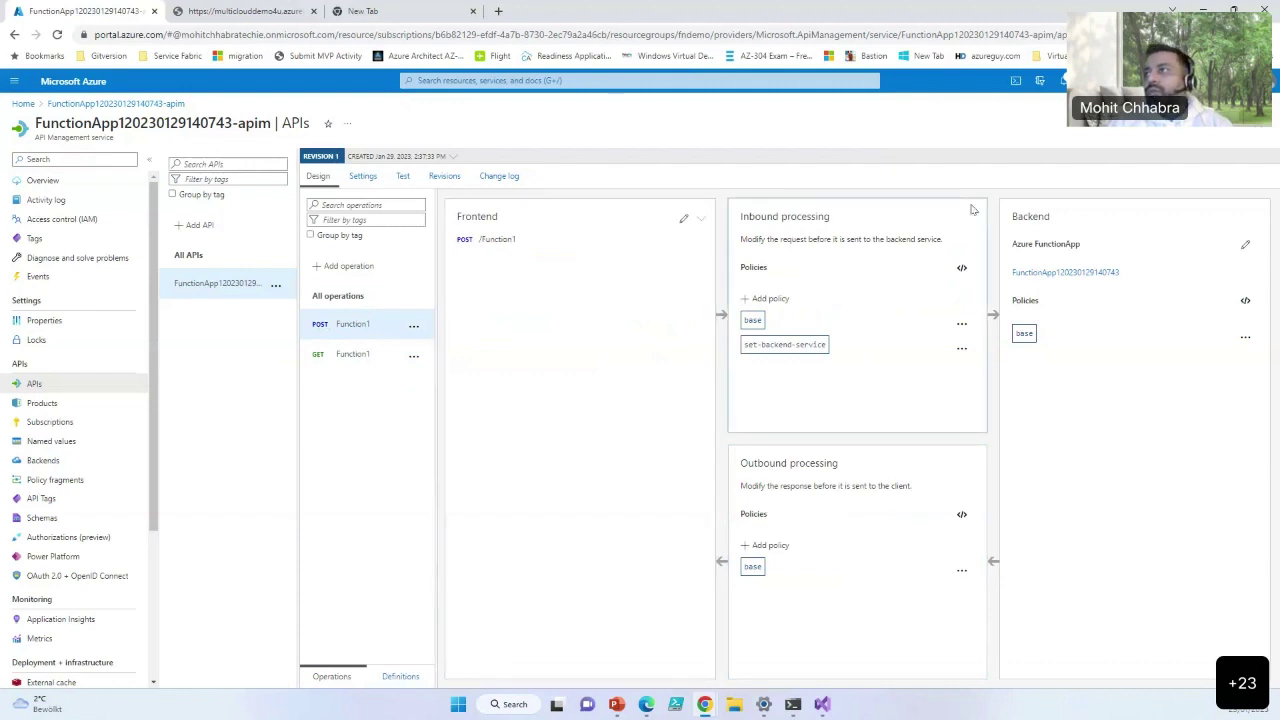
left_click(1024, 333)
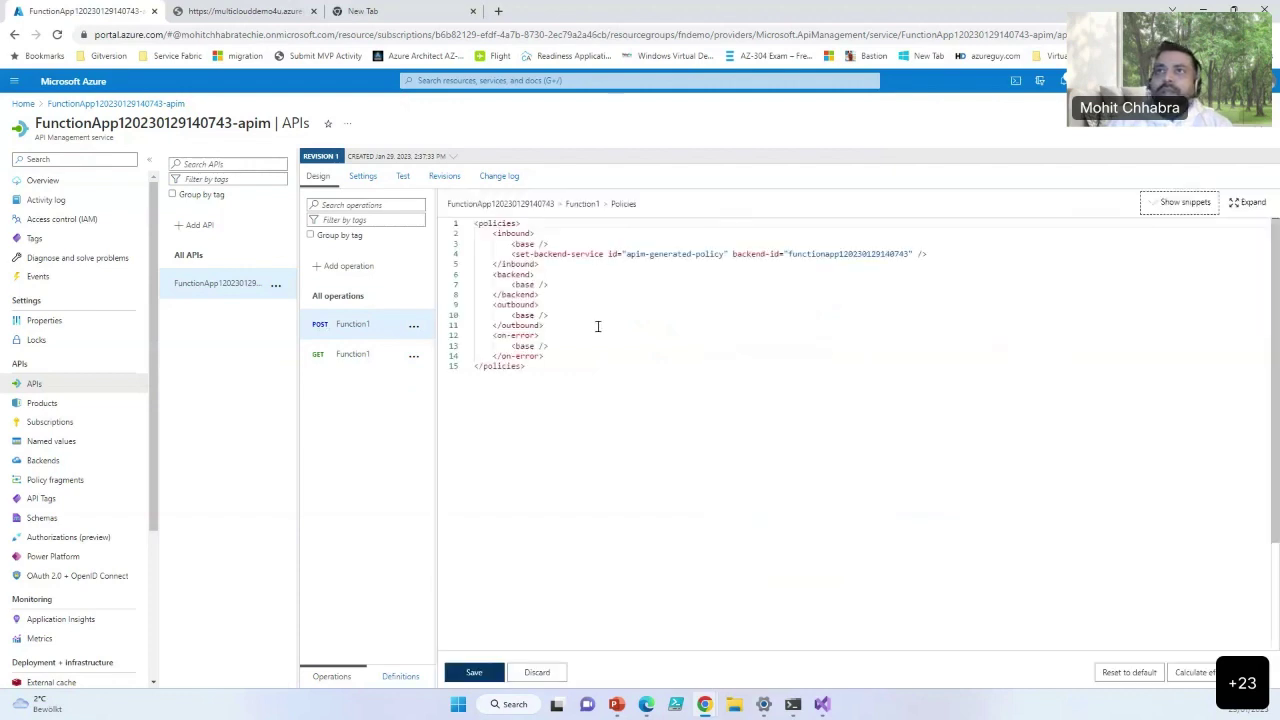
left_click_drag(529, 253, 783, 368)
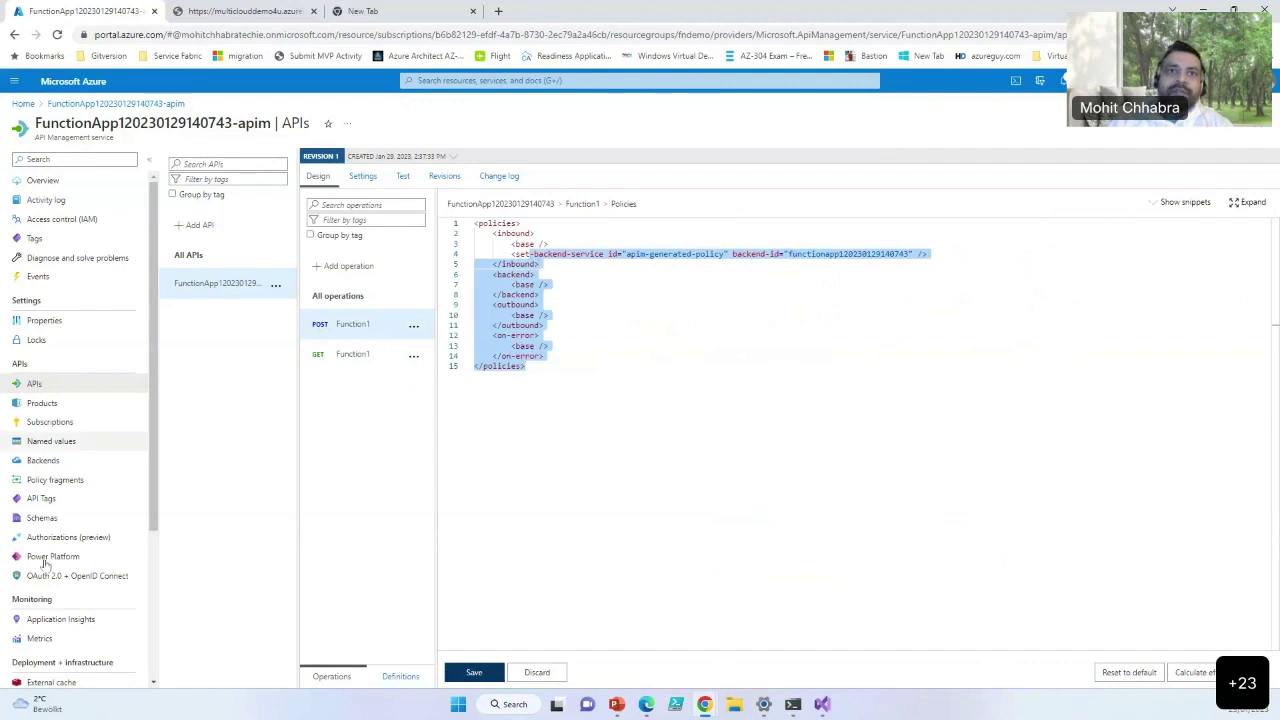
left_click_drag(158, 452, 145, 590)
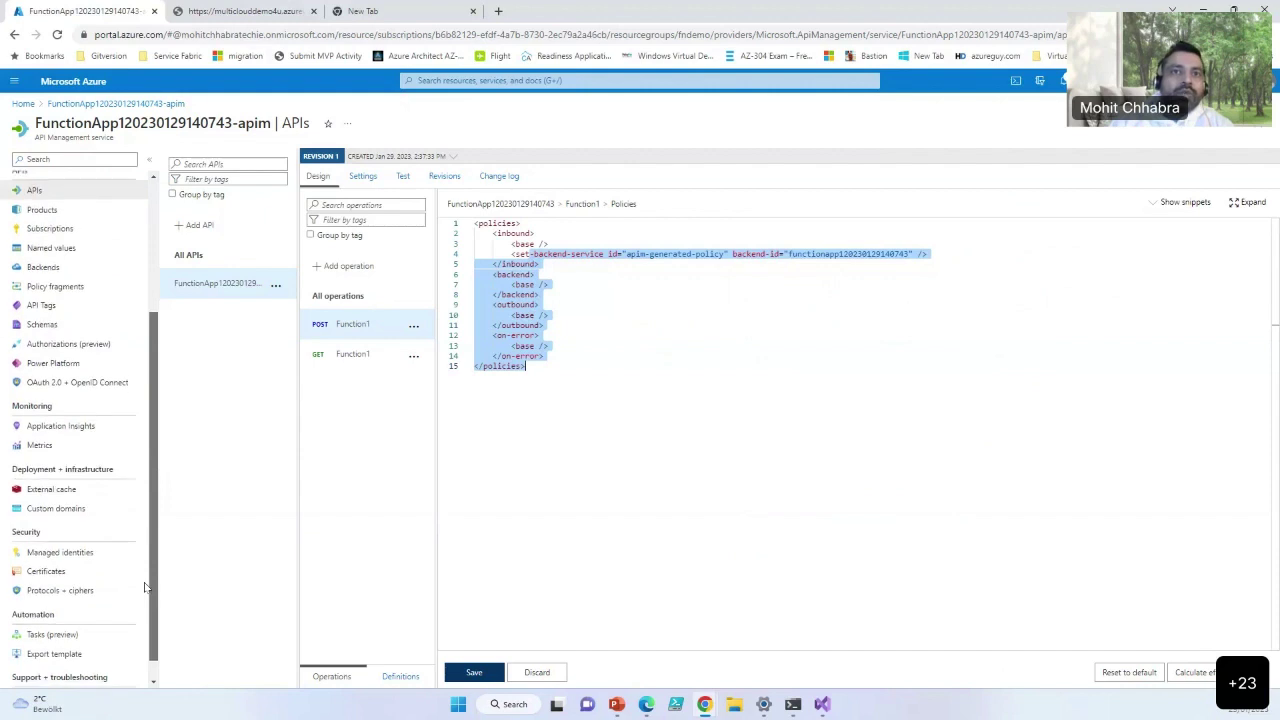
left_click(86, 552)
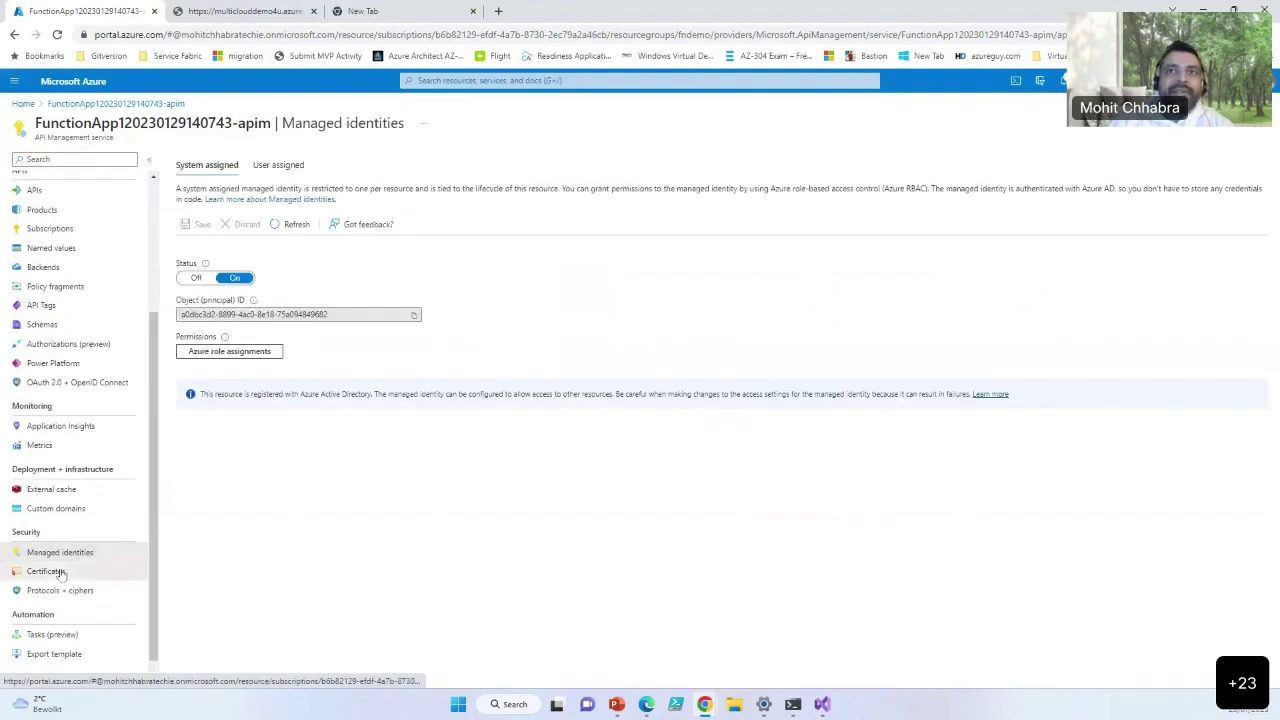
- Review the Add client certificate form with its key vault ID field, then cancel without adding one
left_click(62, 571)
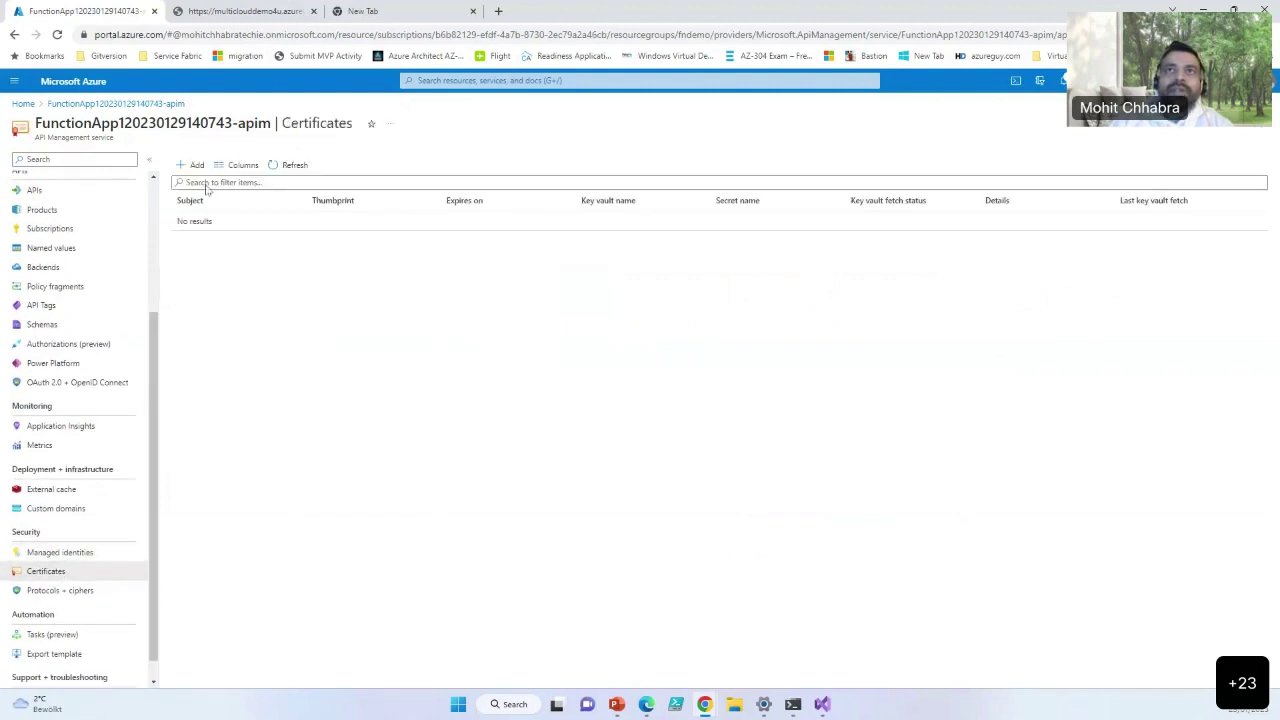
left_click(193, 164)
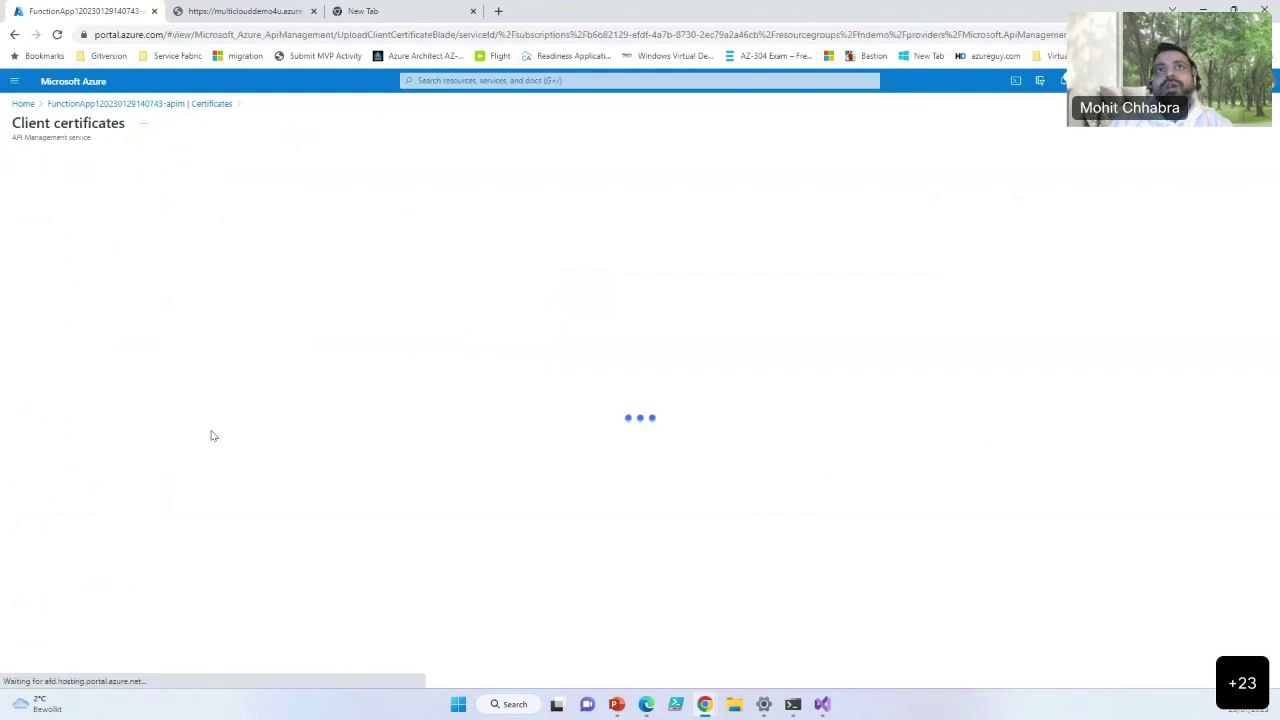
left_click(109, 253)
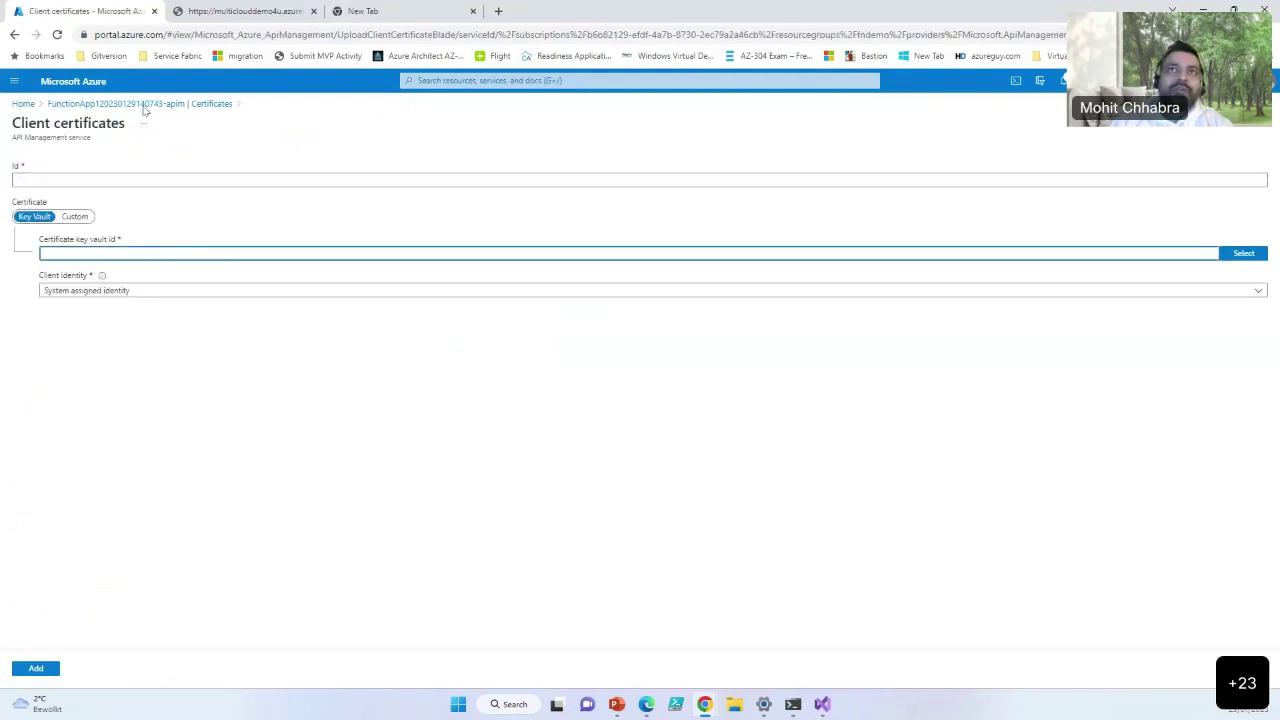
left_click(148, 105)
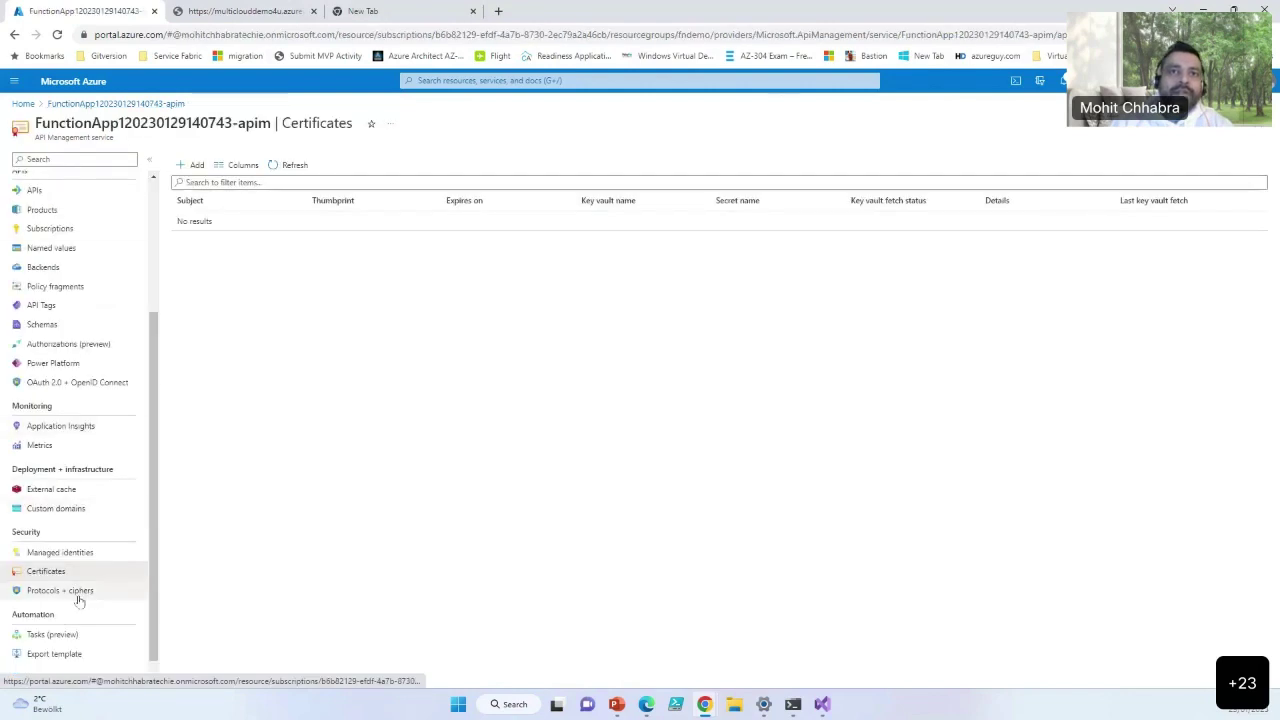
- Check the managed identity's principal ID and its role assignments under Microsoft Azure Sponsorship 1
left_click(60, 553)
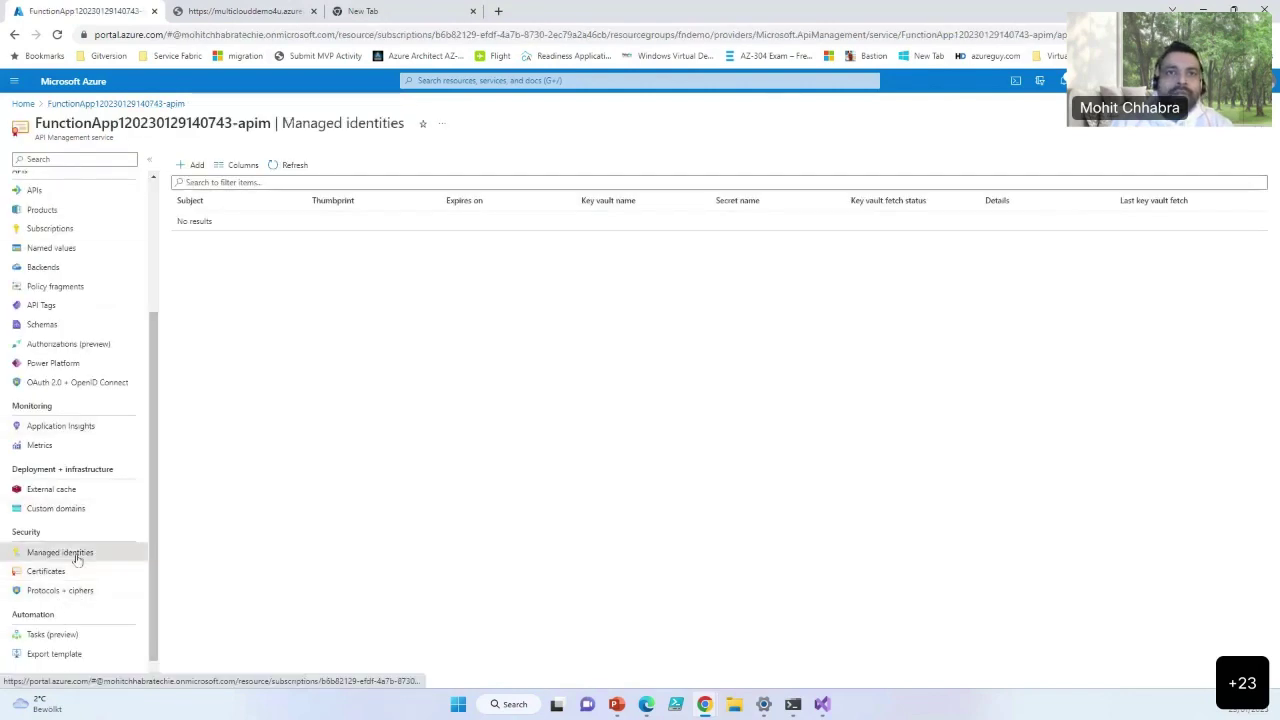
left_click_drag(190, 316, 335, 315)
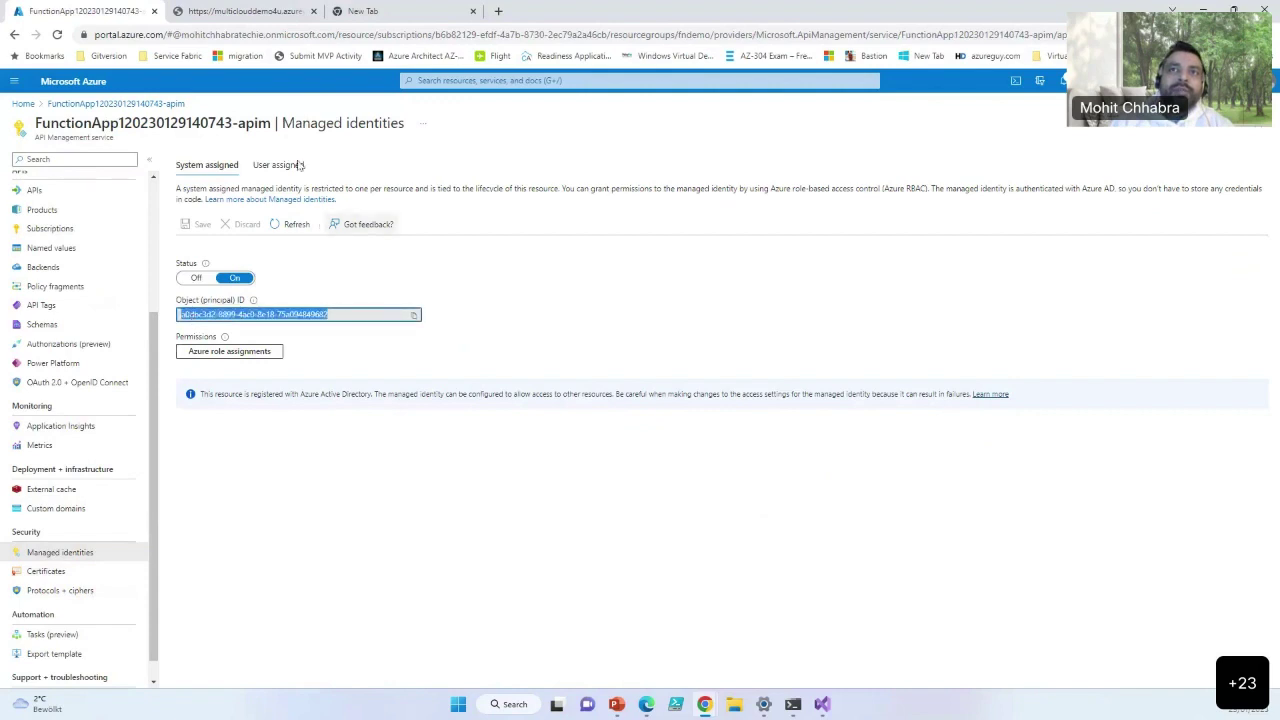
left_click(240, 353)
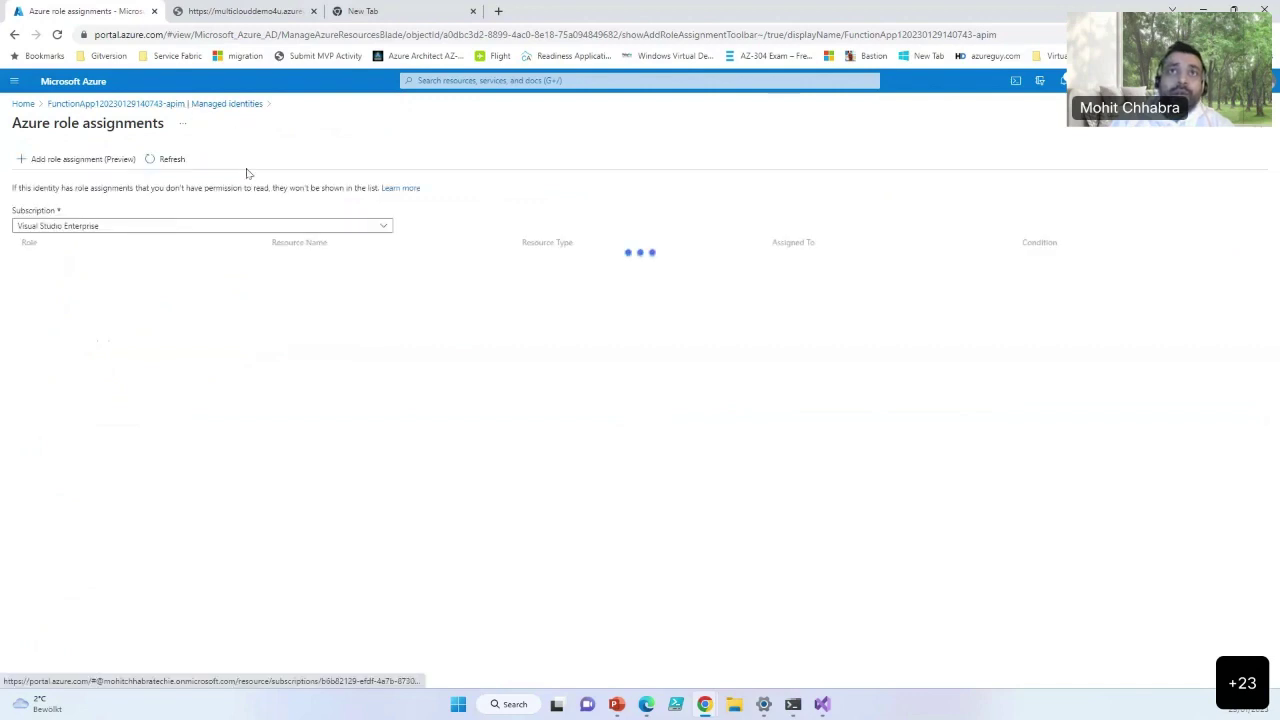
left_click(229, 227)
left_click(118, 304)
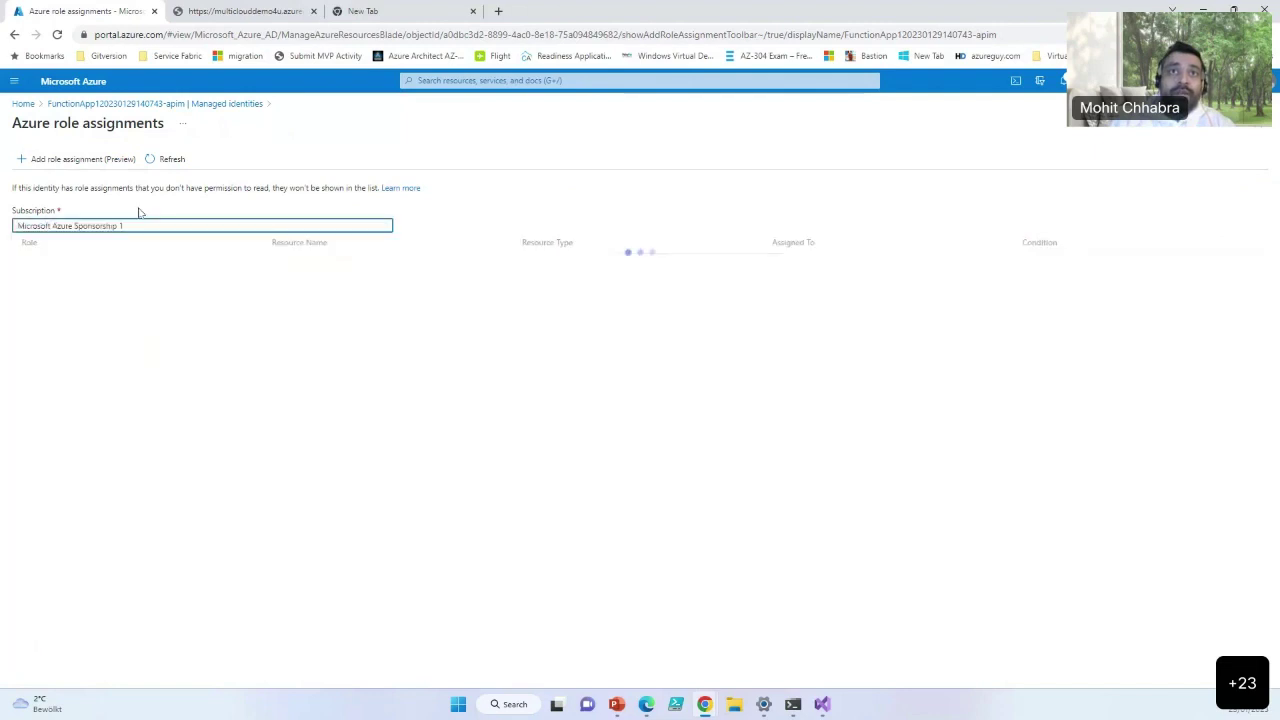
left_click(138, 228)
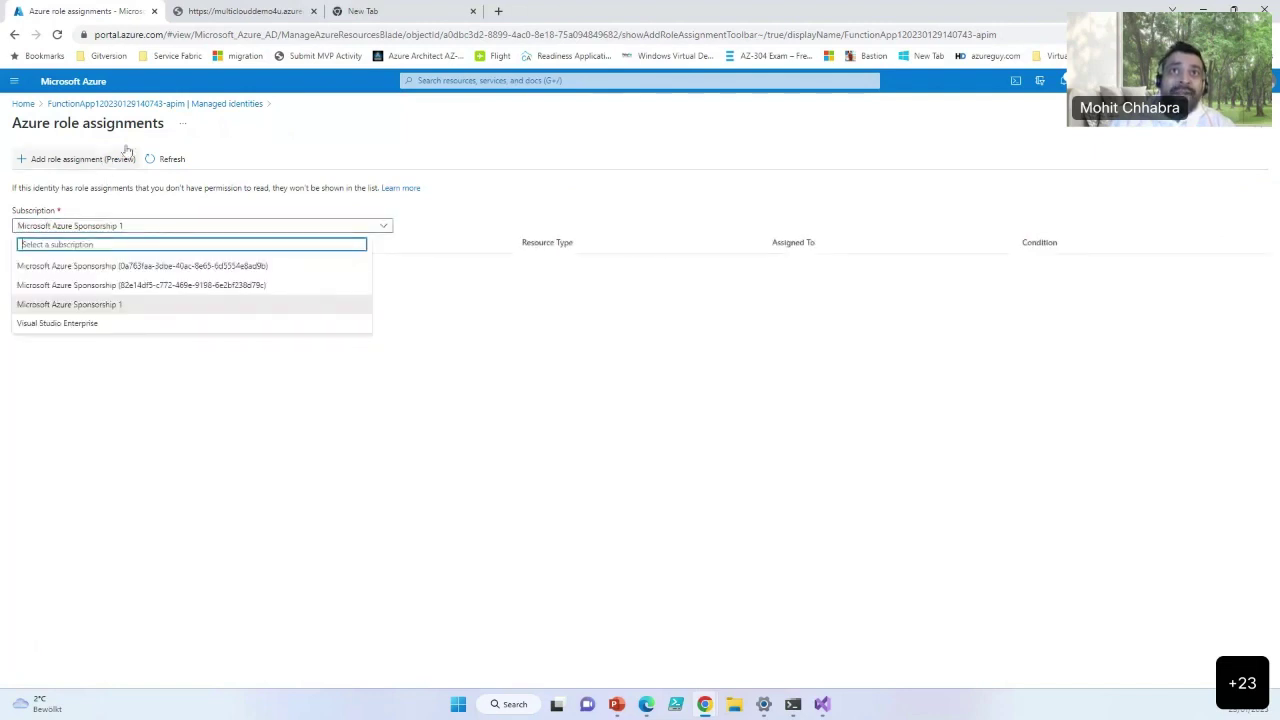
left_click(216, 104)
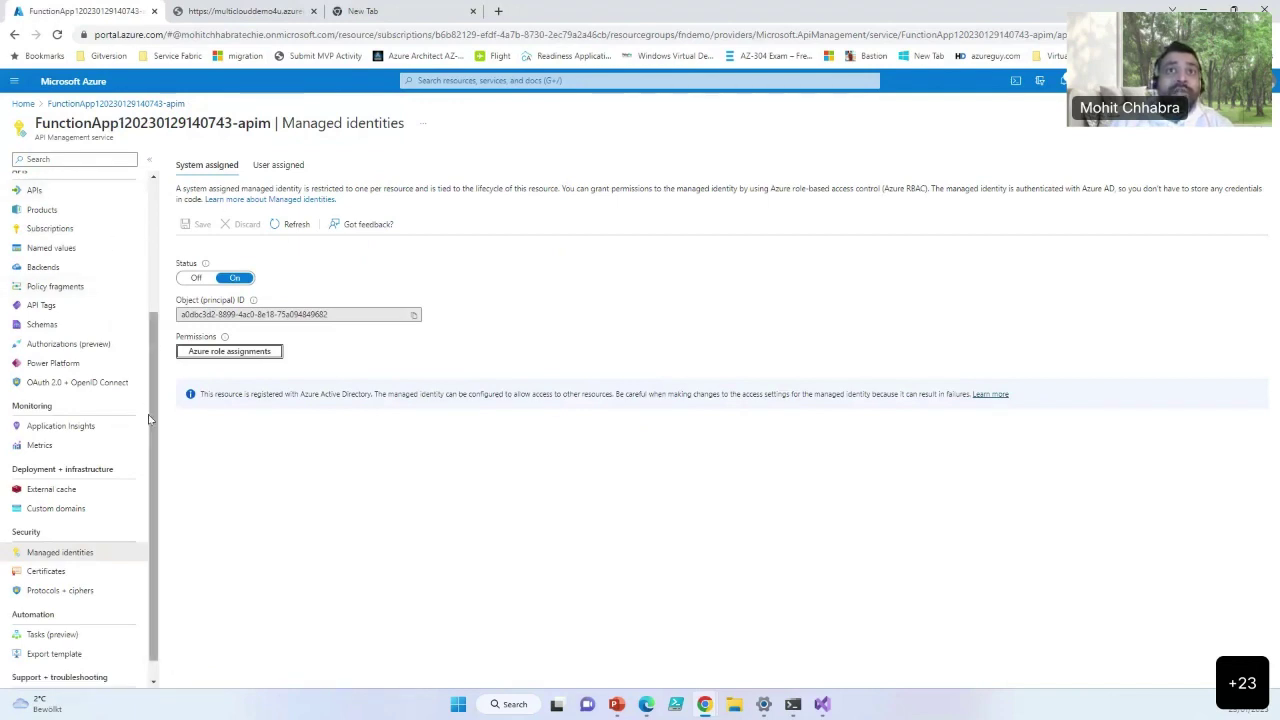
- Review the empty OAuth 2.0 + OpenID Connect list, then return to the PowerPoint deck
left_click_drag(150, 418, 150, 411)
left_click(88, 391)
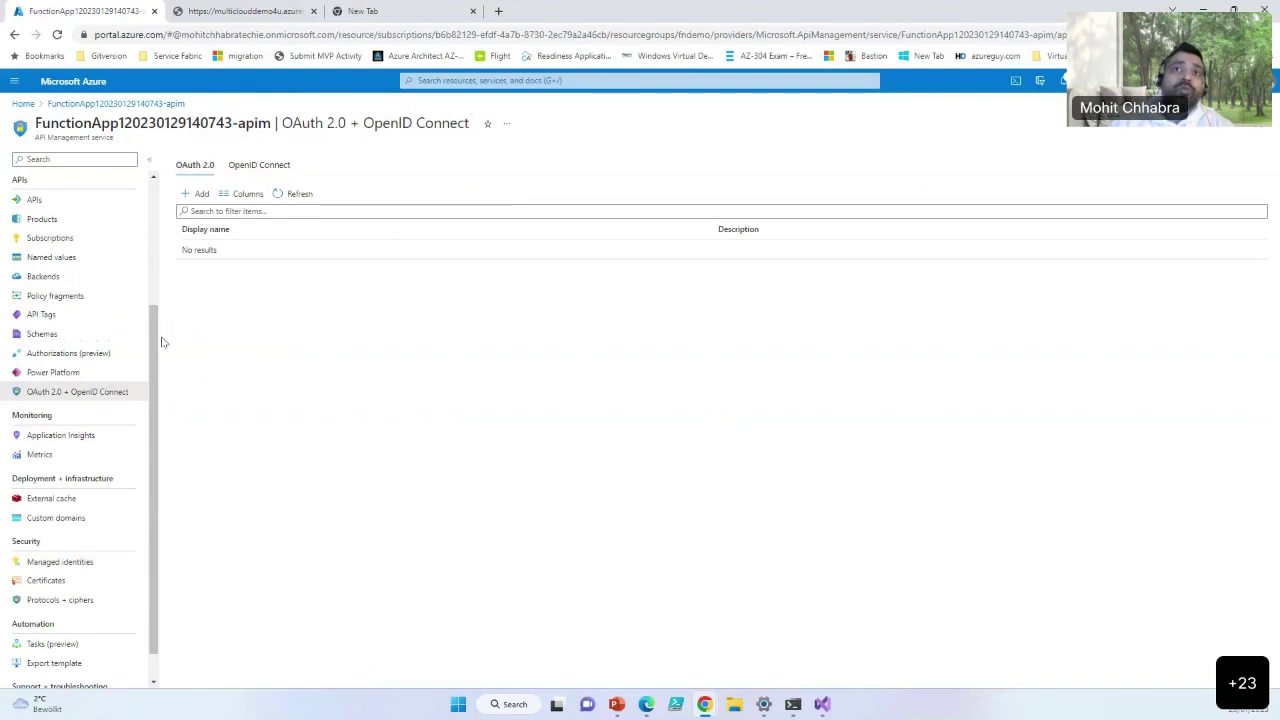
scroll(157, 343, "up", 4)
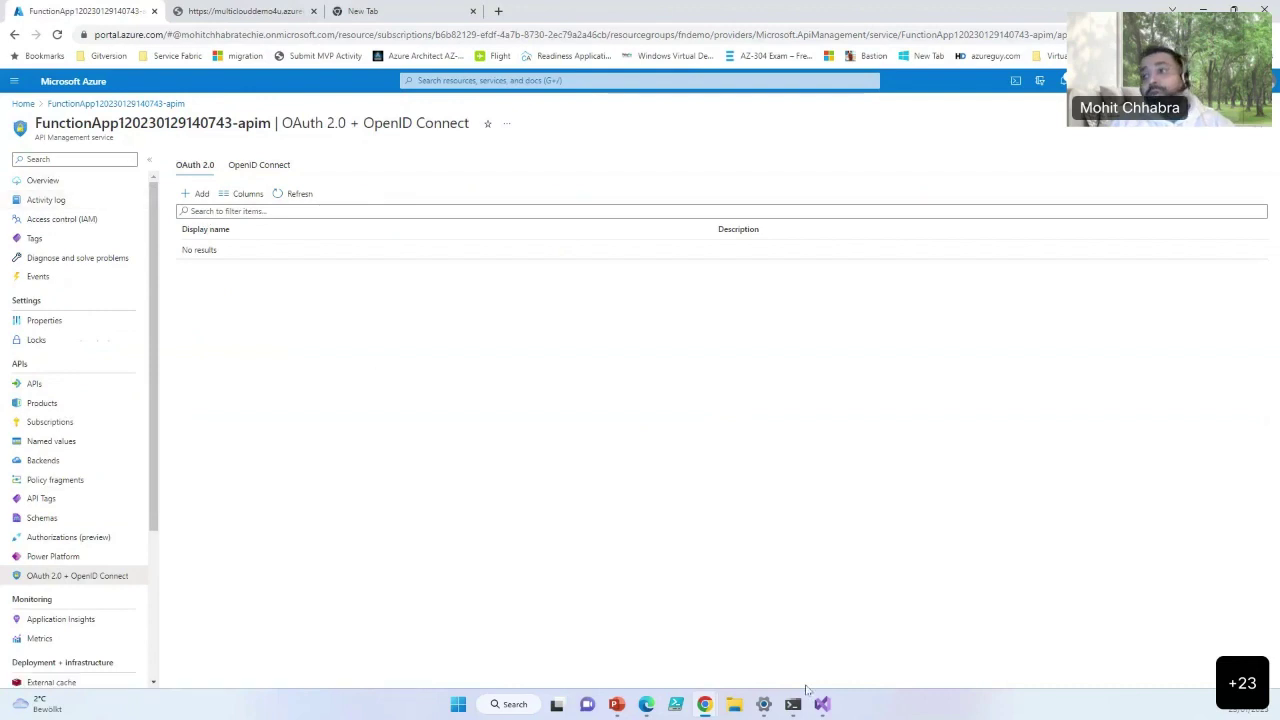
left_click(616, 705)
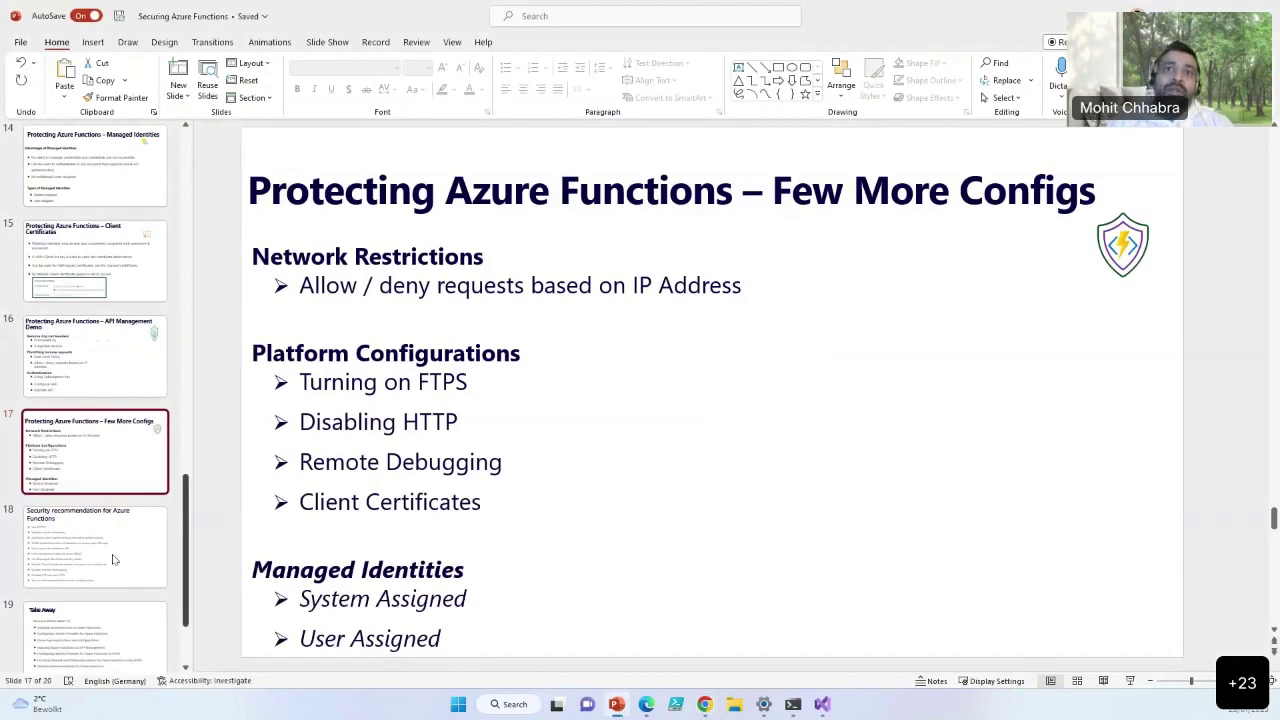
- Step through slides 18–19 to the Take Away slide, then select the slide 20 Q&A thumbnail
key("Down")
key("Down")
key("Down")
key("Up")
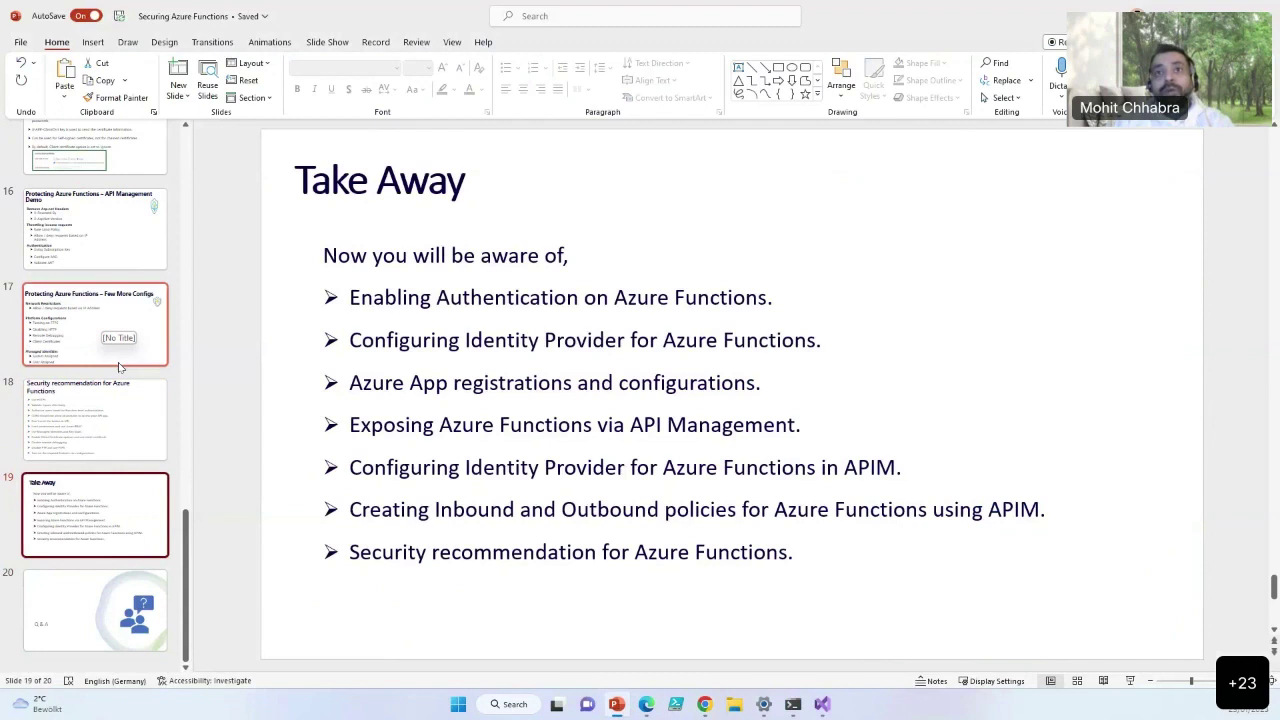
left_click(68, 630)
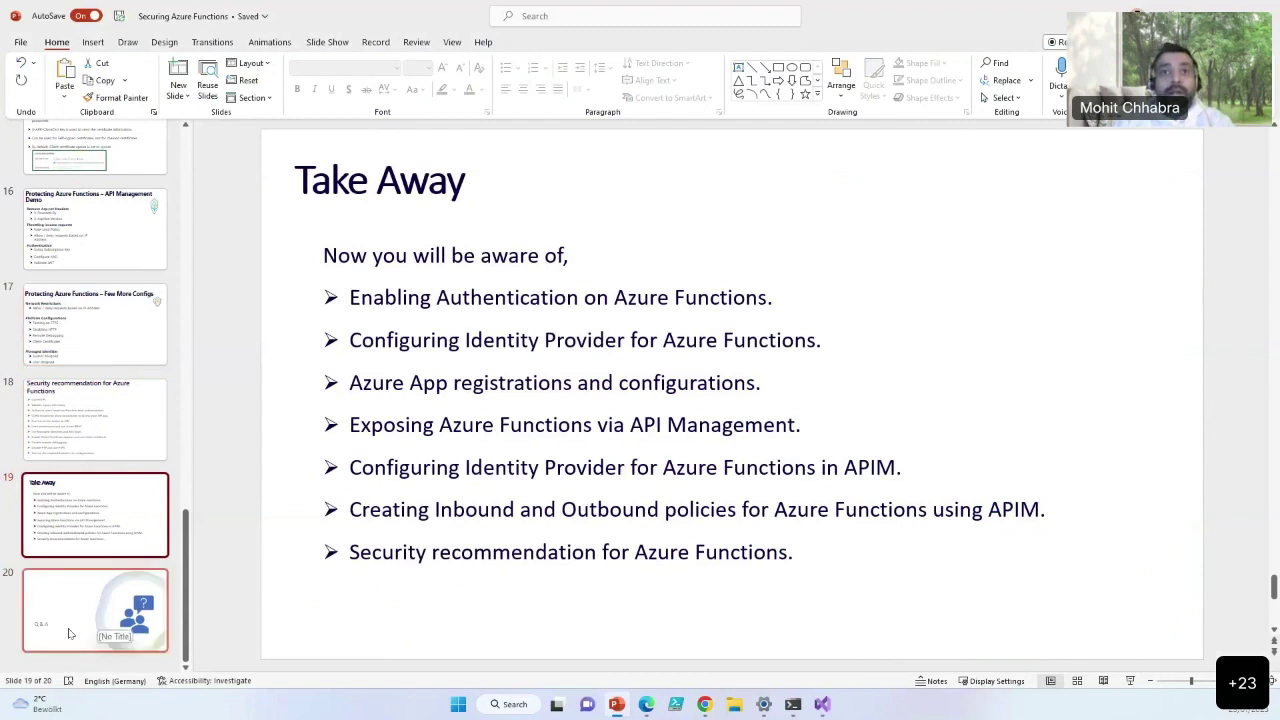